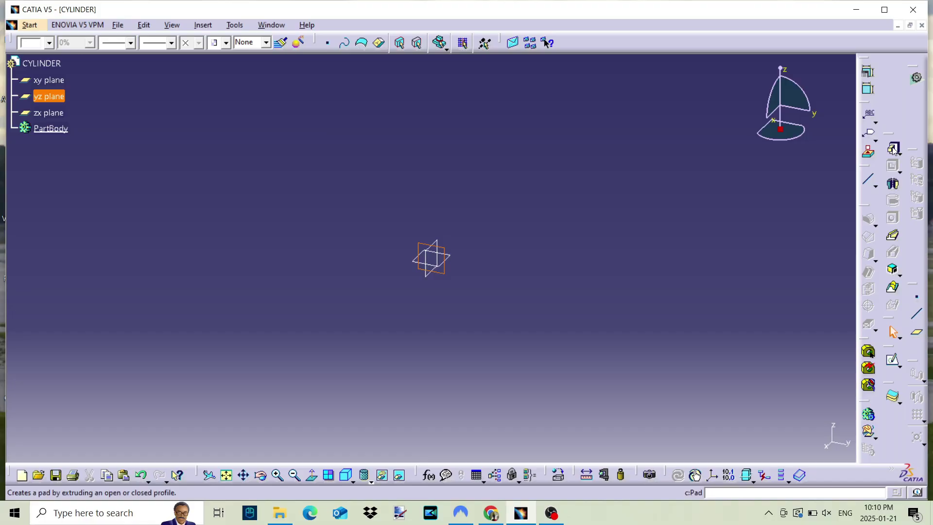
Step: Sketch an open spool half-profile on the yz plane from the origin to the horizontal axis, about 4.83 in long with end flanges about 1.84 in high
left_click(893, 361)
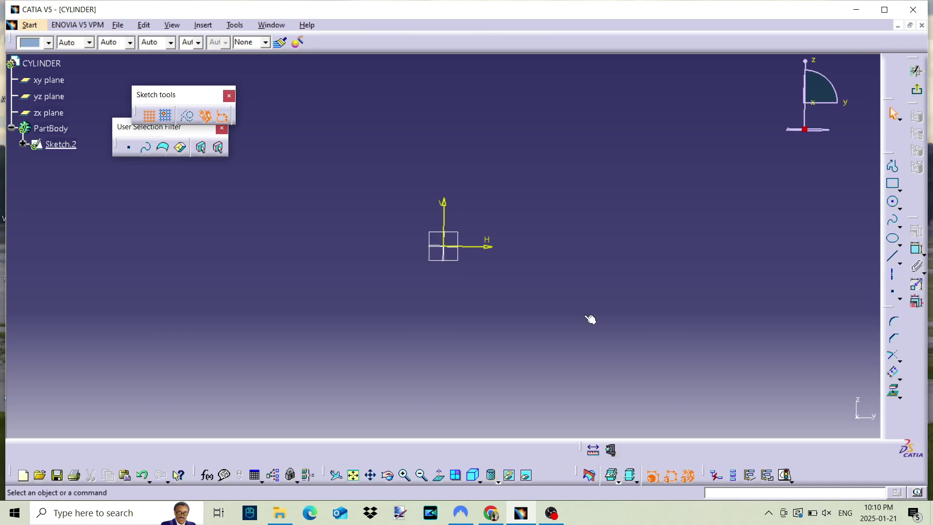
left_click(893, 168)
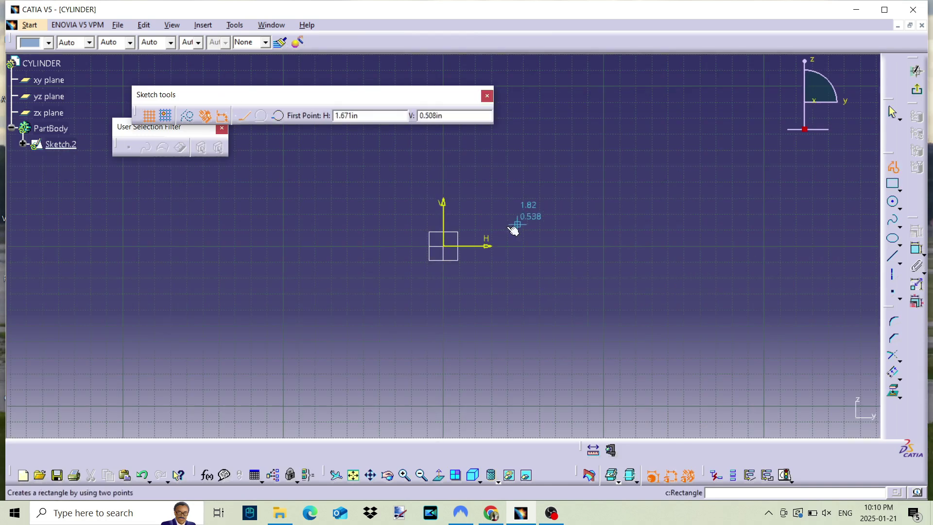
left_click(443, 245)
left_click(444, 172)
left_click(456, 171)
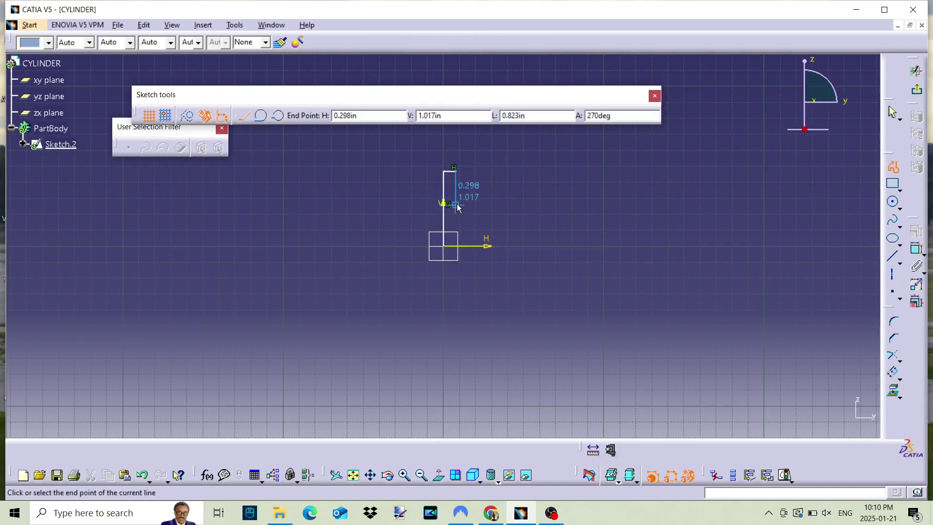
left_click(455, 190)
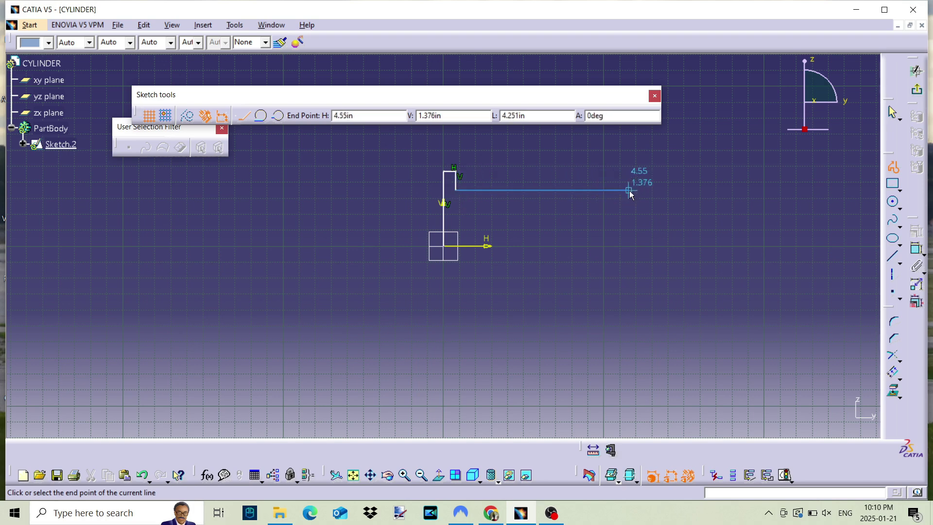
left_click(629, 190)
left_click(629, 172)
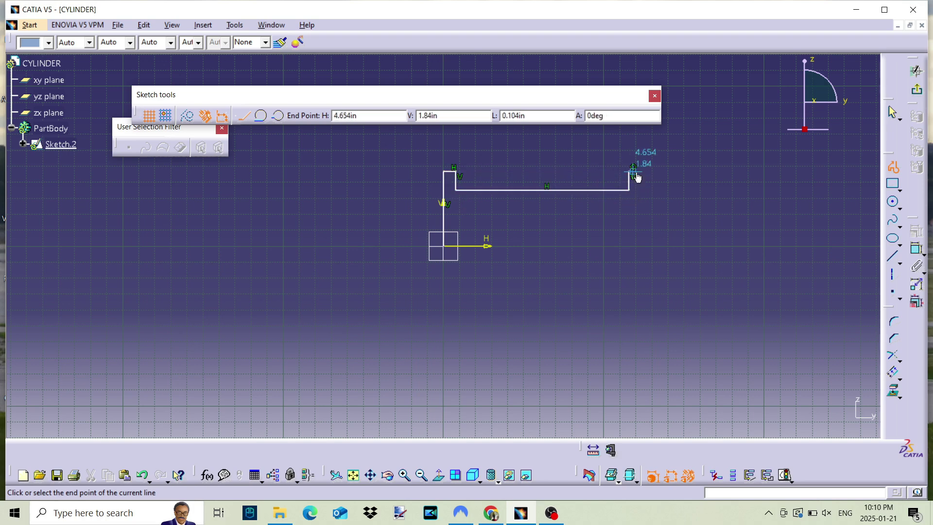
left_click(640, 172)
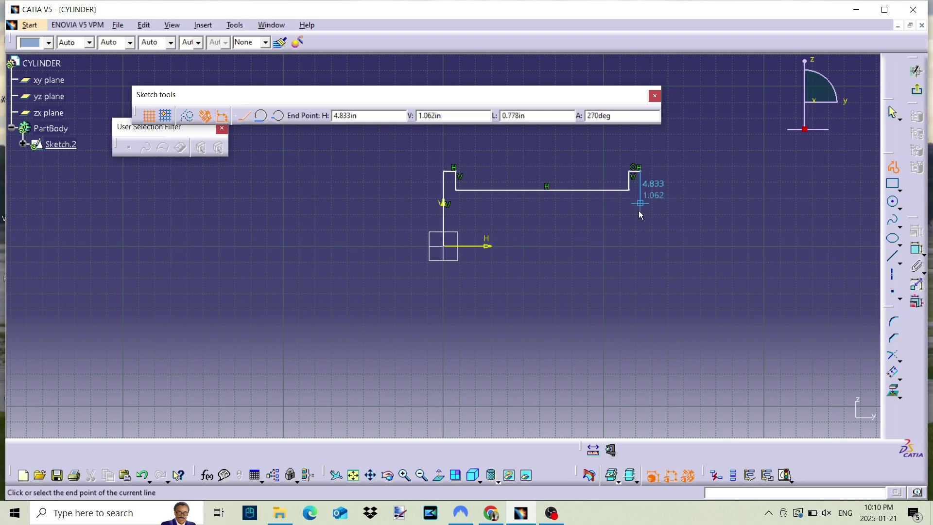
left_click(641, 246)
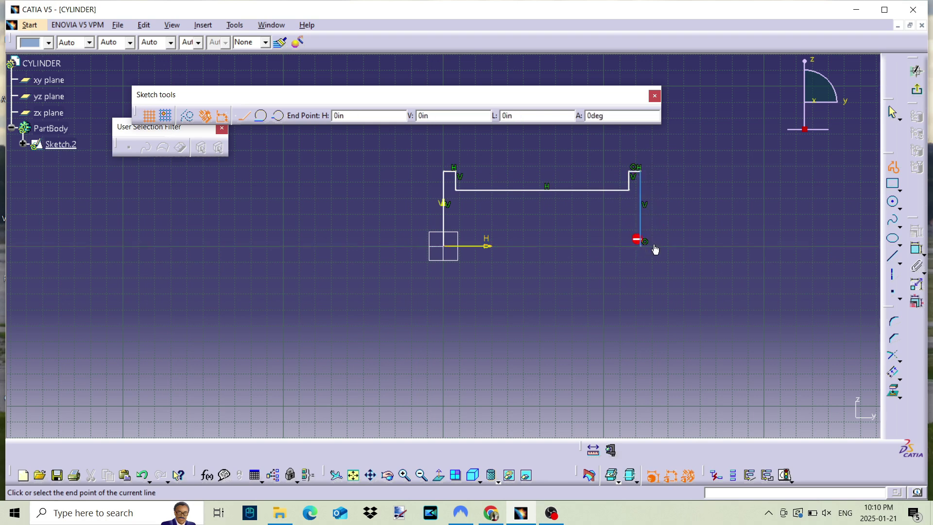
left_click(893, 167)
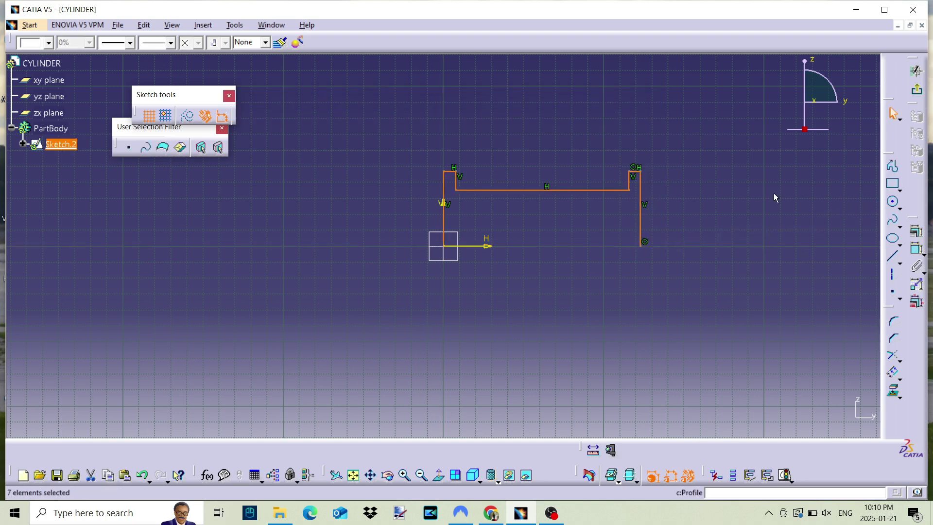
Step: Dimension the profile's overall length between the two outer vertical lines, placing the dimension below the profile
left_click(920, 255)
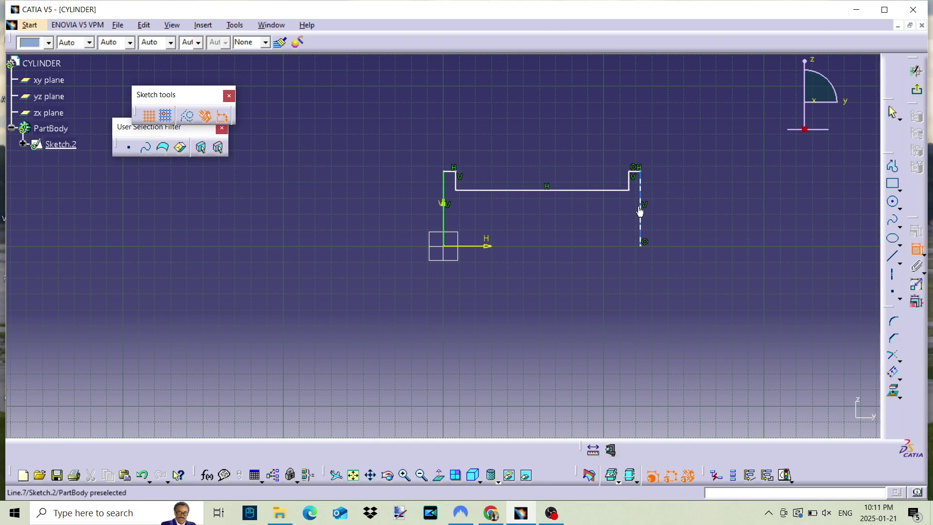
left_click(640, 209)
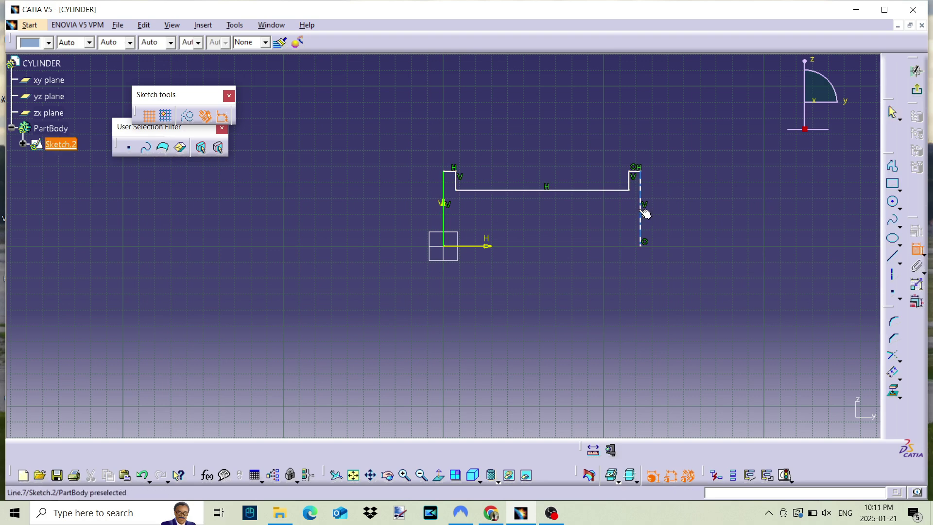
left_click(444, 213)
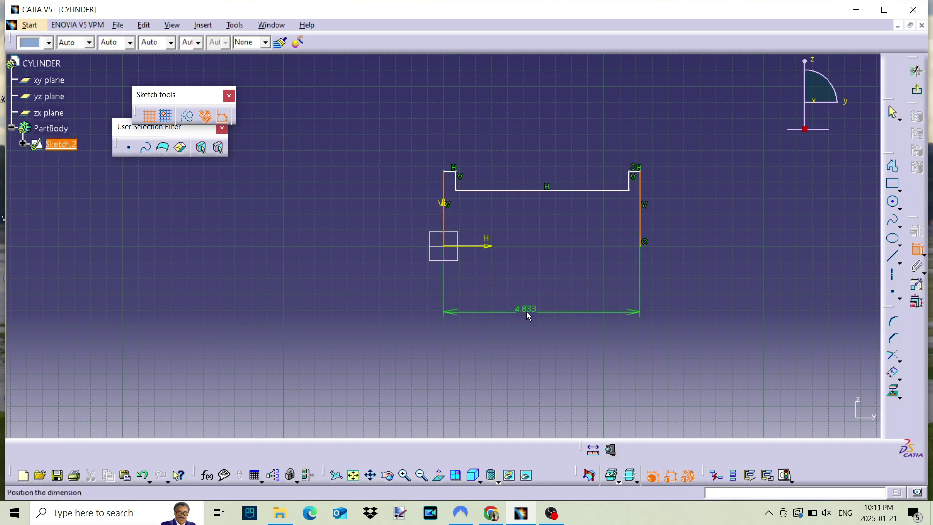
left_click(533, 317)
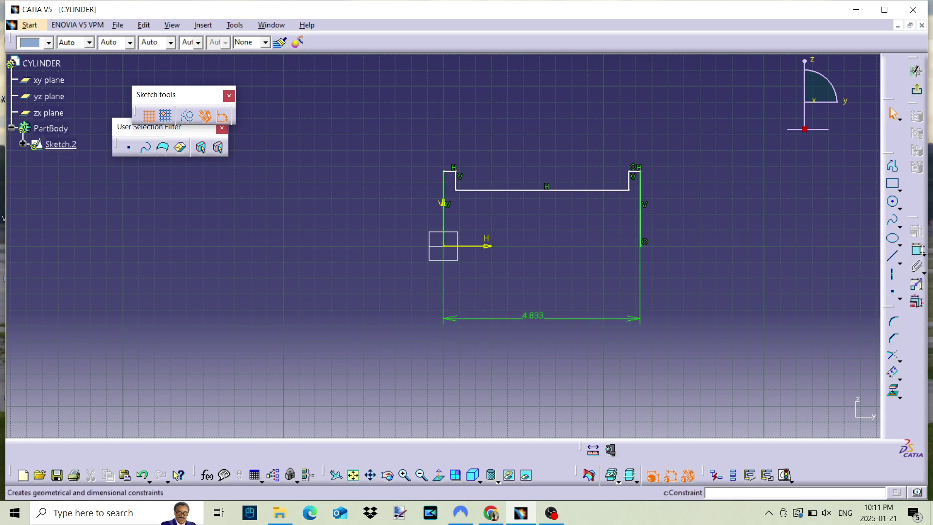
Step: Dimension the thickness of both end flanges between their inner and outer vertical lines
left_click(917, 249)
left_click(633, 190)
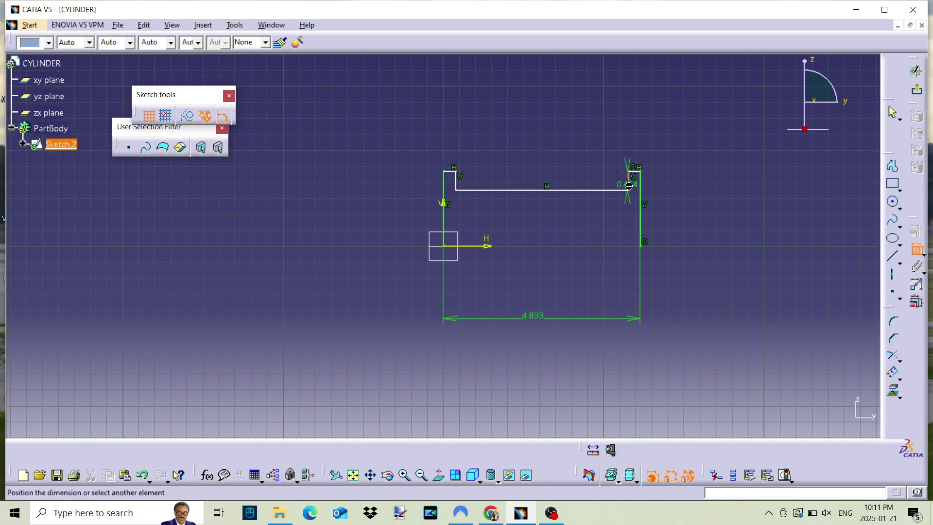
left_click(642, 192)
left_click(682, 185)
left_click(917, 249)
left_click(456, 183)
left_click(444, 187)
left_click(414, 186)
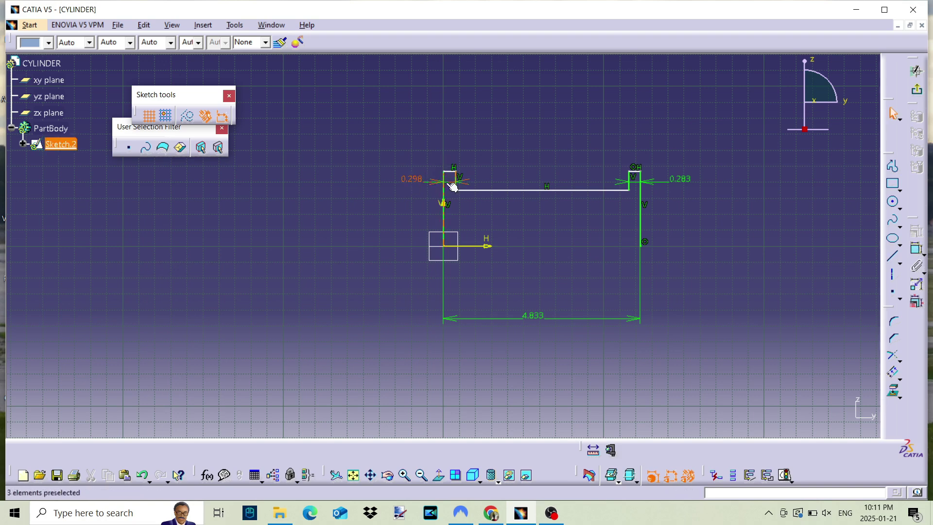
Step: Dimension the heights of the flange top and the long middle line from the horizontal axis
left_click(915, 250)
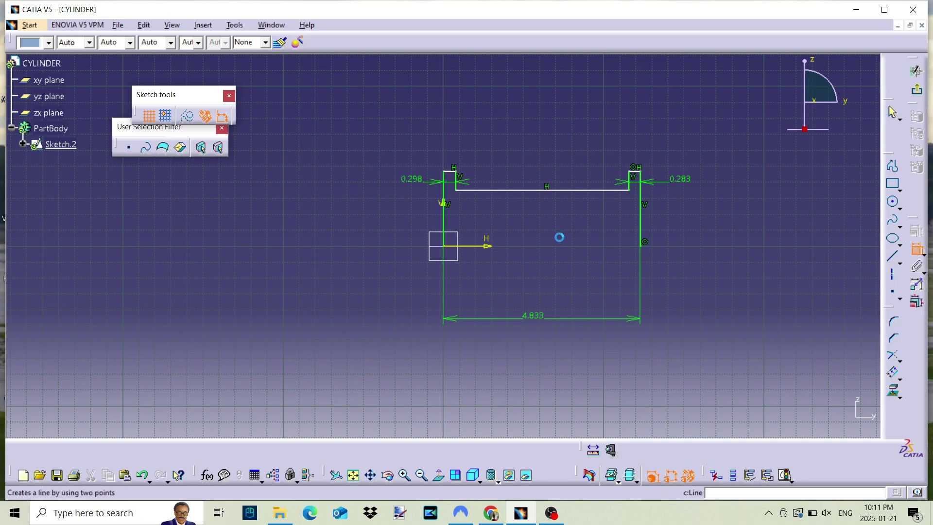
left_click(452, 177)
left_click(457, 247)
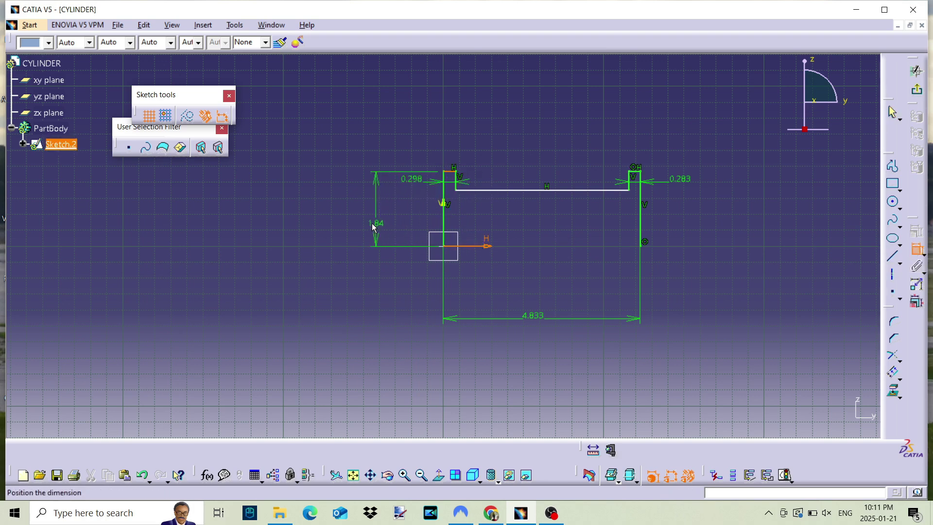
left_click(361, 212)
left_click(917, 248)
left_click(583, 190)
left_click(494, 246)
left_click(719, 227)
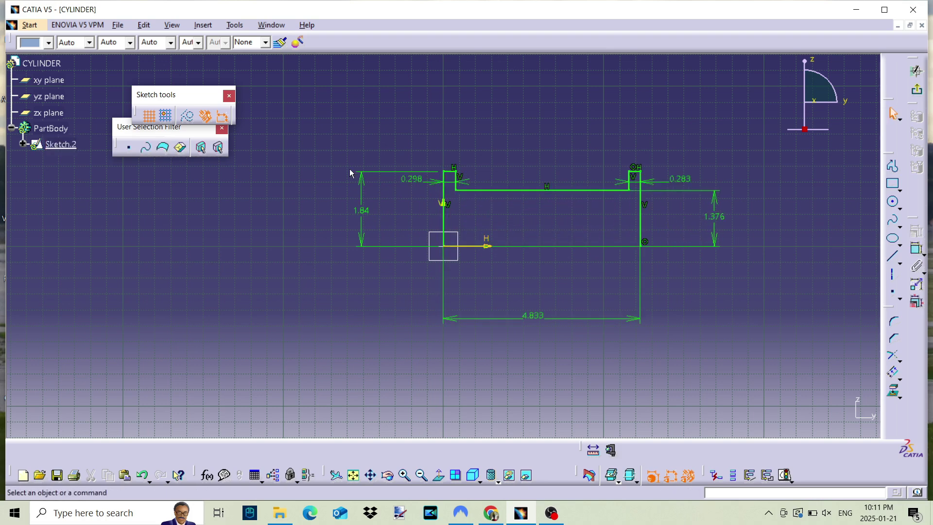
Step: Change the length unit to Millimeter (mm) in the program options
left_click(236, 25)
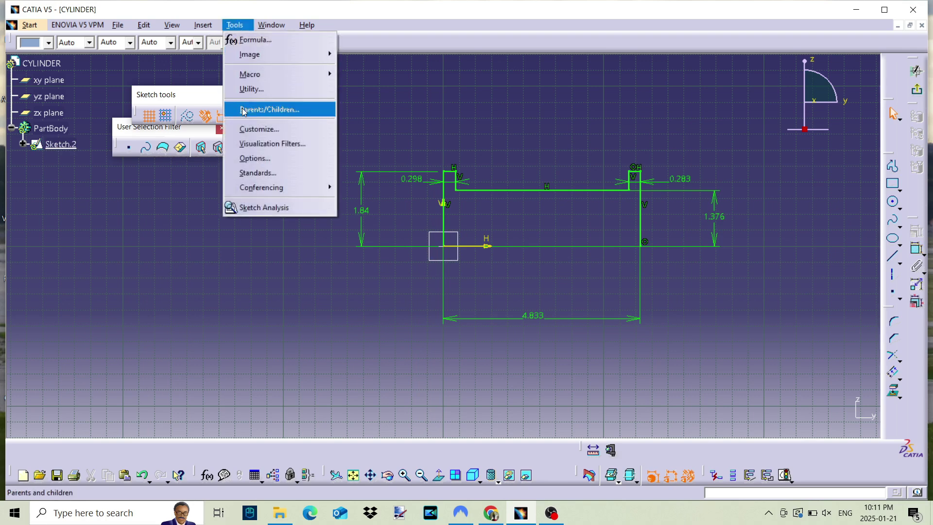
left_click(245, 158)
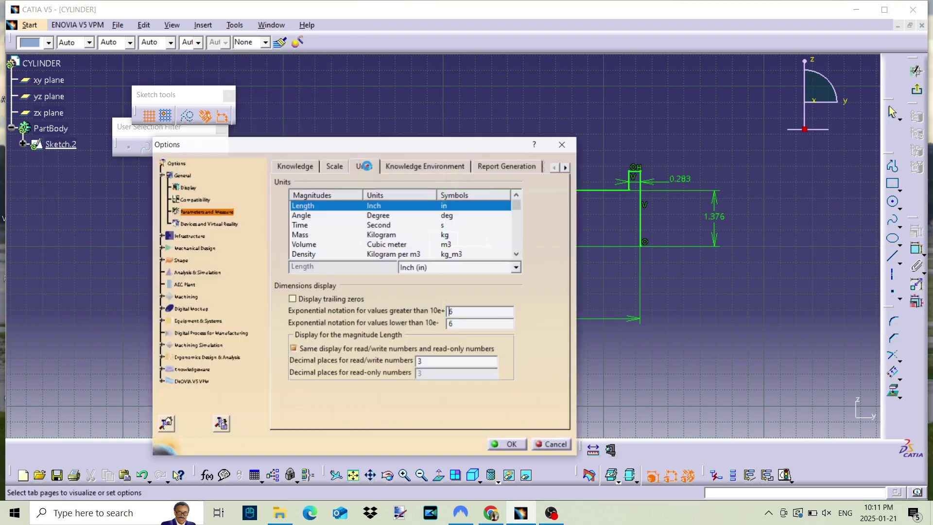
left_click(517, 267)
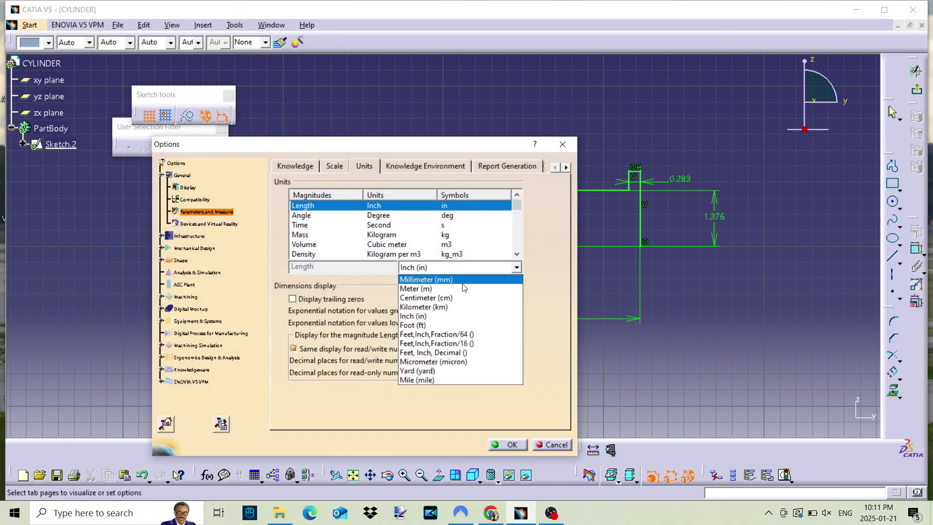
left_click(447, 277)
left_click(506, 444)
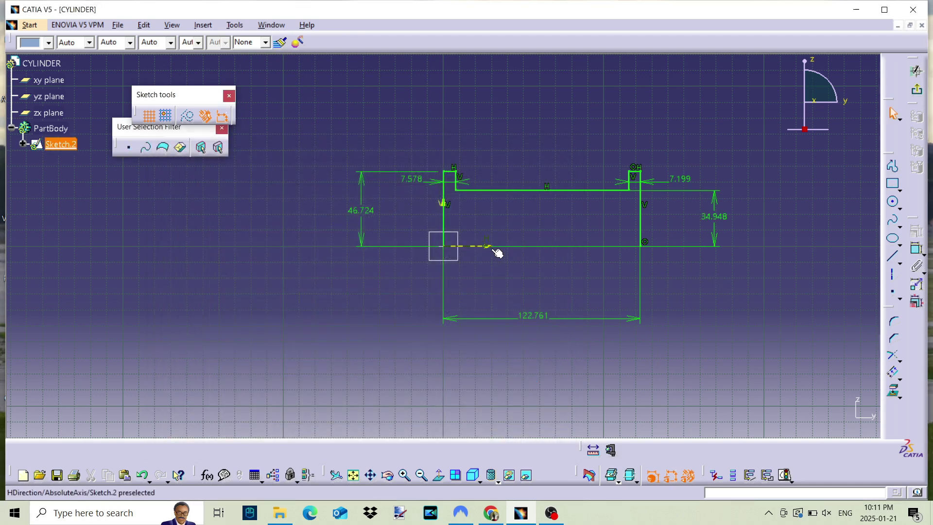
Step: Set the thickness of both end flanges to 4 mm
left_click(410, 179)
double_click(409, 179)
type("4")
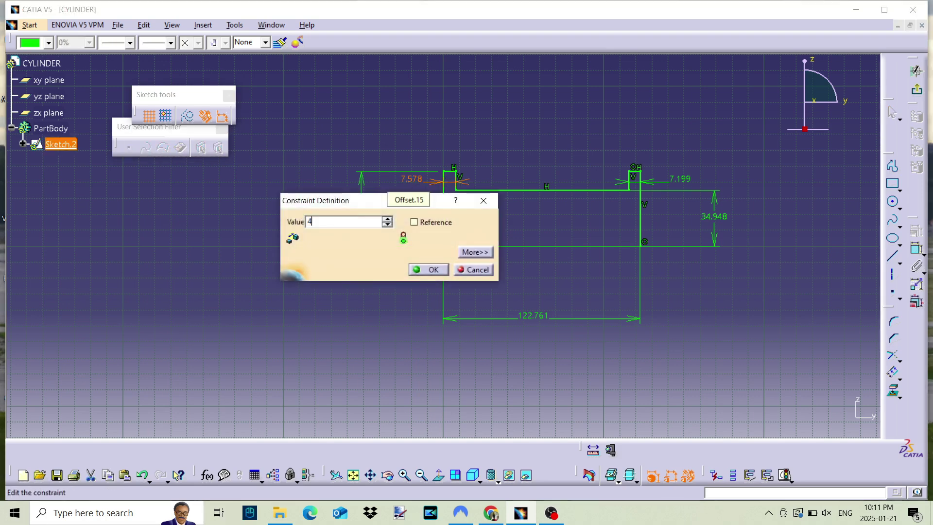
key("Return")
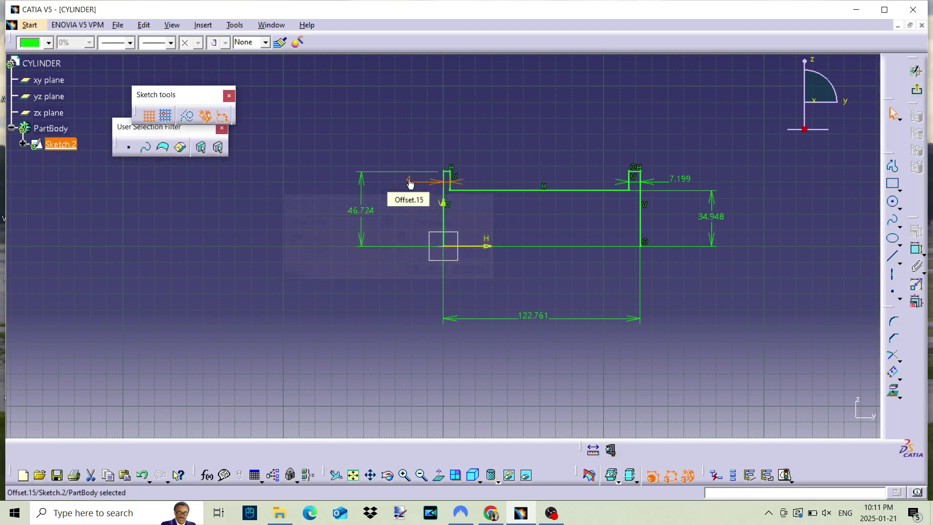
double_click(684, 183)
type("4")
key("Return")
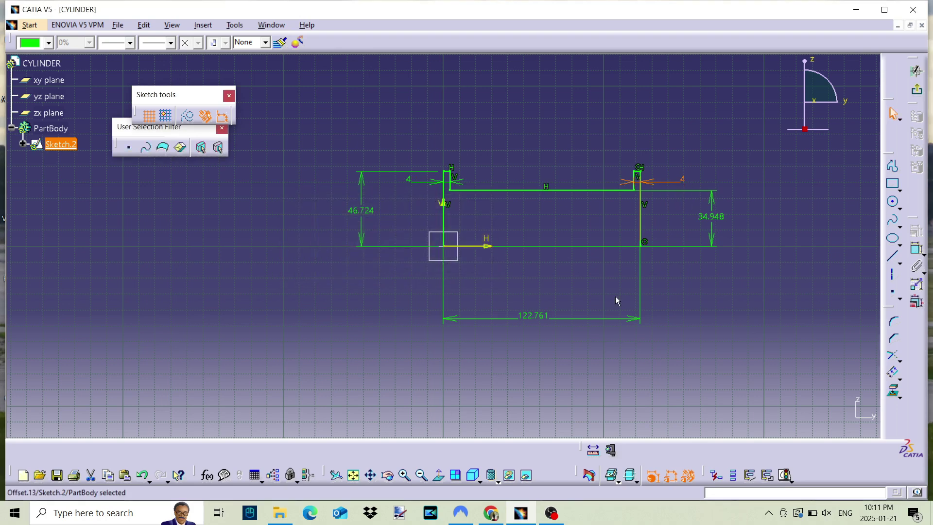
Step: Set the profile's overall length to 90 mm
double_click(538, 317)
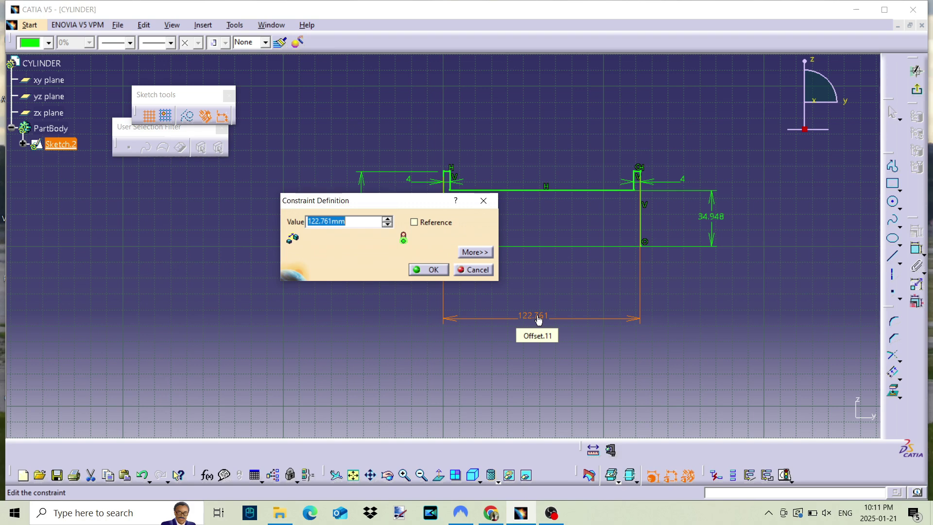
type("90")
key("Return")
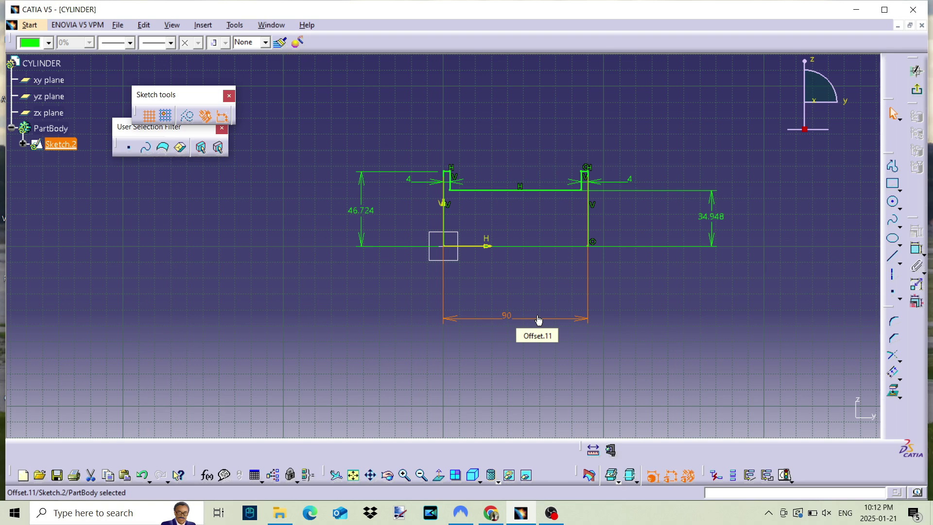
Step: Set the profile's overall length to 98 mm
double_click(505, 319)
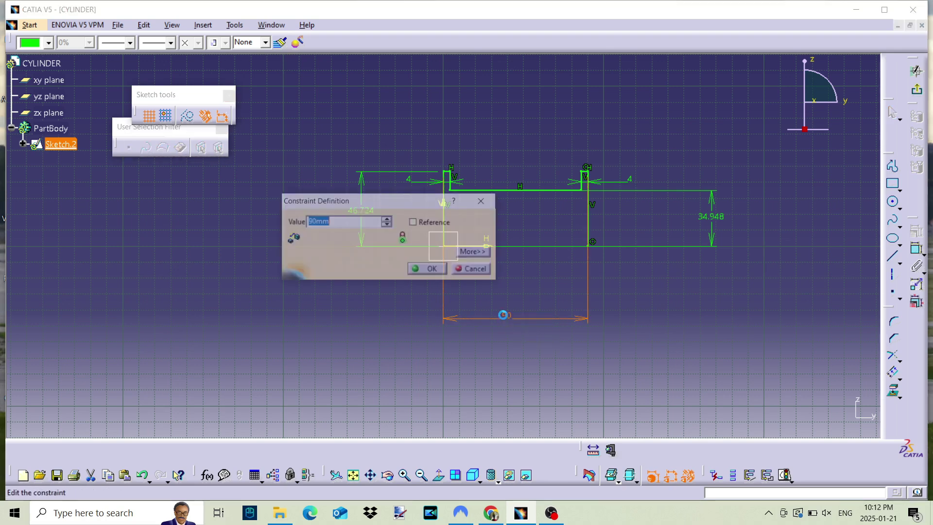
type("98")
key("Return")
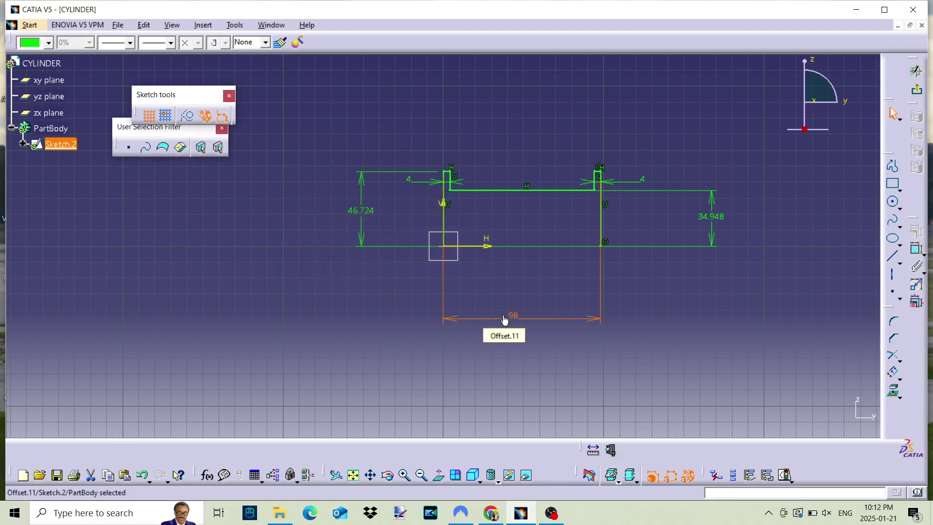
Step: Set the middle line's height above the horizontal axis to 43/2 mm and the flange height to 30 mm
double_click(718, 217)
type("43")
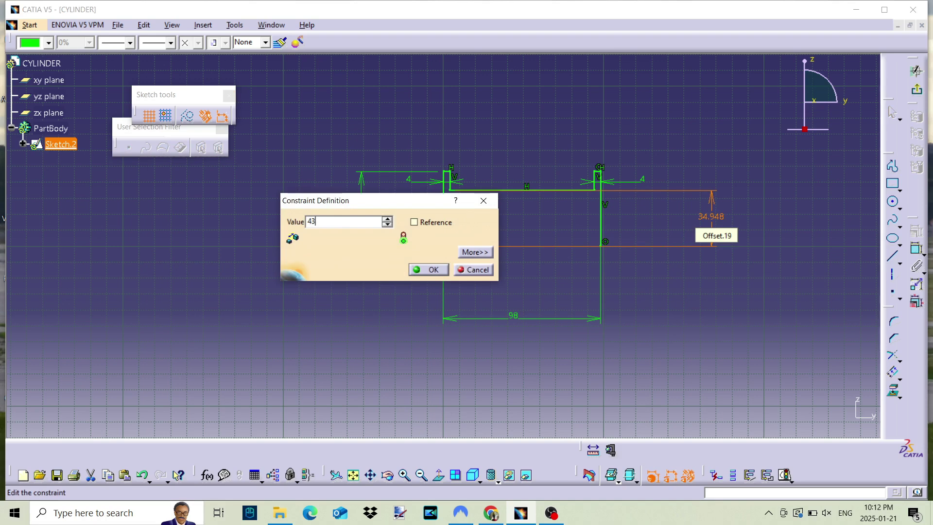
type("/2")
key("Return")
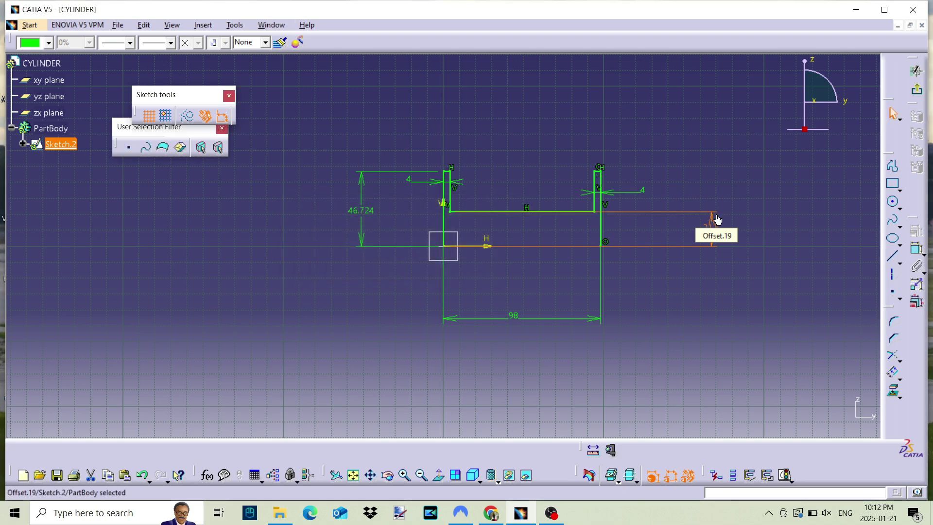
double_click(370, 212)
type("30")
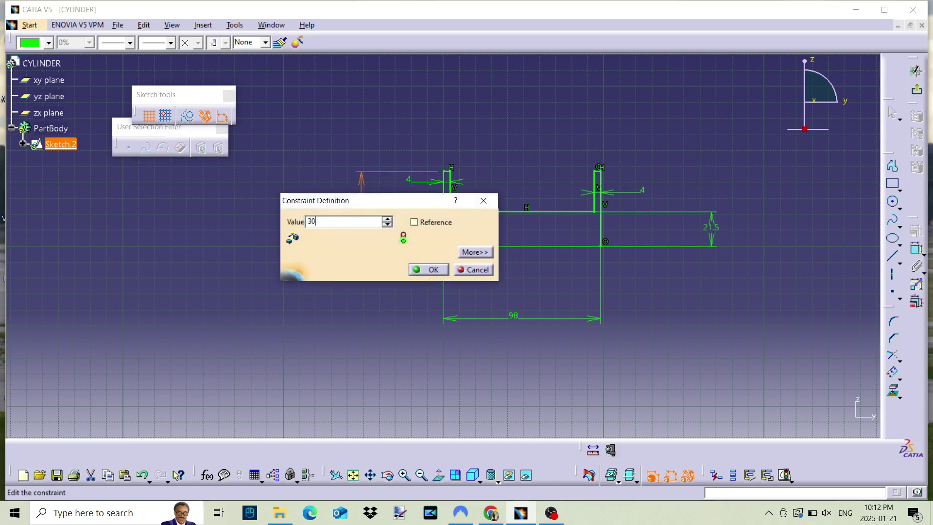
key("Return")
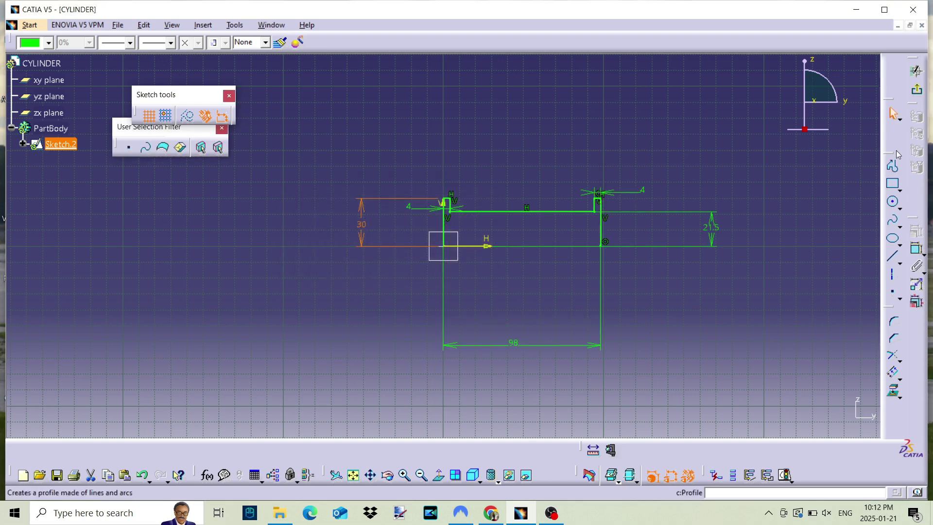
Step: Leave the sketch and revolve the profile 360 degrees around its horizontal axis as a Shaft
left_click(916, 71)
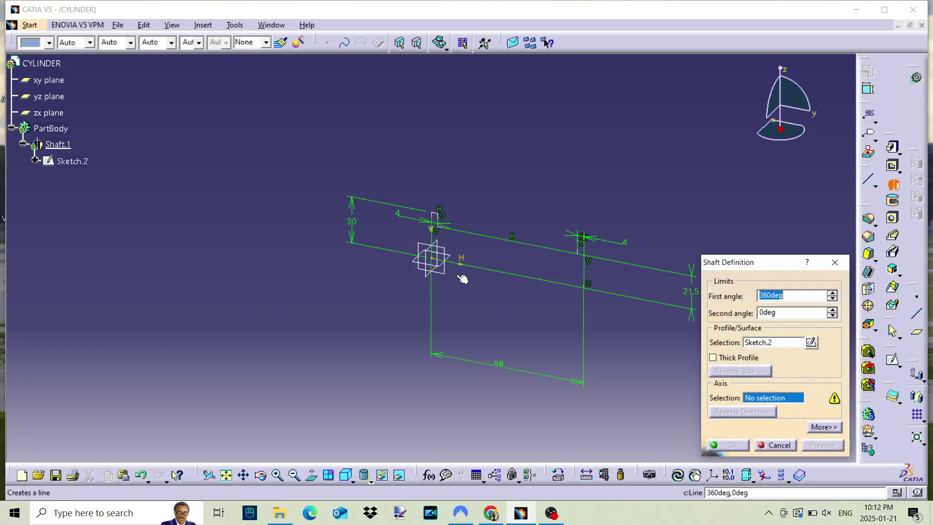
left_click(454, 266)
left_click(729, 446)
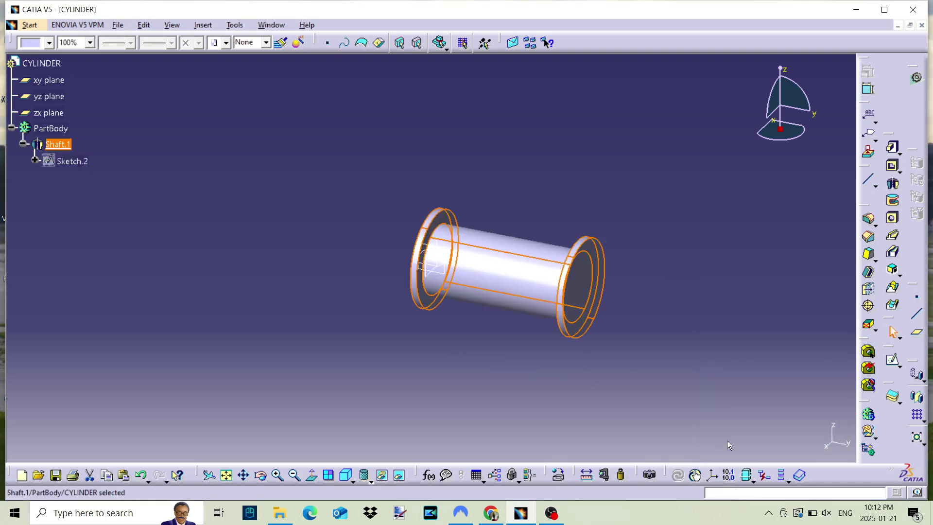
left_click(462, 333)
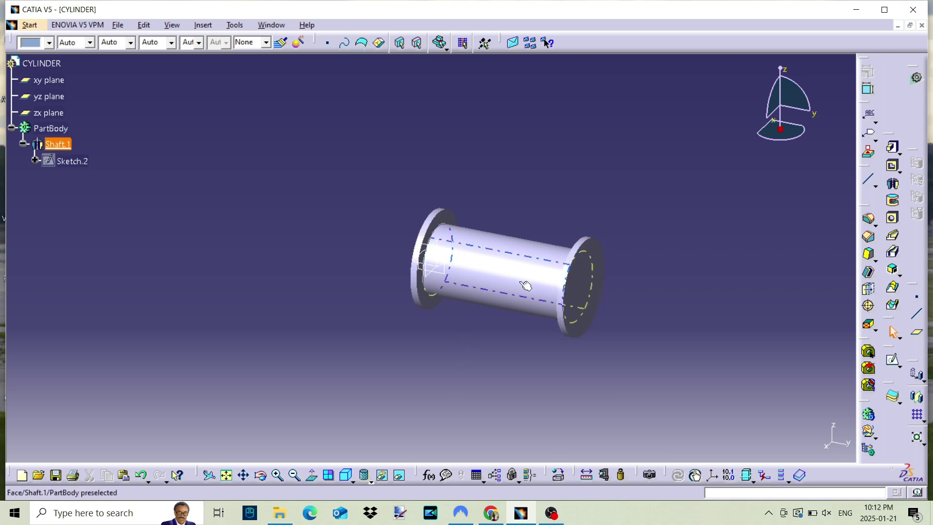
Step: Cut a 43 mm diameter hole from the shaft's end face along its axis, with the extension set to Up To Last
left_click(593, 294)
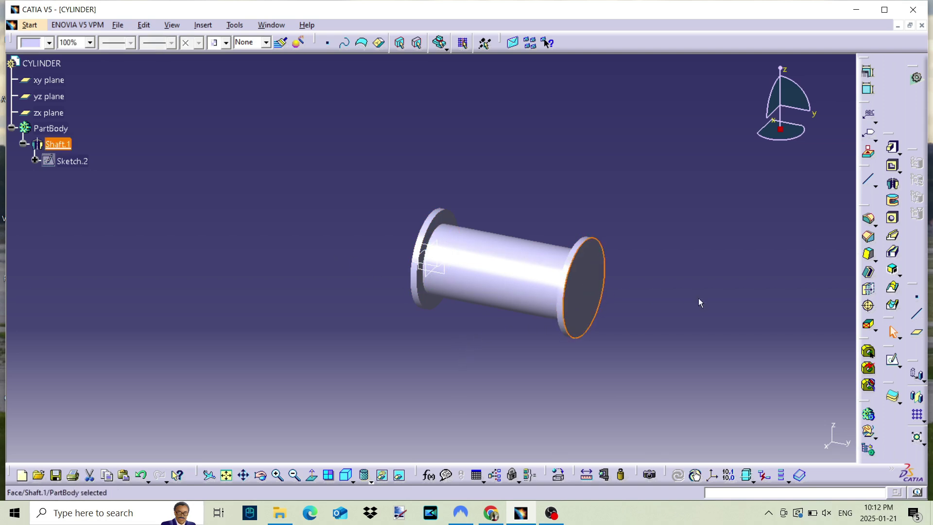
left_click(893, 218)
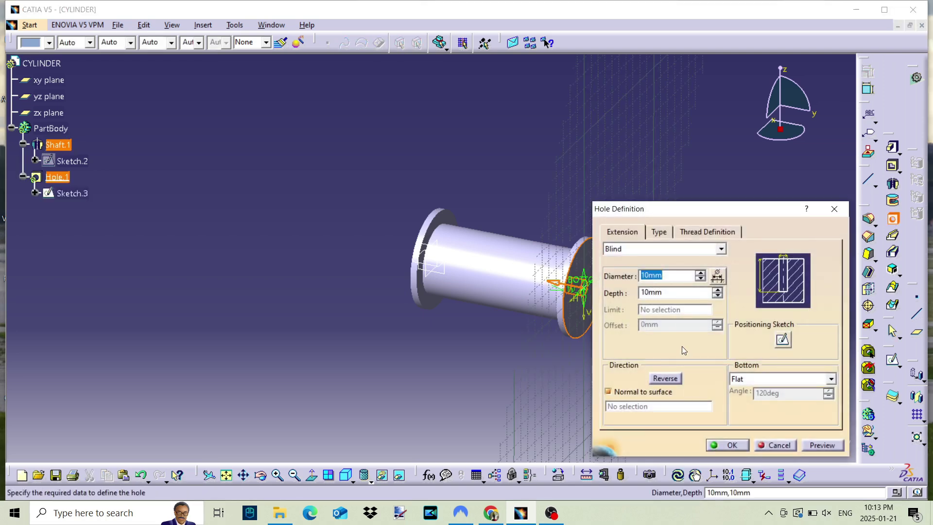
left_click(670, 249)
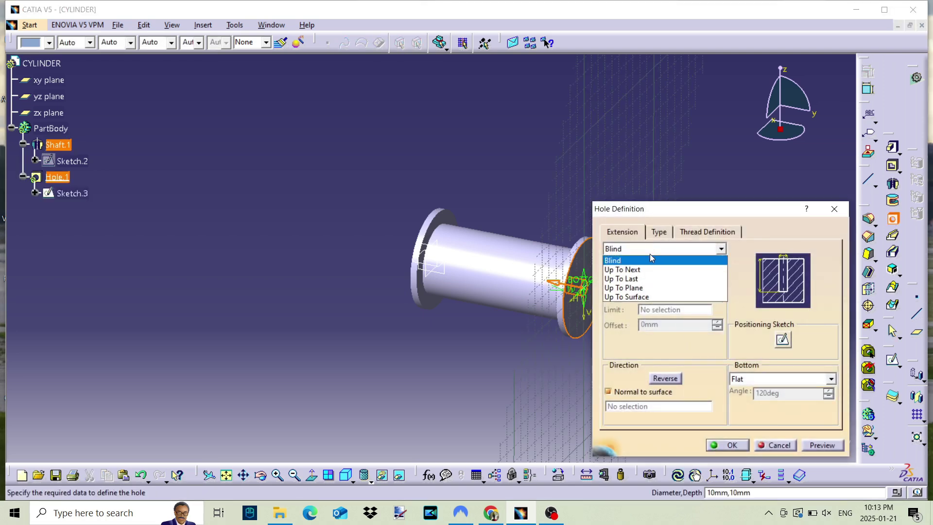
left_click(645, 279)
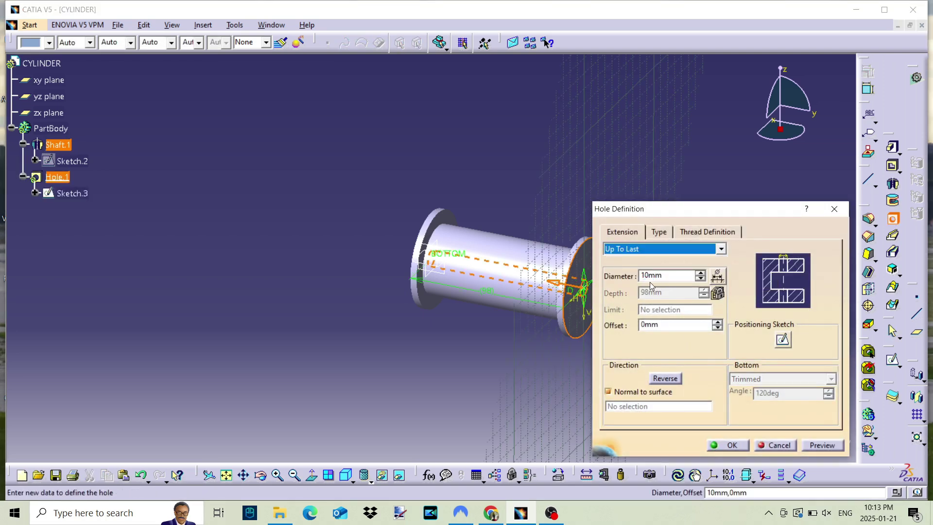
left_click(673, 272)
key("BackSpace")
key("BackSpace")
key("BackSpace")
key("BackSpace")
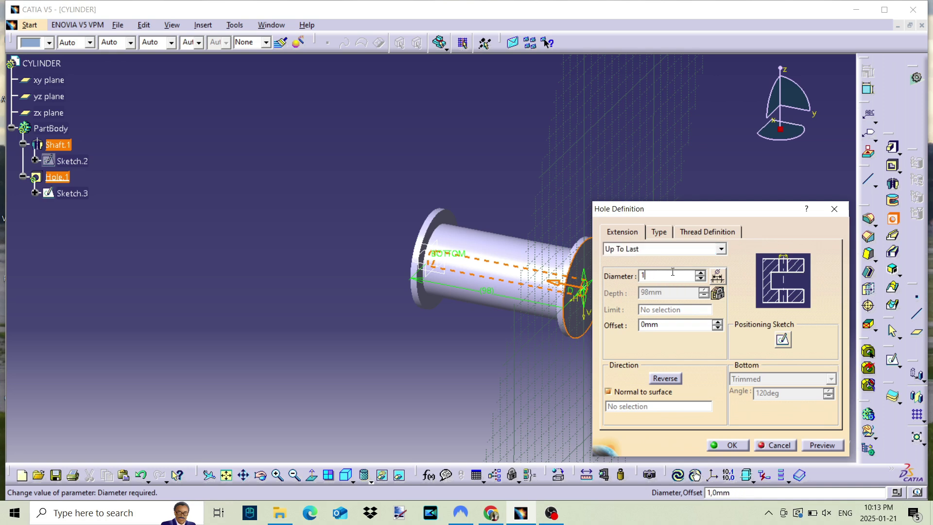
type("43")
key("Return")
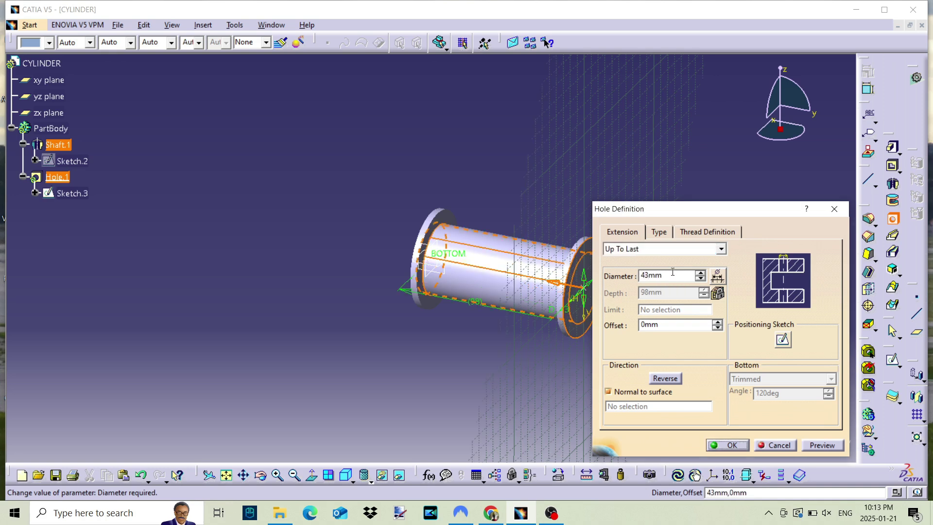
left_click(739, 446)
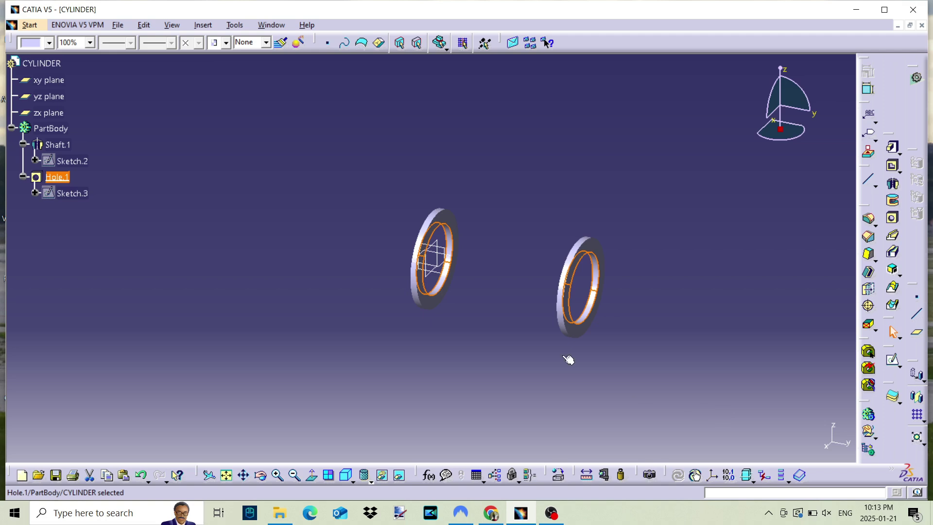
Step: Set the middle line's height above the horizontal axis to 20 mm in the shaft's profile sketch and leave the sketch
double_click(75, 160)
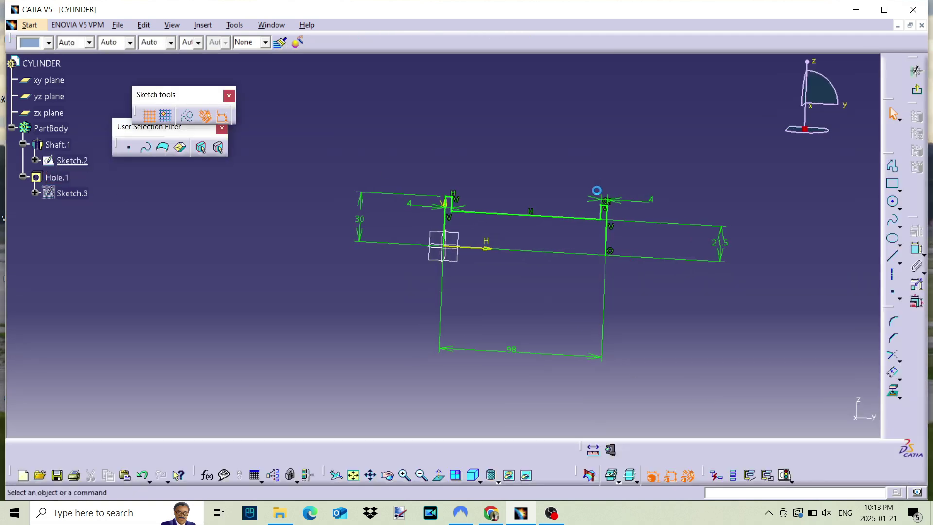
left_click(708, 229)
double_click(708, 229)
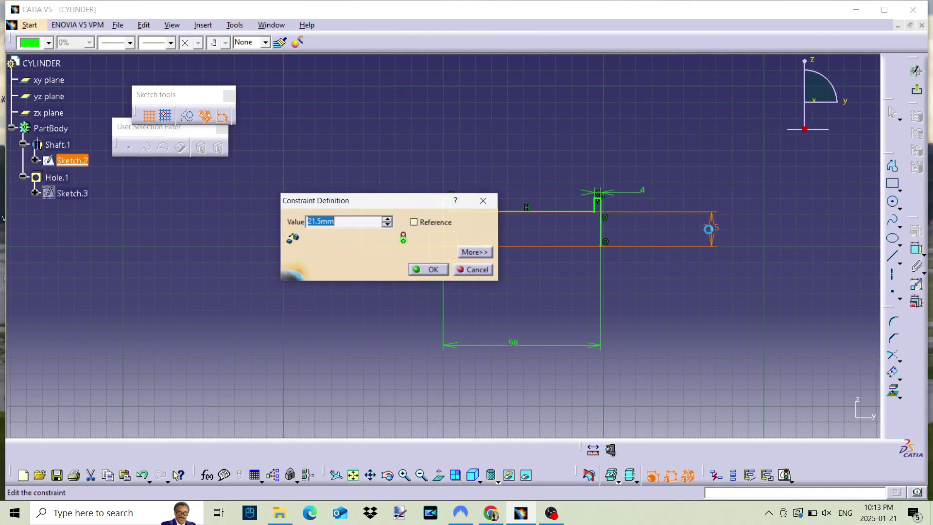
type("20mm")
key("Return")
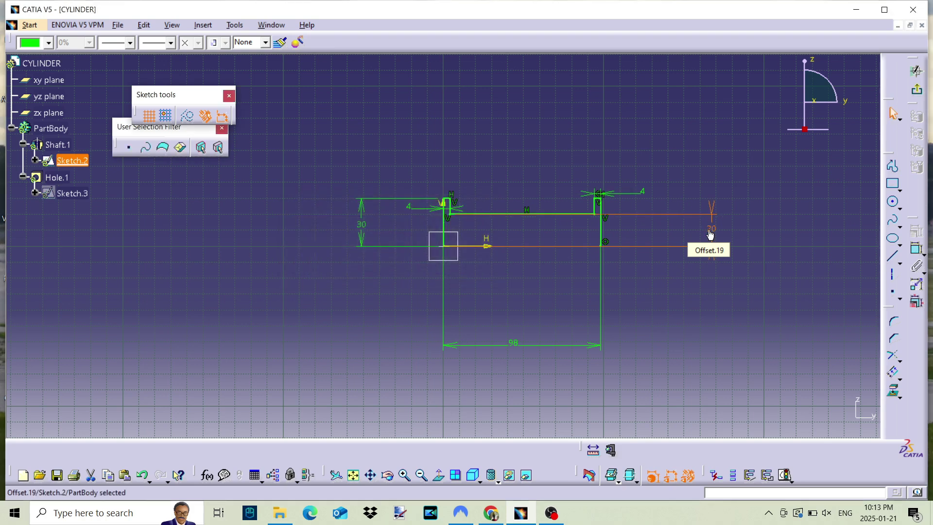
left_click(922, 96)
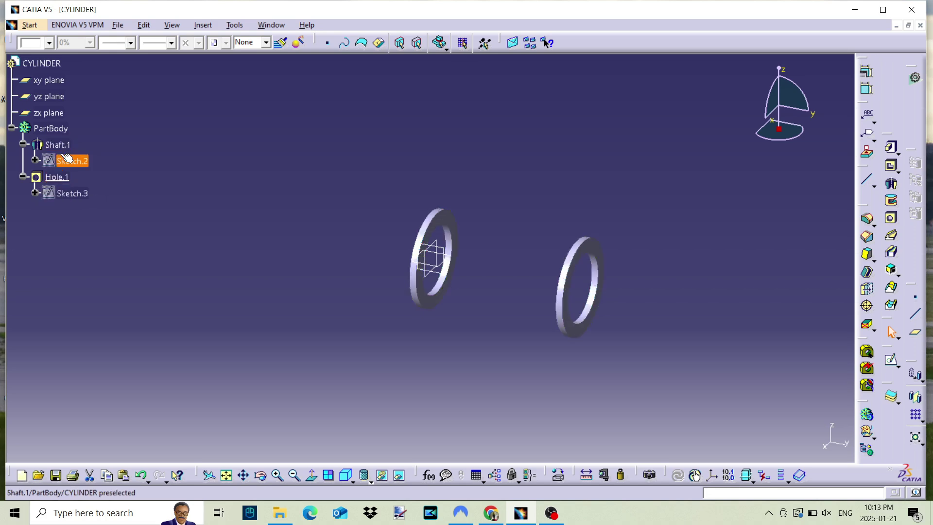
Step: Reopen the hole's definition to check its diameter and preview the cut
left_click(72, 192, "ctrl")
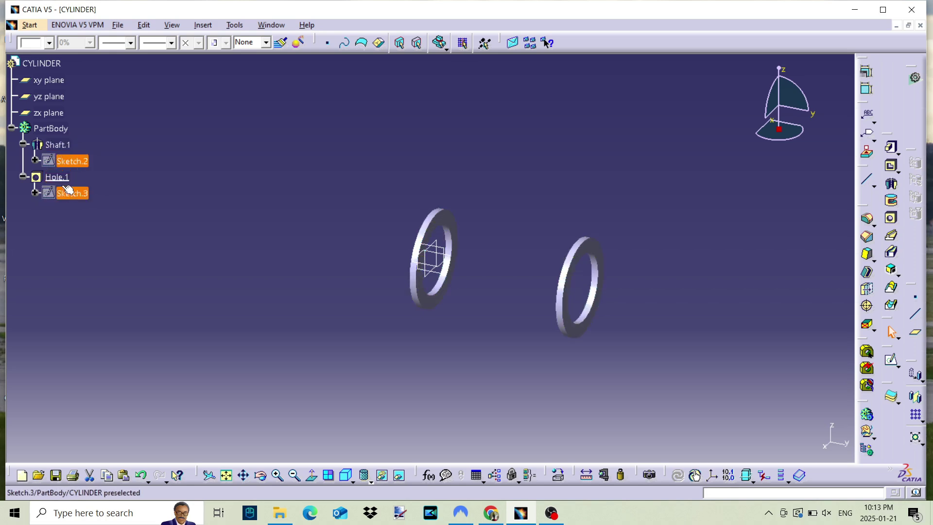
double_click(57, 178)
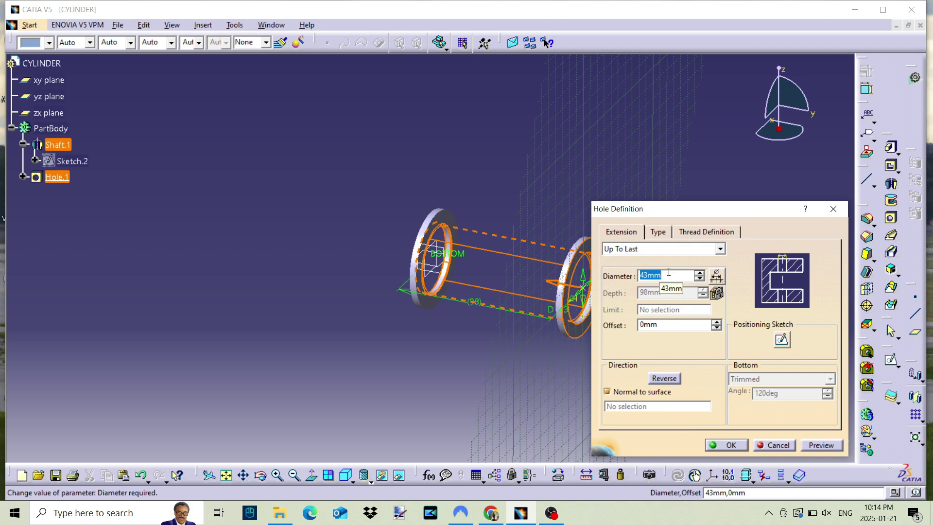
left_click(822, 446)
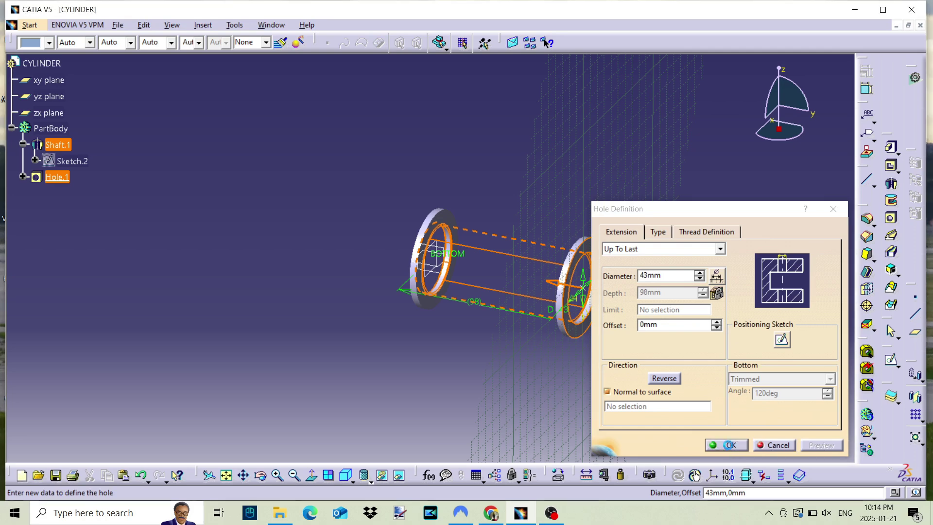
left_click(731, 445)
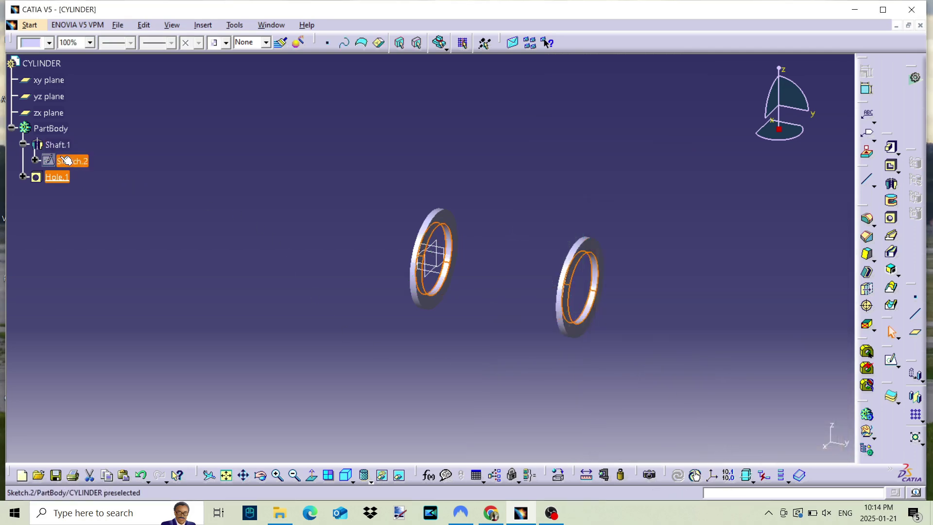
Step: Set the middle line's height in the shaft's profile sketch to 43/2 mm and leave the sketch
double_click(72, 161)
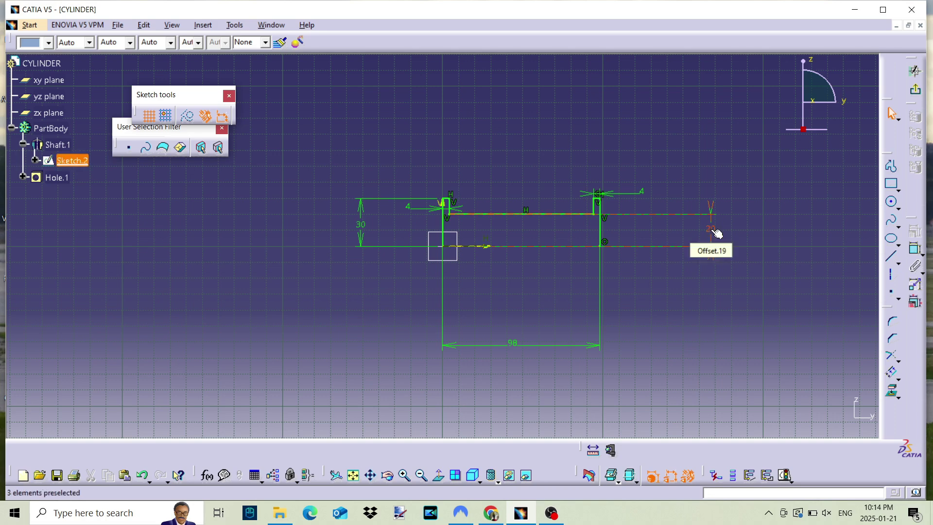
double_click(717, 233)
type("43/2")
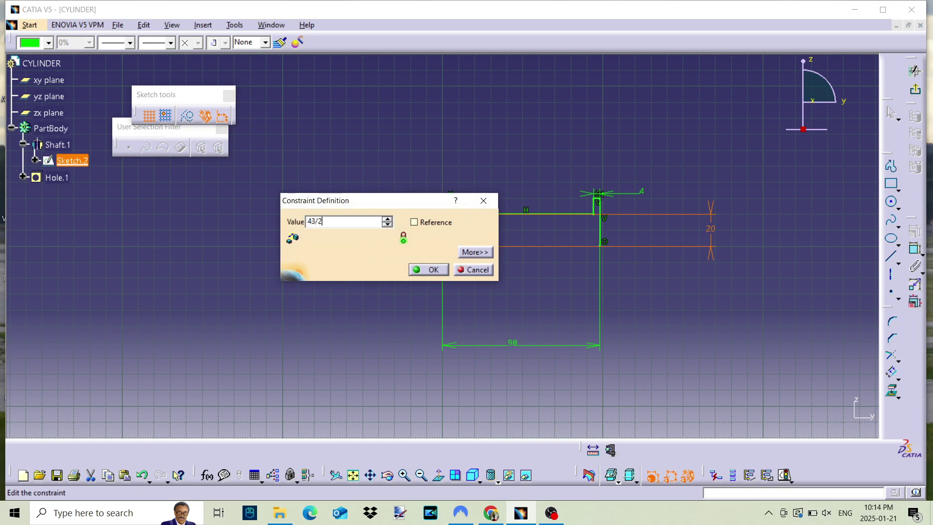
key("Return")
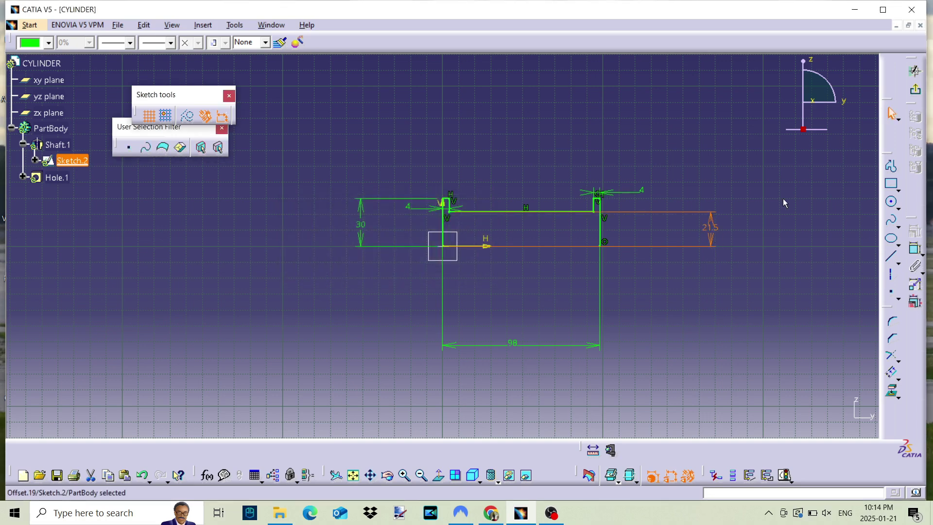
left_click(916, 90)
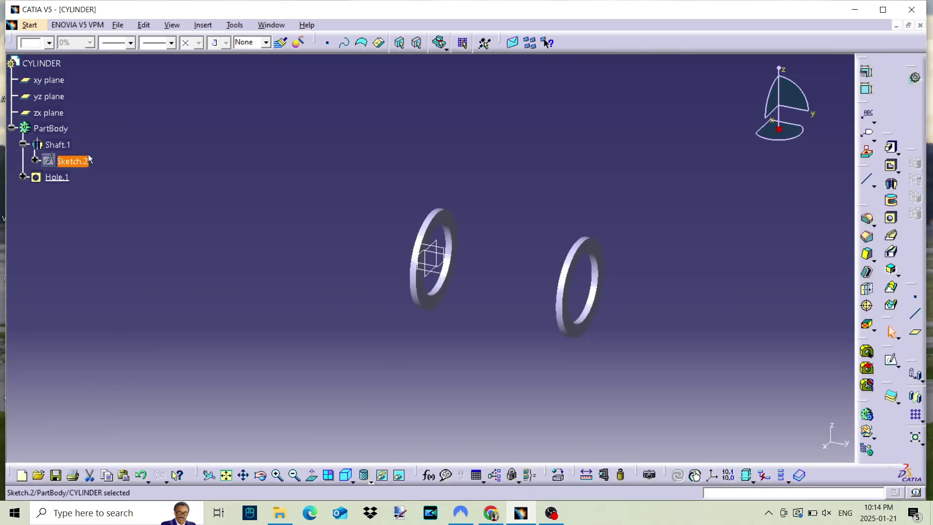
Step: Open the hole's positioning sketch, examine its placement on the flange face, and leave the sketch
left_click(22, 176)
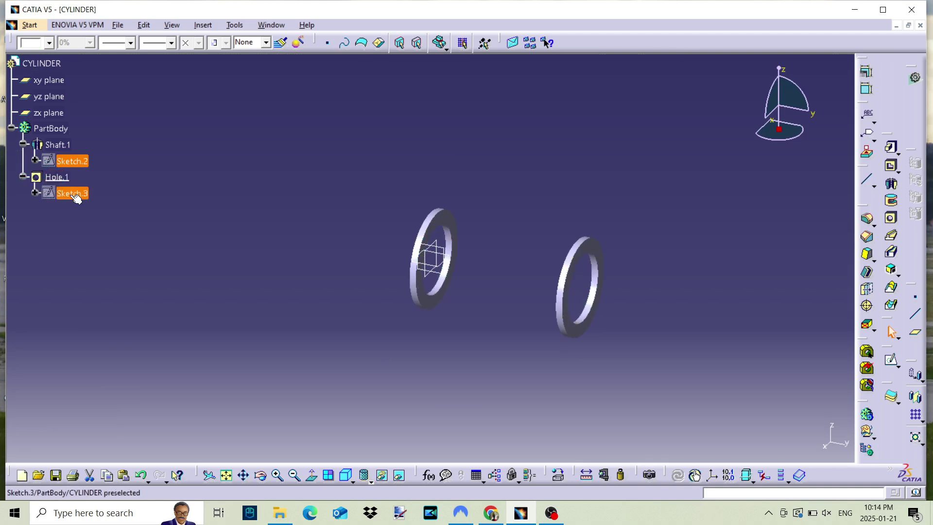
double_click(73, 194)
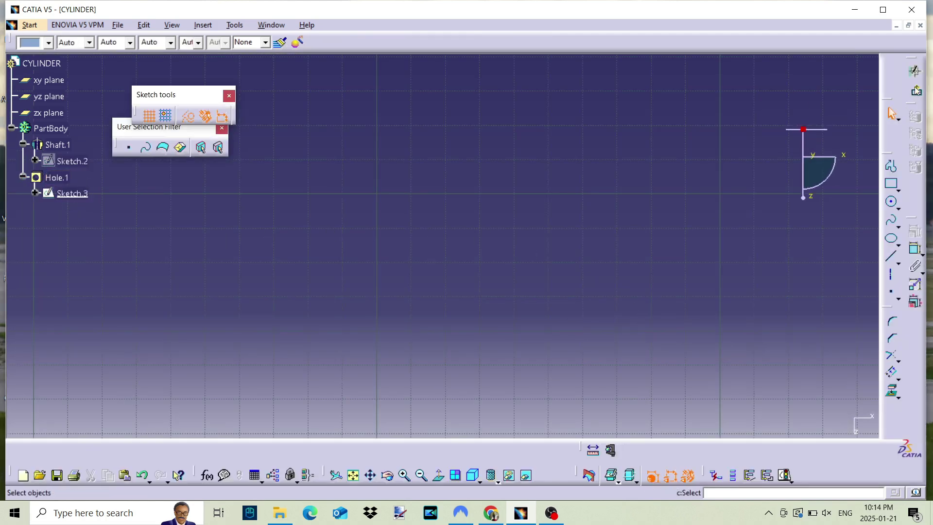
middle_click_drag(480, 183, 495, 376)
middle_click_drag(461, 204, 476, 377)
scroll(452, 203, "up", 1)
middle_click_drag(452, 202, 459, 324)
mouse_move(342, 216)
middle_mouse_down()
mouse_move(499, 255)
mouse_move(490, 173)
mouse_move(498, 204)
mouse_move(562, 208)
mouse_move(566, 156)
middle_mouse_up()
middle_click_drag(443, 248, 482, 275)
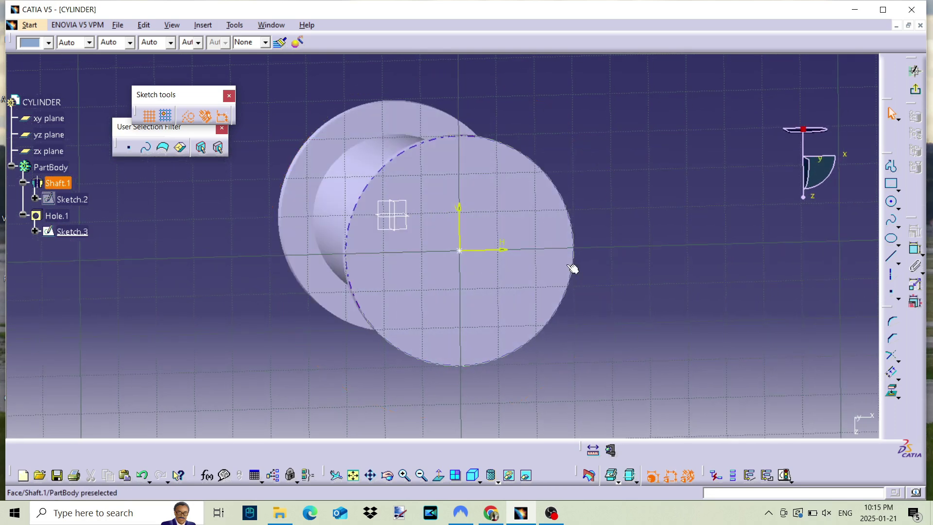
left_click(915, 89)
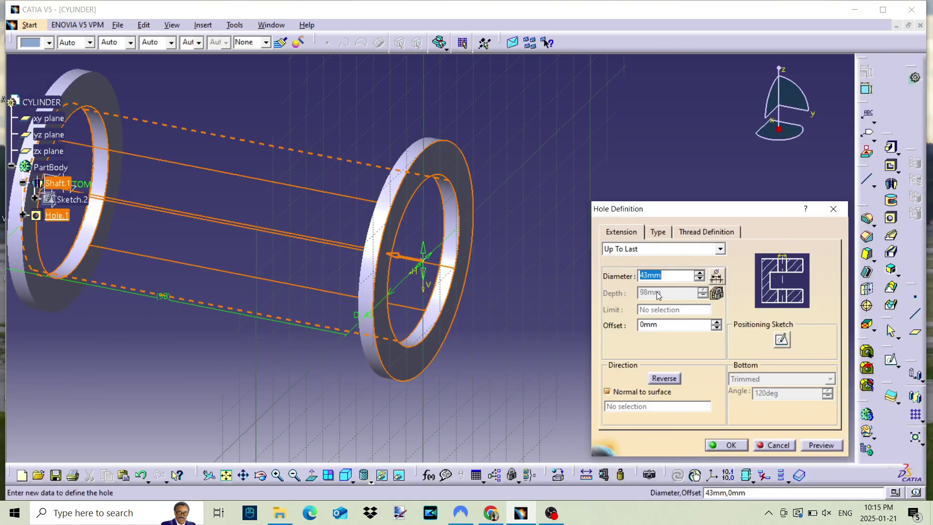
Step: Set the through hole's diameter to 20 mm
type("20")
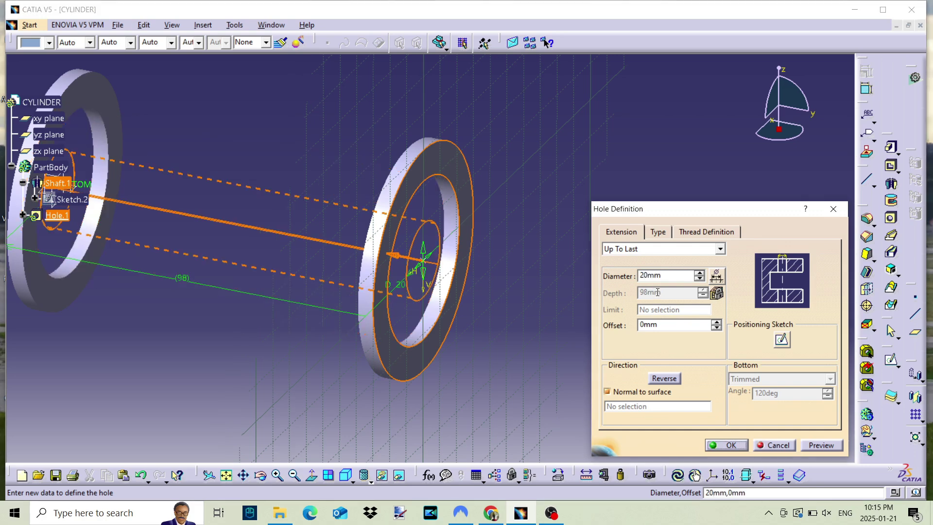
left_click(727, 444)
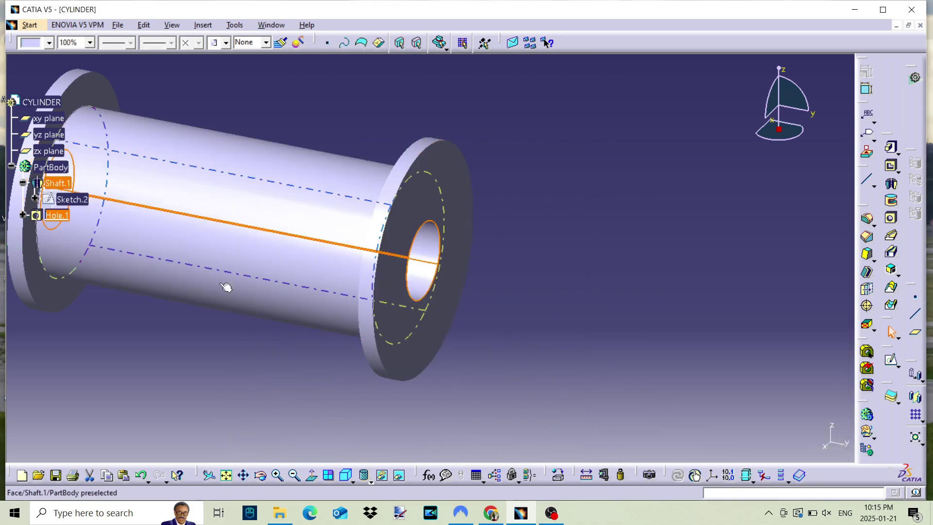
Step: Edit the through hole and set its diameter to 40 mm
double_click(54, 215)
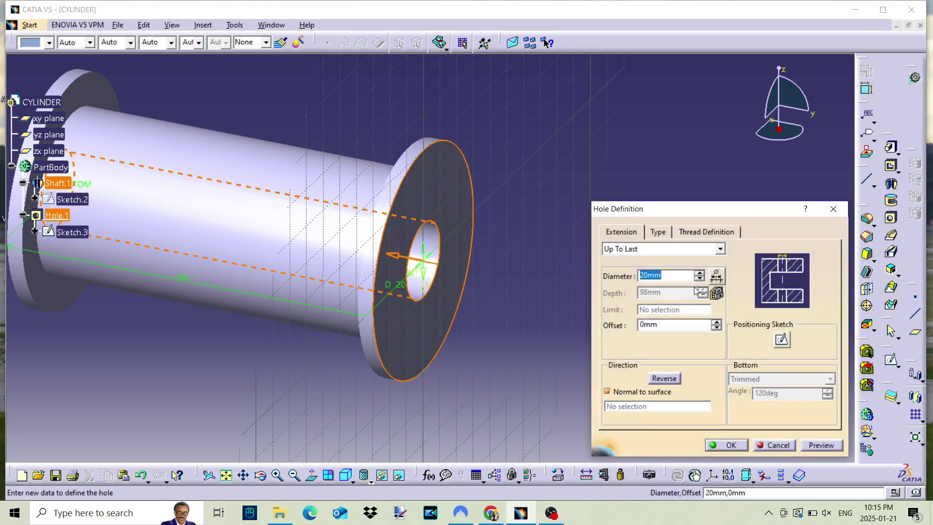
type("40")
key("Return")
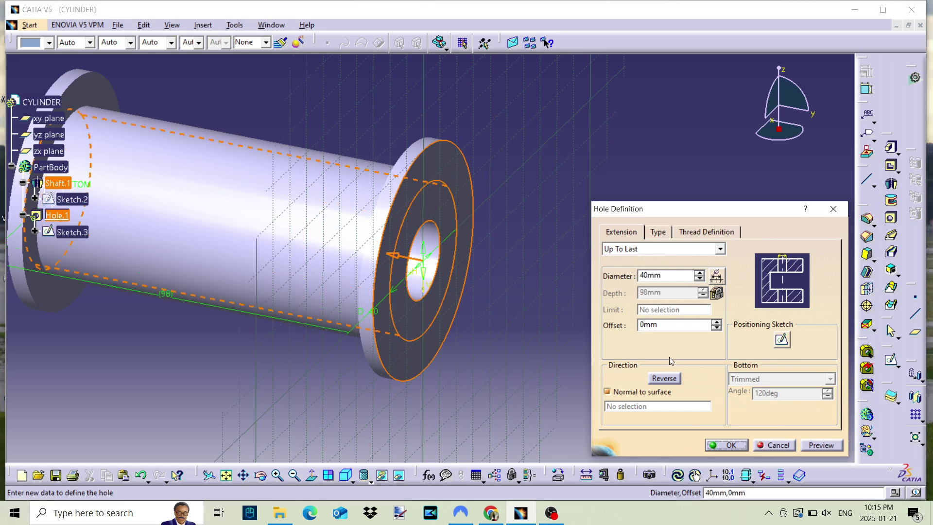
left_click(729, 445)
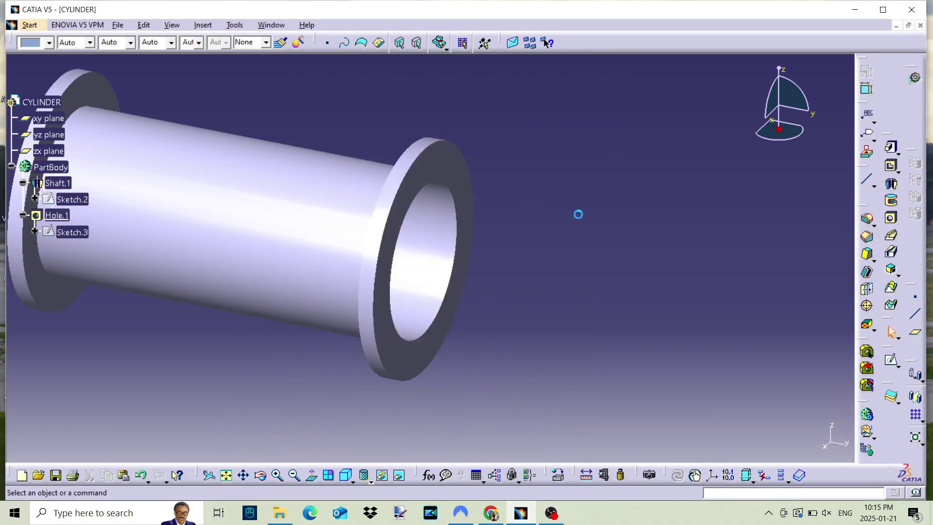
Step: Hide the xy, yz and zx reference planes
middle_click_drag(475, 219, 482, 238)
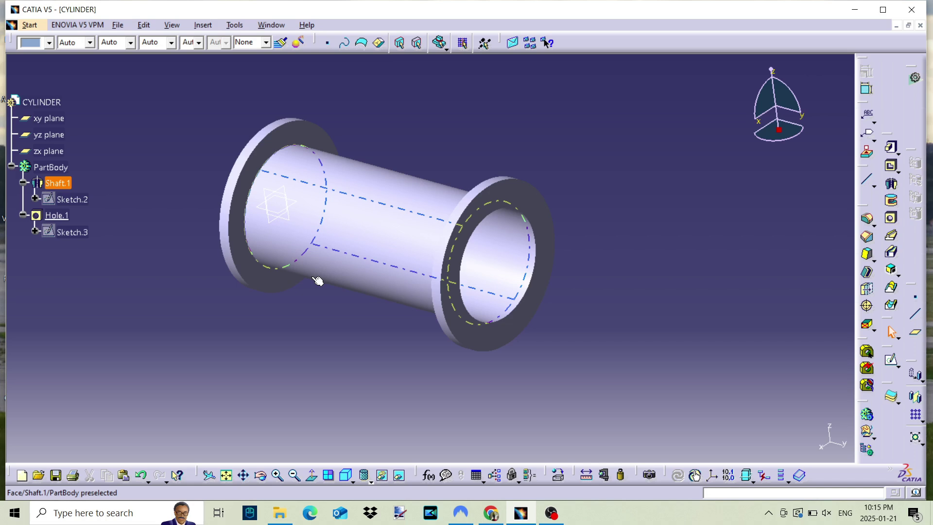
middle_click_drag(313, 297, 563, 292)
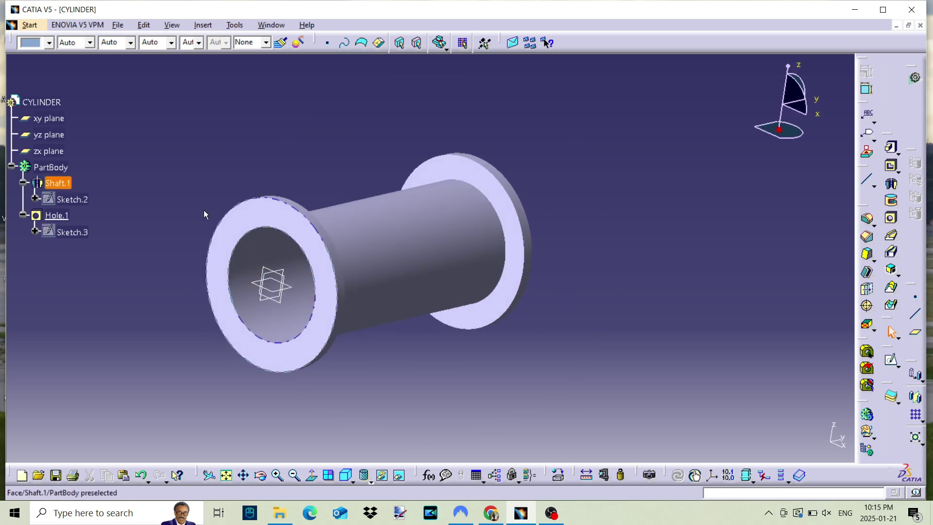
right_click(55, 121)
left_click(78, 156)
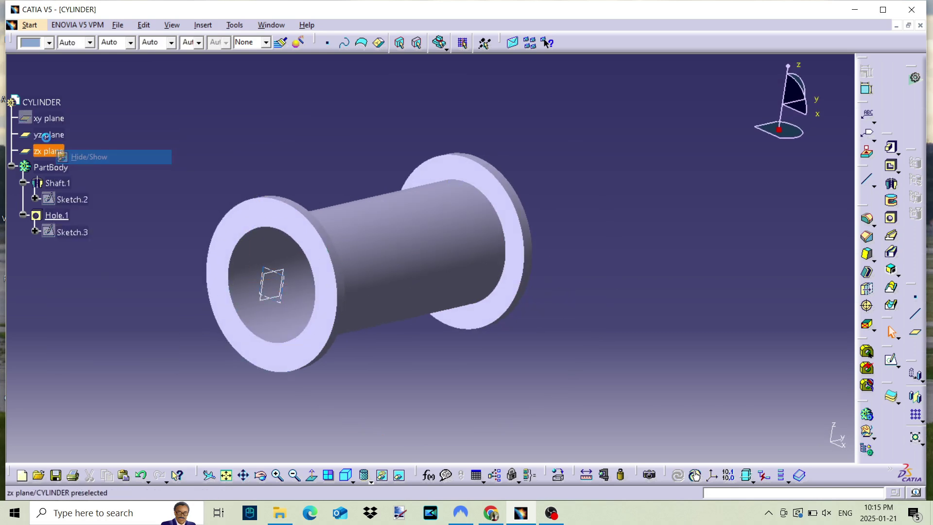
right_click(46, 134)
left_click(61, 169)
right_click(39, 151)
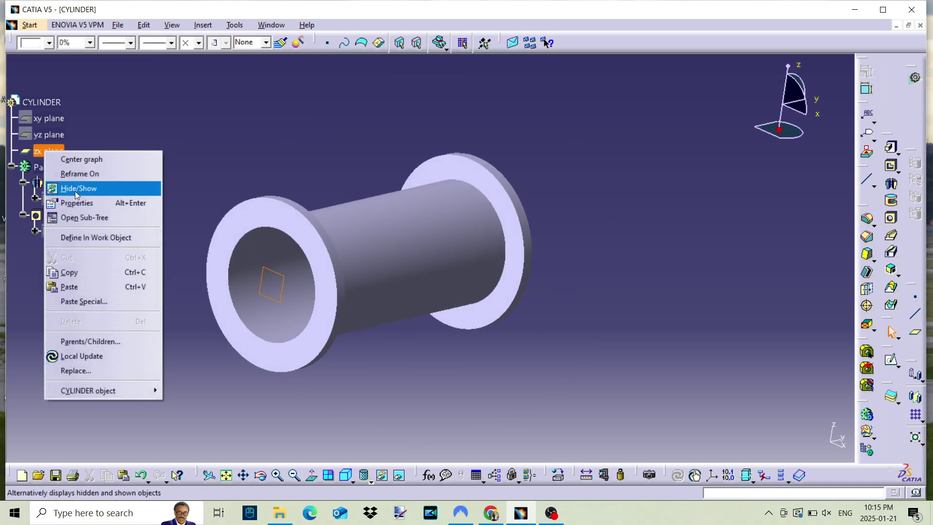
left_click(63, 186)
Step: Place a second hole on the near flange face and set its diameter to 3 mm
middle_click_drag(481, 322, 552, 316)
left_click(370, 216)
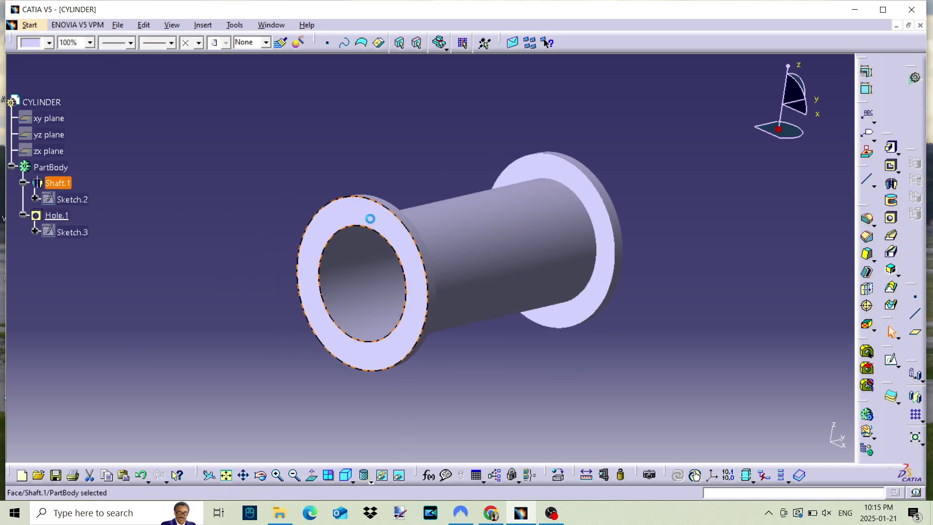
left_click(891, 218)
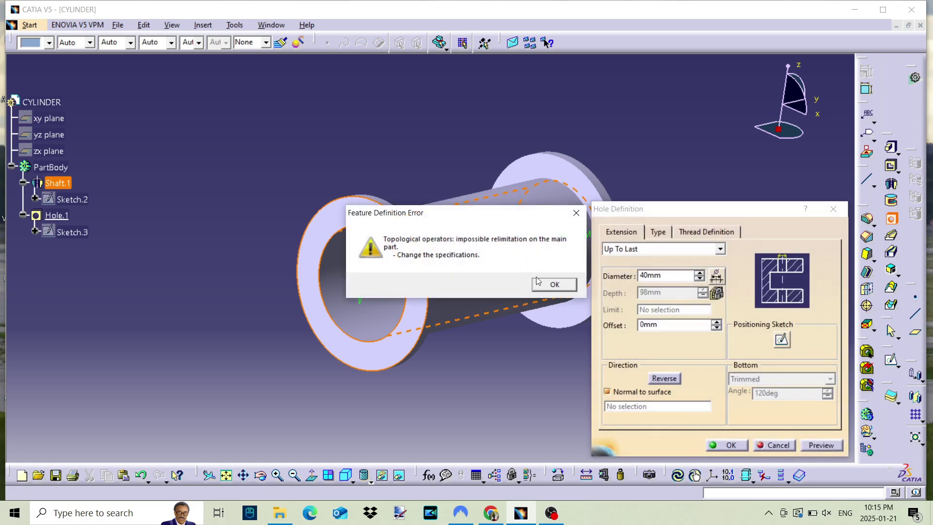
left_click(553, 285)
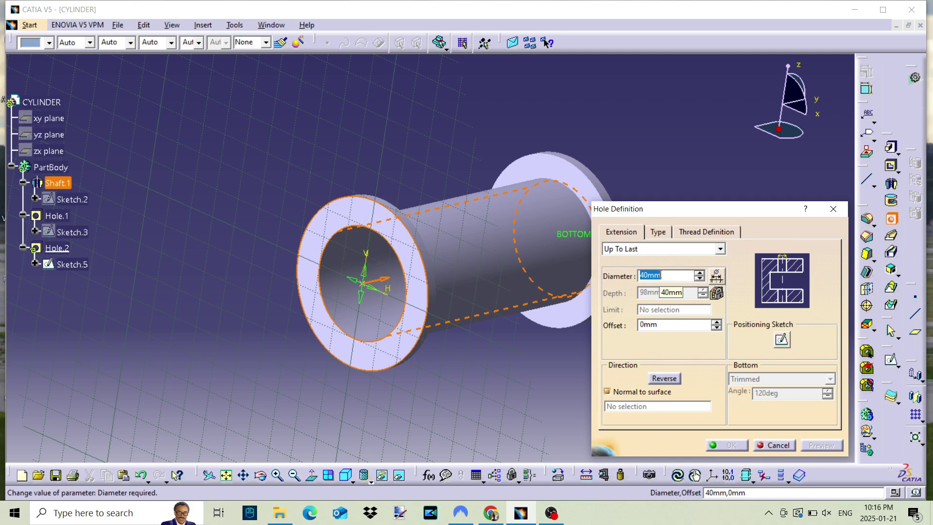
type("3")
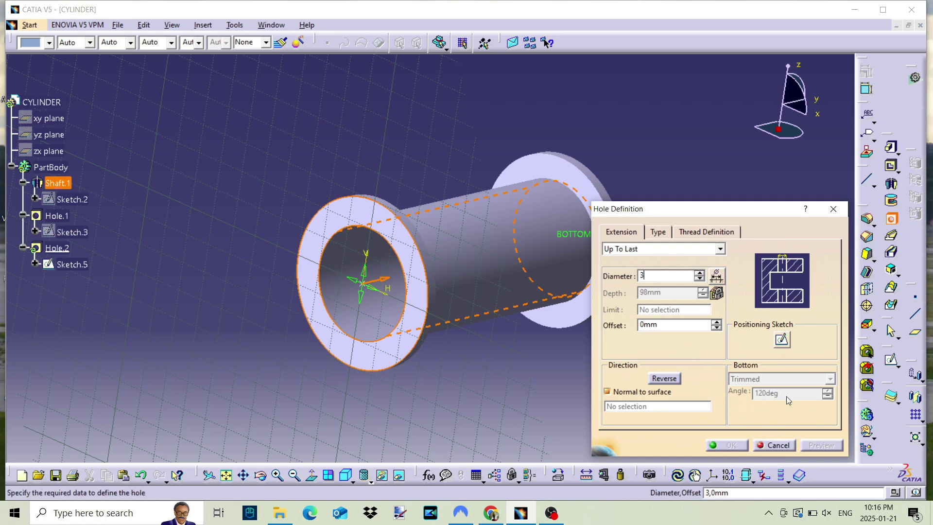
key("Return")
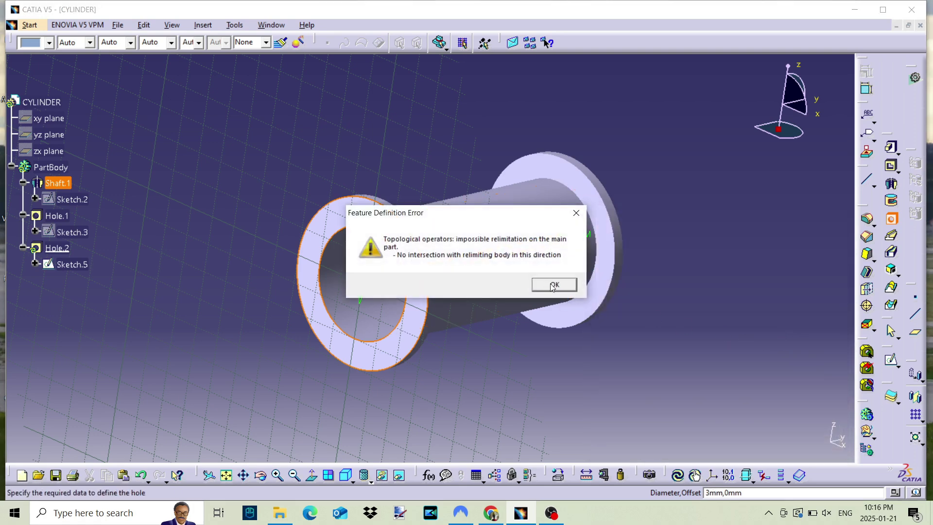
left_click(553, 286)
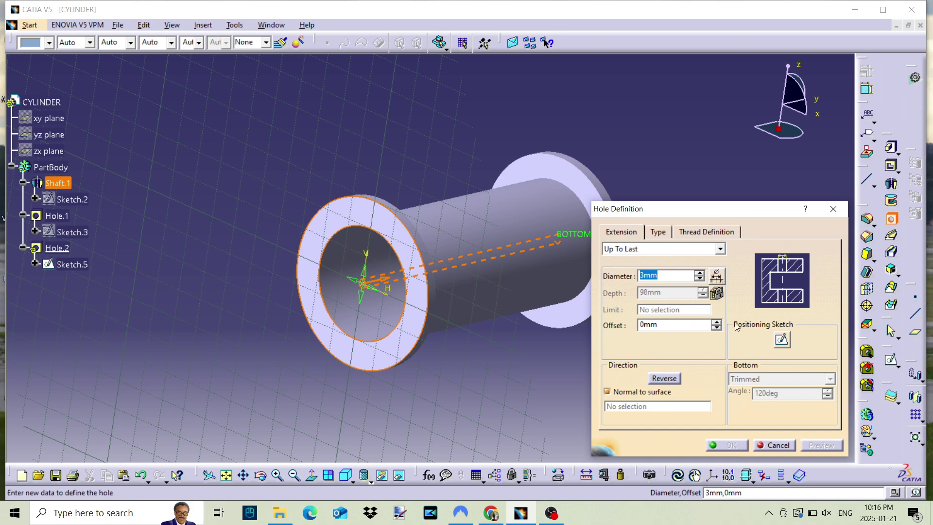
Step: Open the new hole's positioning sketch and move its centre point onto the flange ring, about 24 mm above the origin
left_click(782, 339)
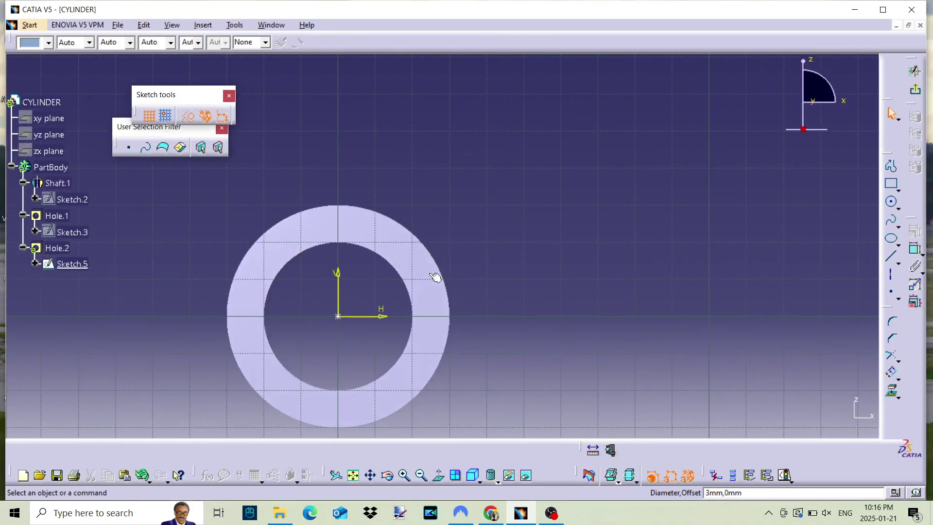
left_click_drag(338, 316, 342, 225)
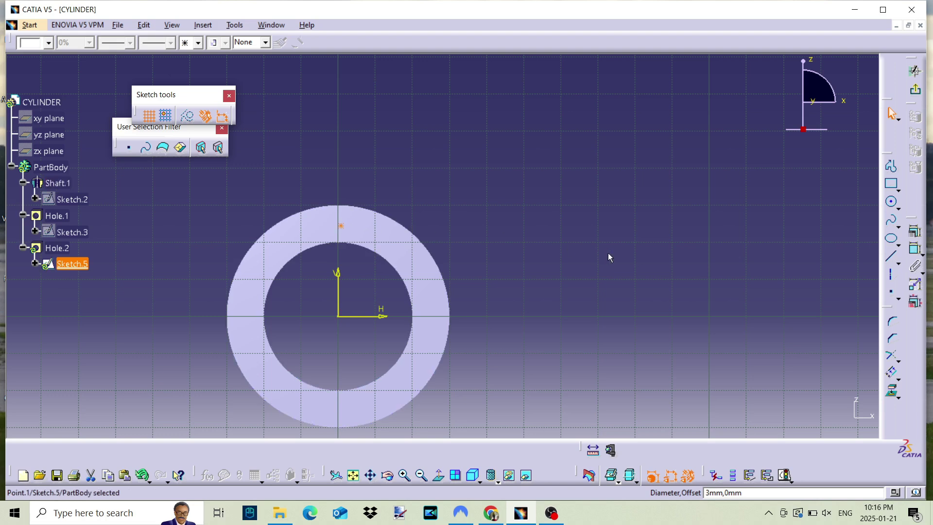
Step: Dimension the hole centre's vertical distance from the horizontal axis and set it to 54/2 mm
left_click(915, 249)
left_click(364, 317)
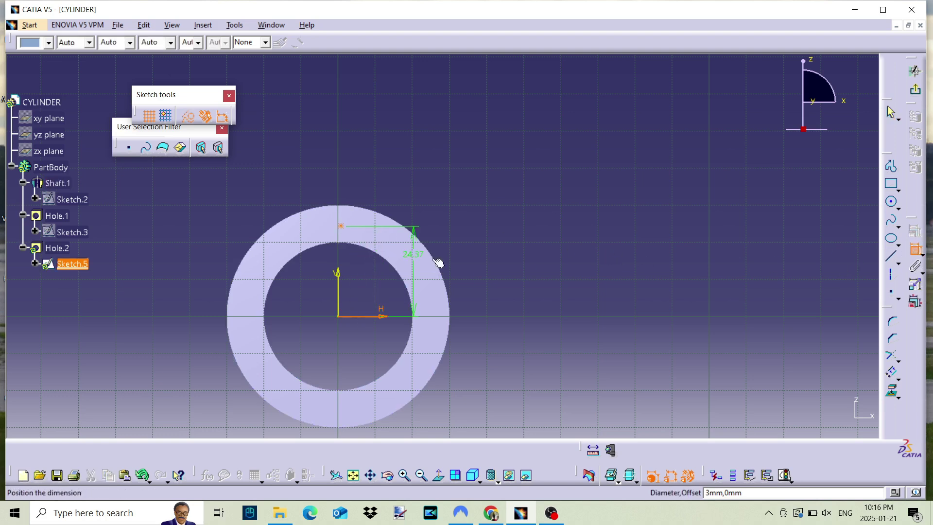
left_click(503, 281)
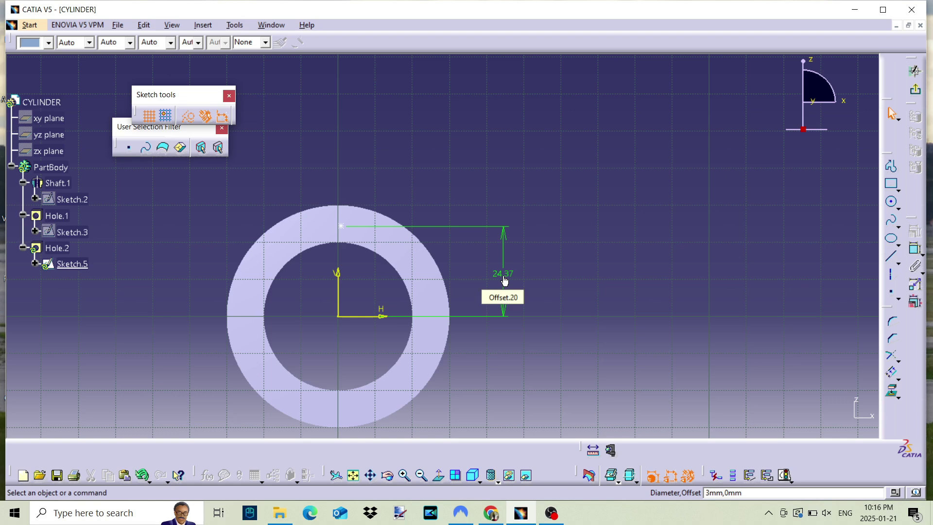
double_click(504, 281)
type("54/2")
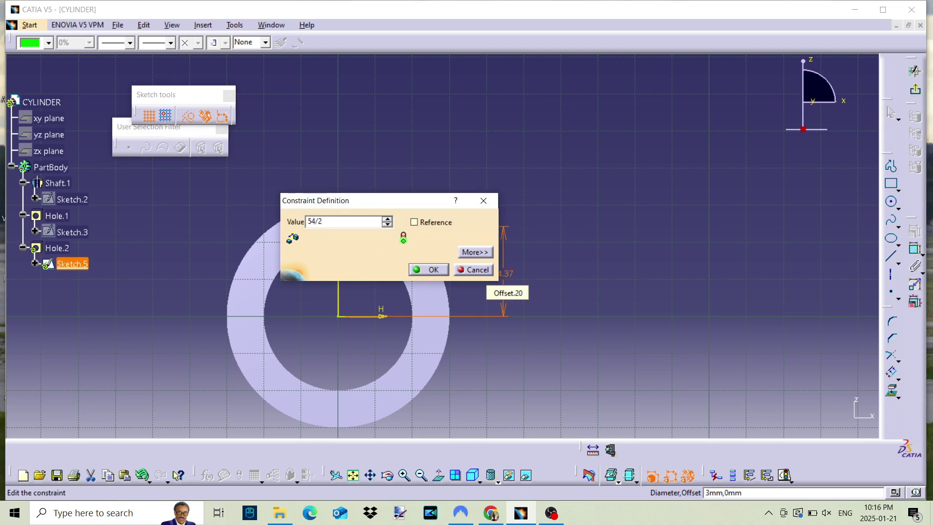
key("Return")
key("Return")
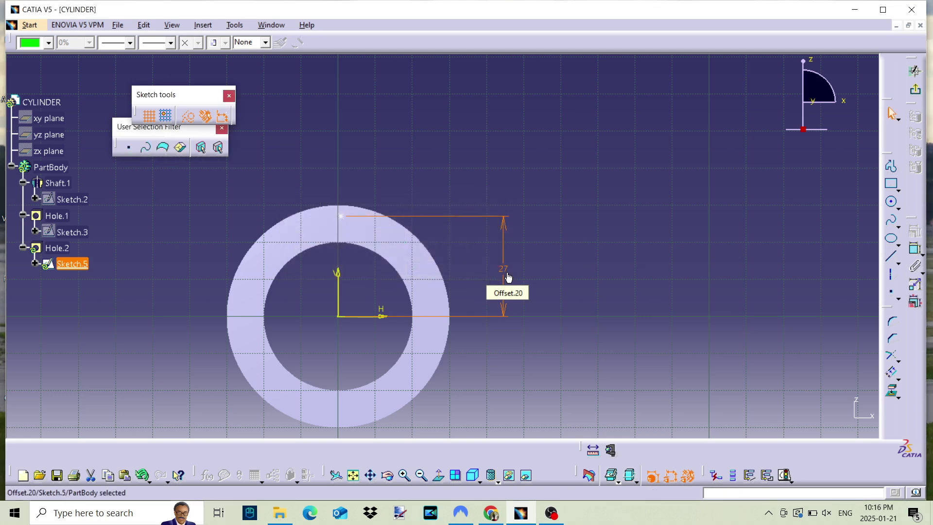
left_click(671, 293)
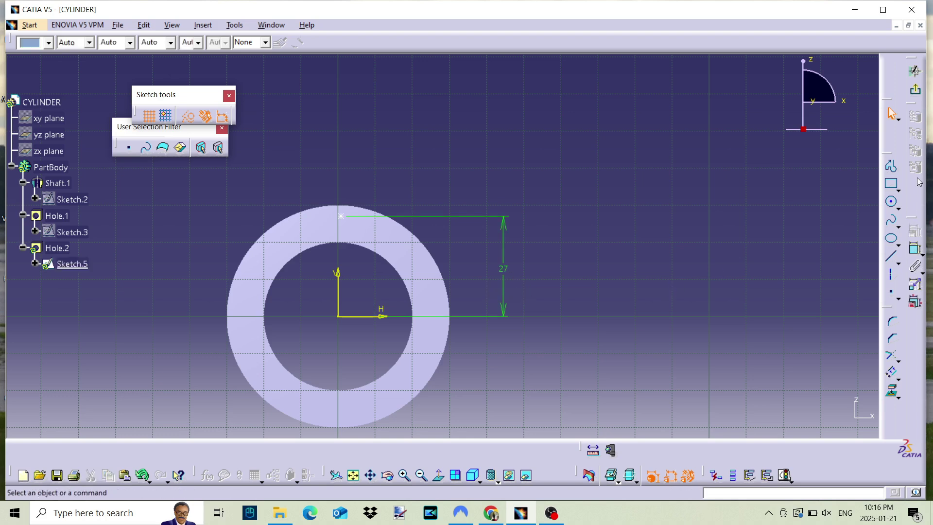
Step: Draw an axis line about 40 mm long from the sketch origin past the flange's outer edge, about 20° clockwise from vertical
left_click(891, 277)
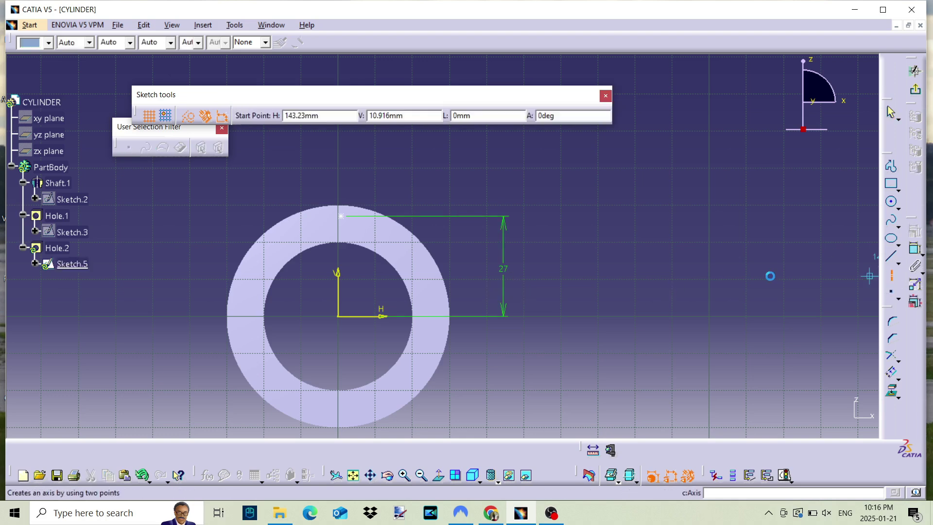
left_click(339, 316)
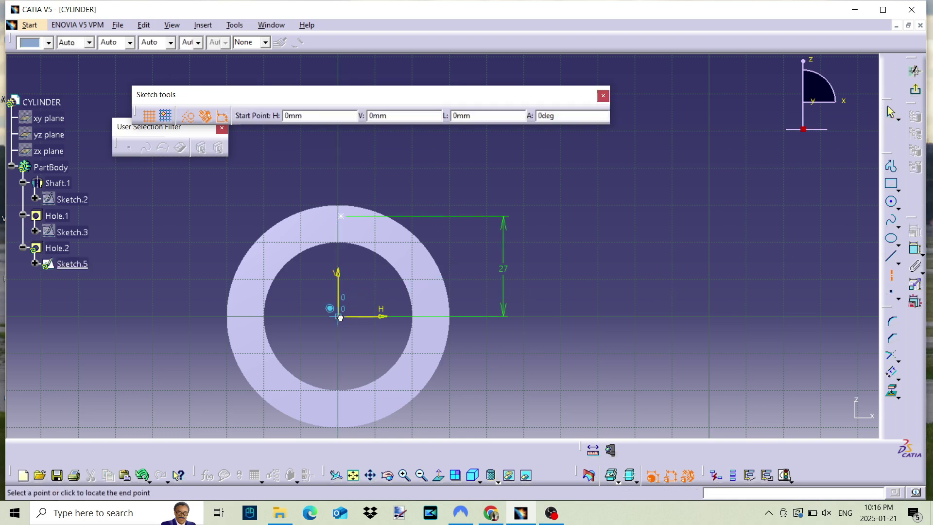
left_click(388, 179)
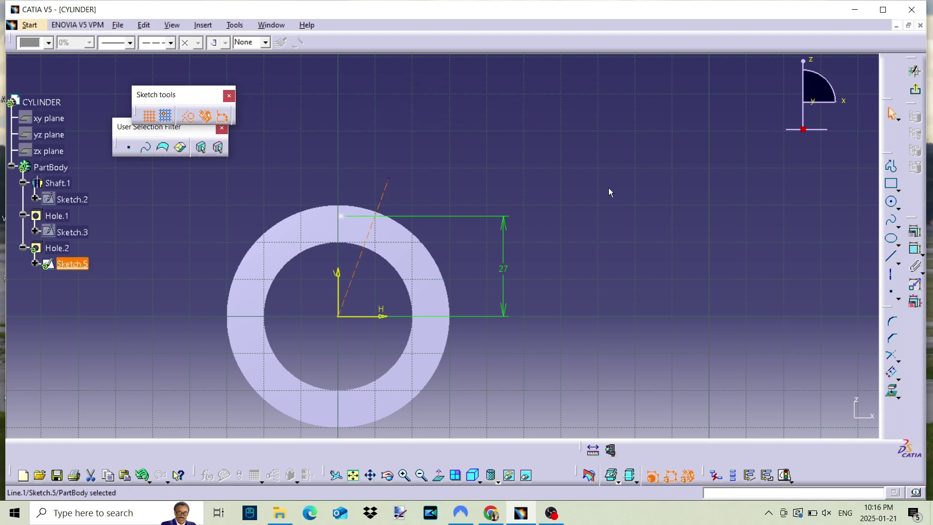
left_click(814, 225)
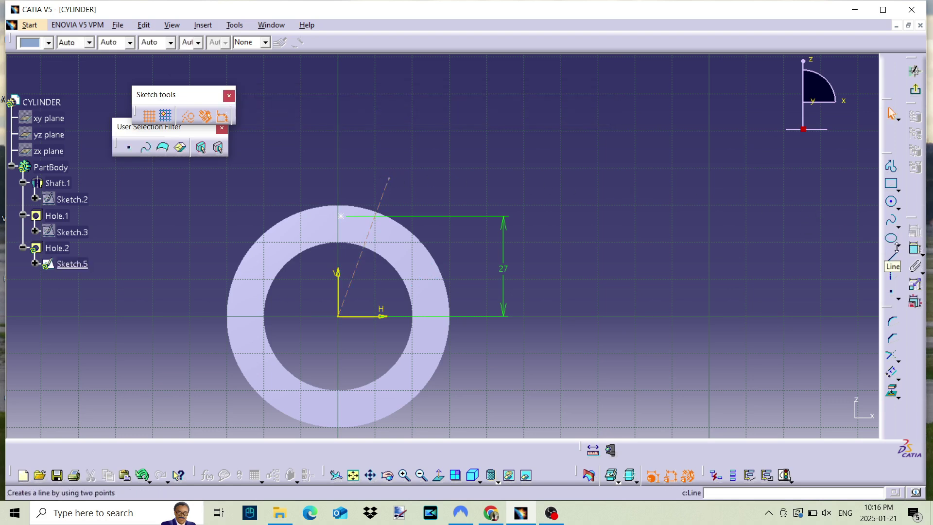
Step: Dimension the angle between the slanted axis line and the vertical axis and set it to 22.5°
left_click(916, 249)
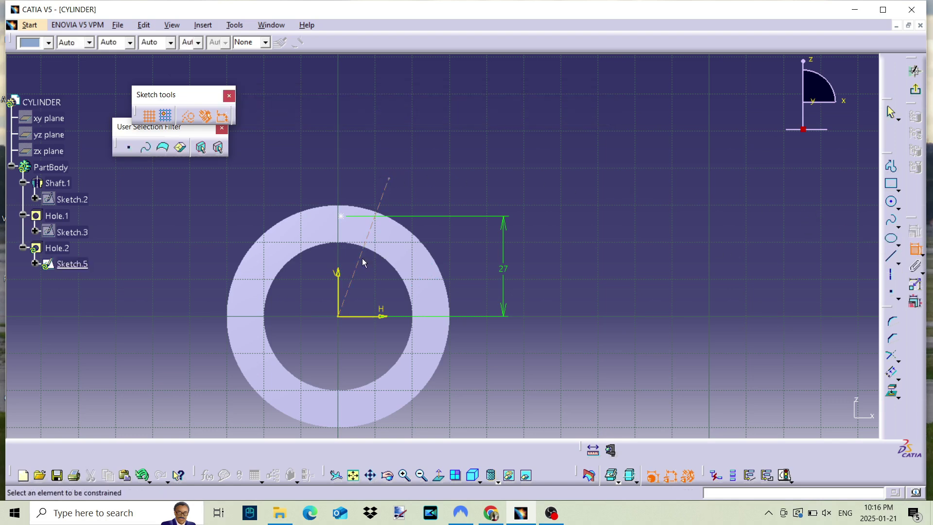
left_click(362, 265)
left_click(339, 283)
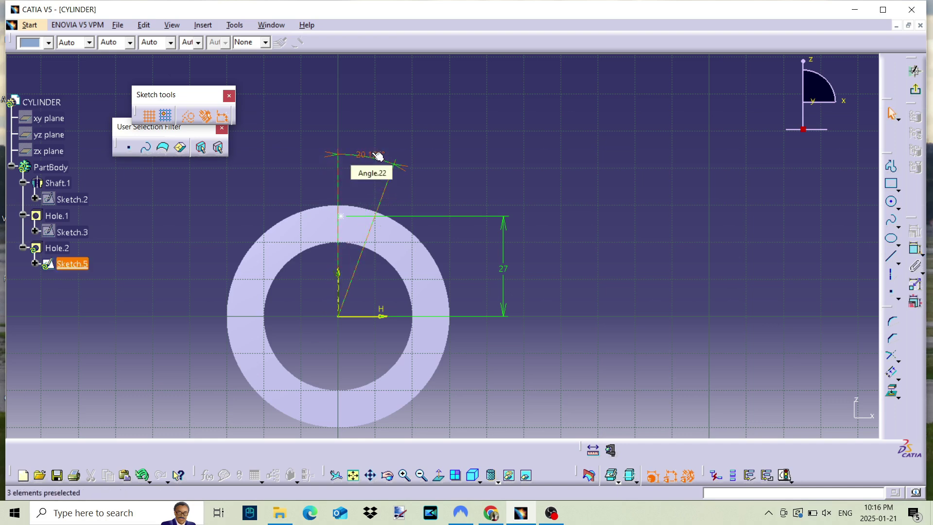
double_click(379, 155)
type("22.5deg")
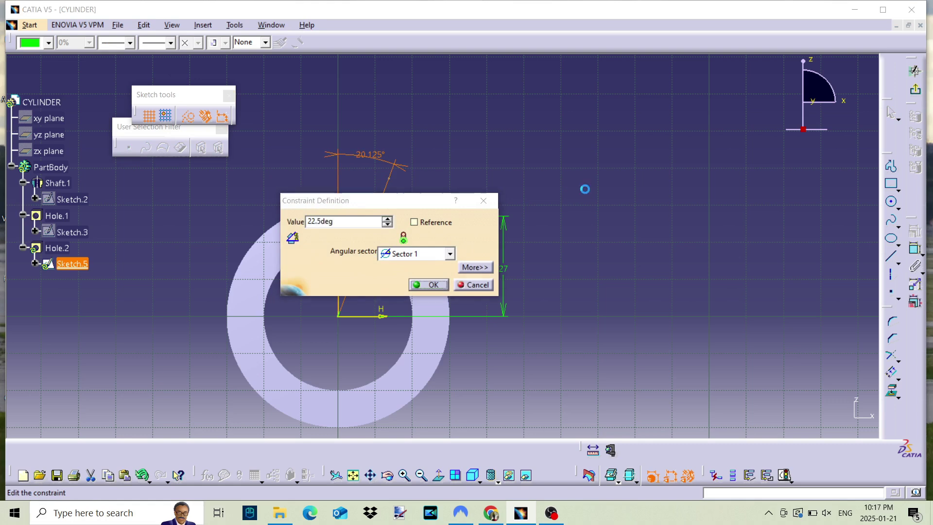
key("Return")
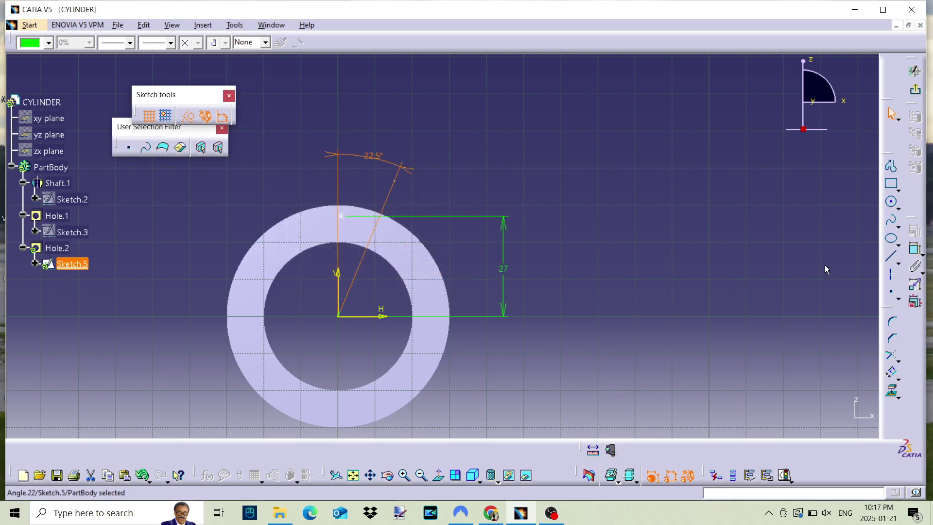
Step: Constrain the hole's centre point to be coincident with the slanted axis line
left_click(915, 249)
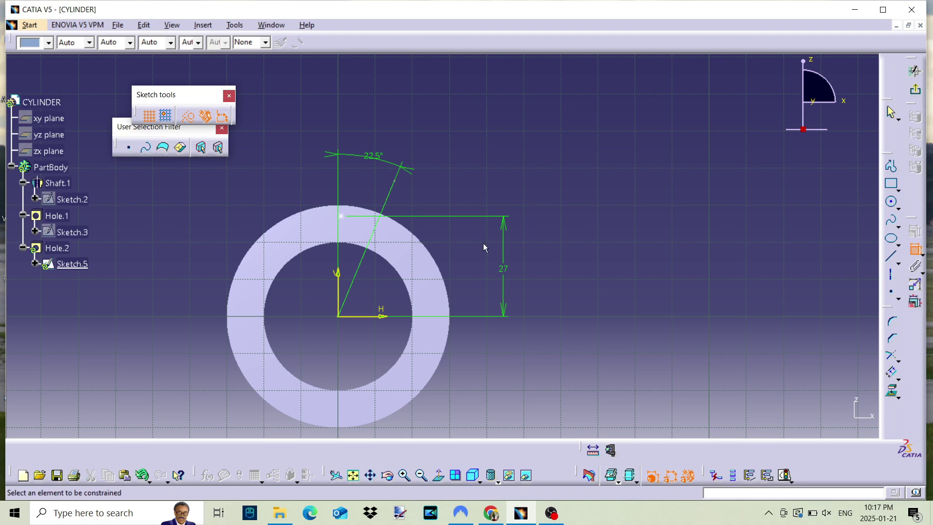
left_click(342, 216)
left_click(380, 232)
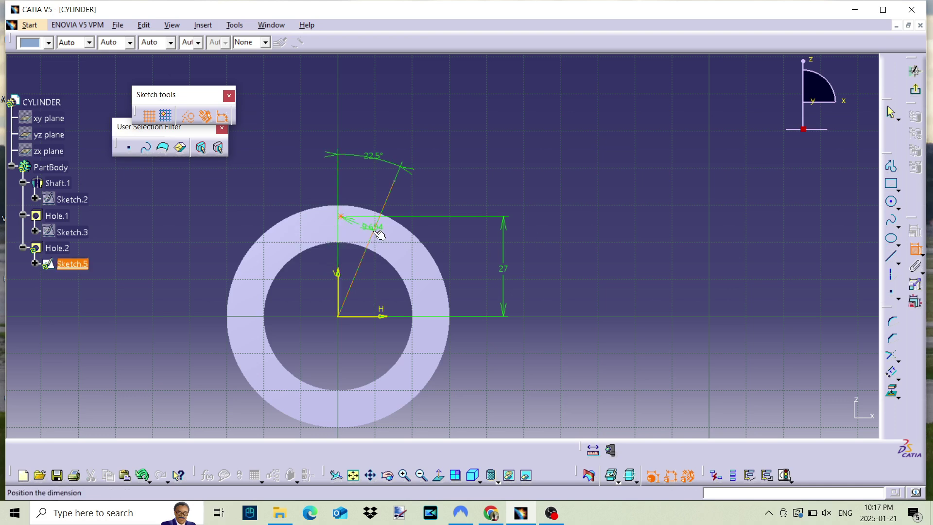
right_click(377, 233)
left_click(408, 330)
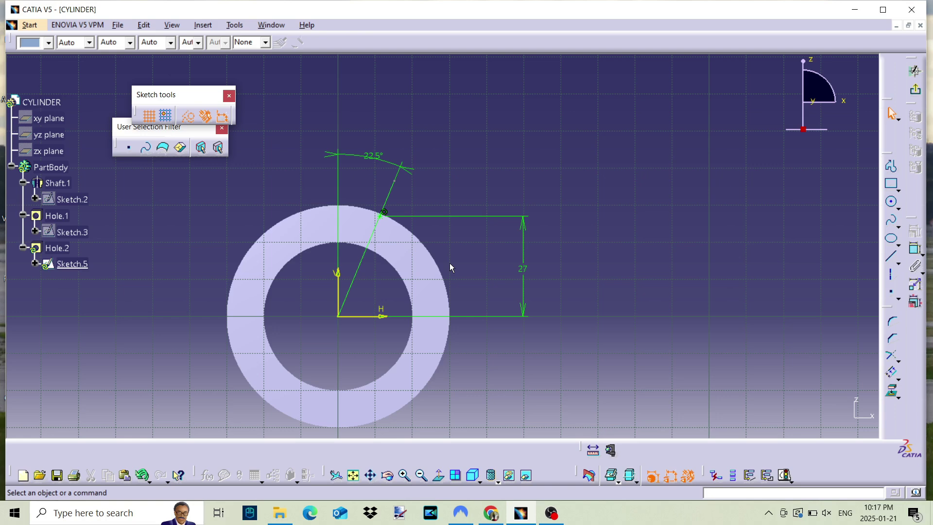
Step: Delete the vertical dimension between the hole's centre point and the horizontal axis
mouse_move(445, 266)
middle_mouse_down()
mouse_move(440, 275)
mouse_move(438, 198)
mouse_move(445, 238)
middle_mouse_up()
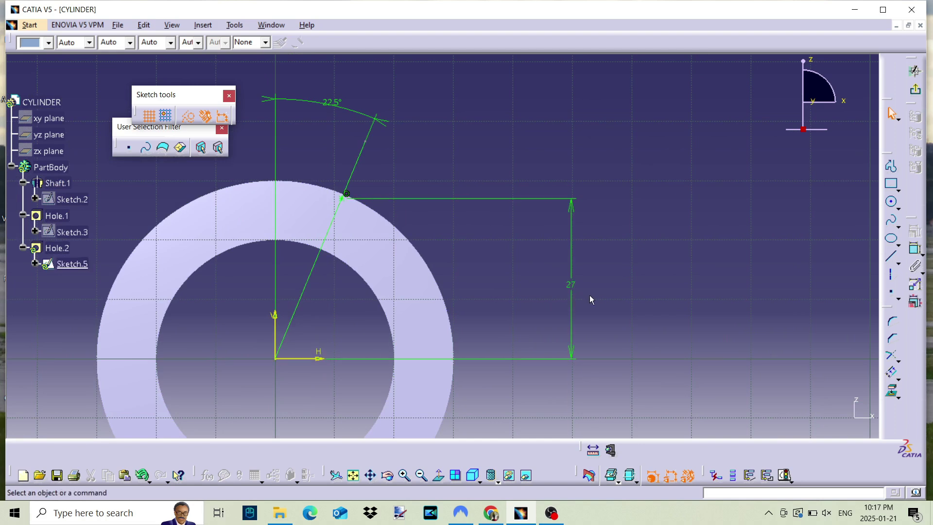
left_click(572, 288)
double_click(572, 288)
left_click(478, 269)
right_click(574, 287)
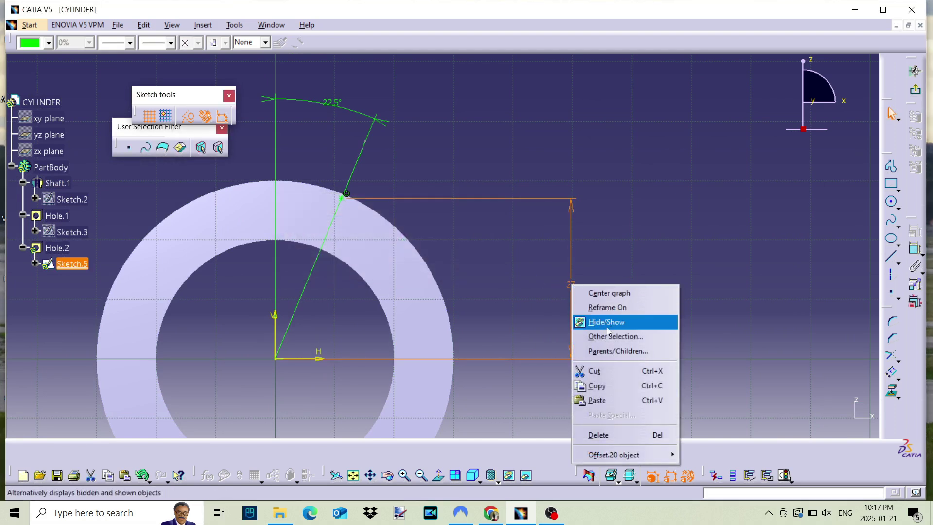
left_click(616, 436)
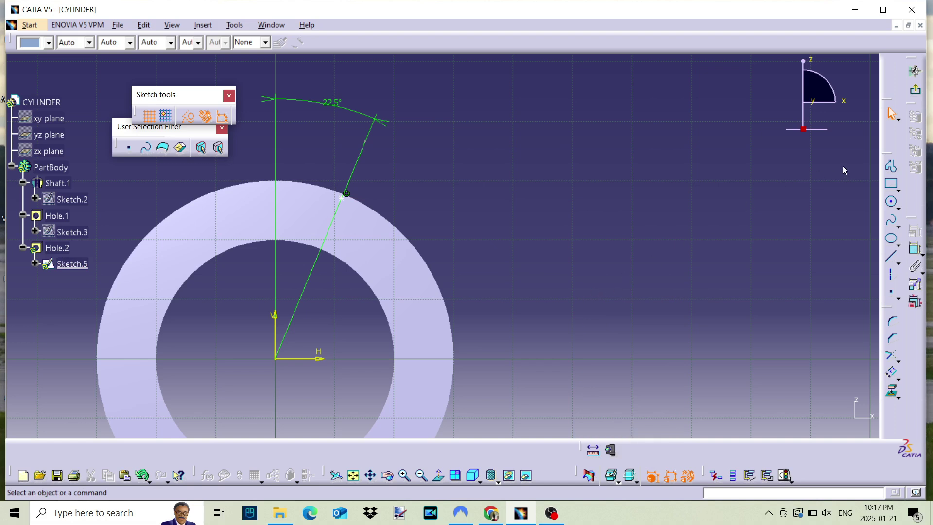
Step: Dimension the distance from the sketch origin to the hole's centre point along the slanted axis and set it to 54/2 mm
left_click(915, 250)
left_click(344, 199)
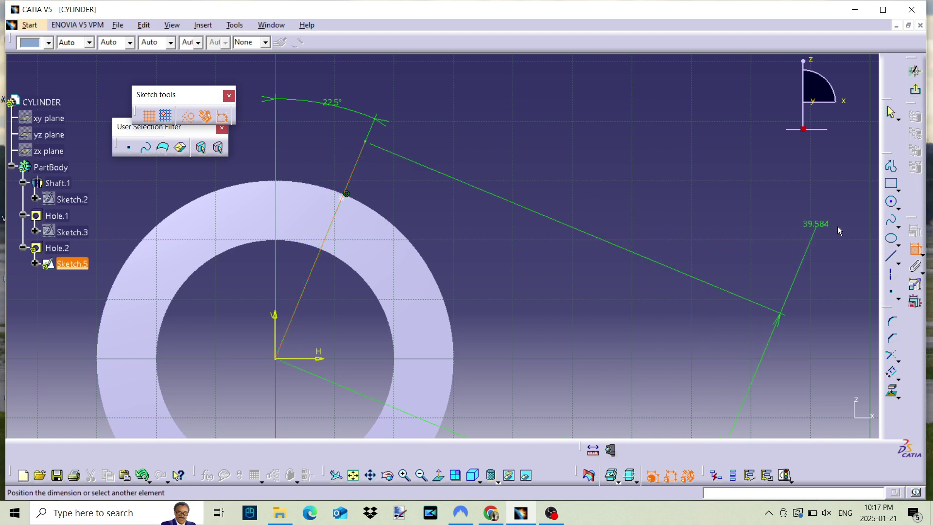
left_click(917, 251)
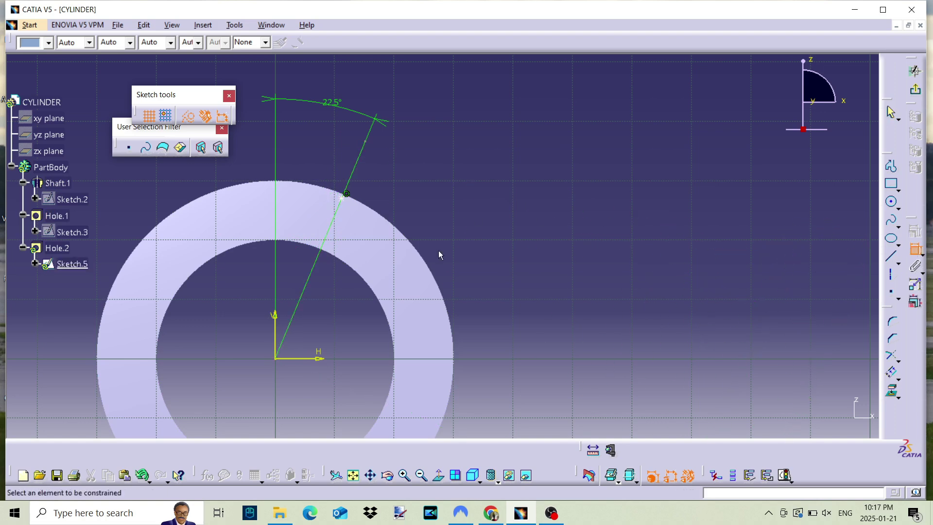
left_click(348, 196)
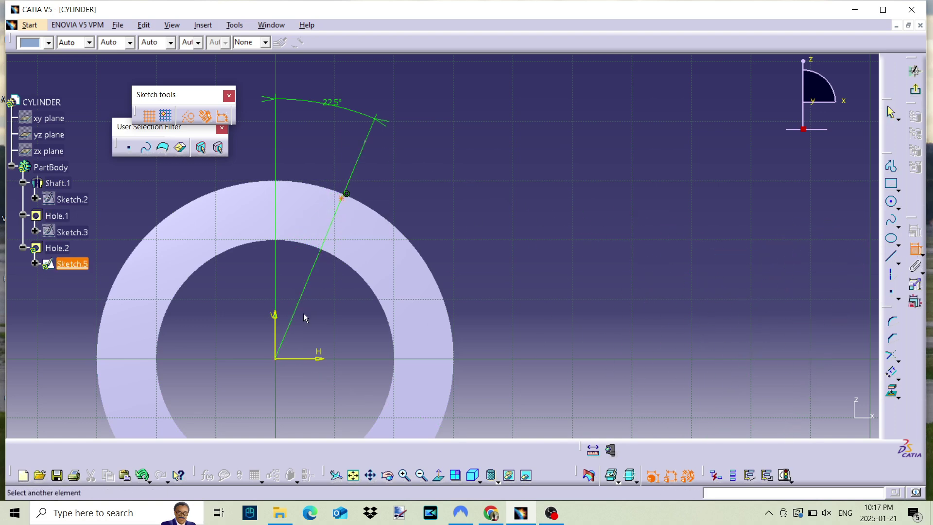
left_click(283, 359)
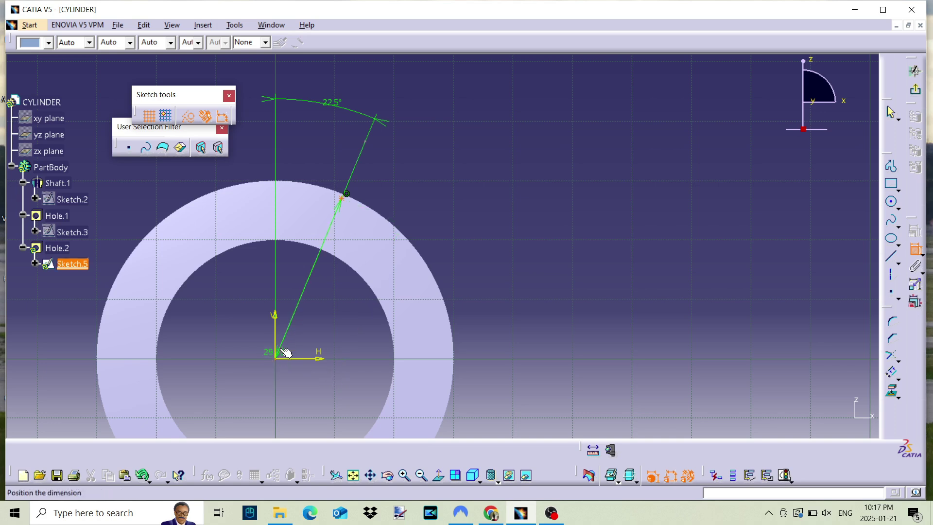
left_click(329, 292)
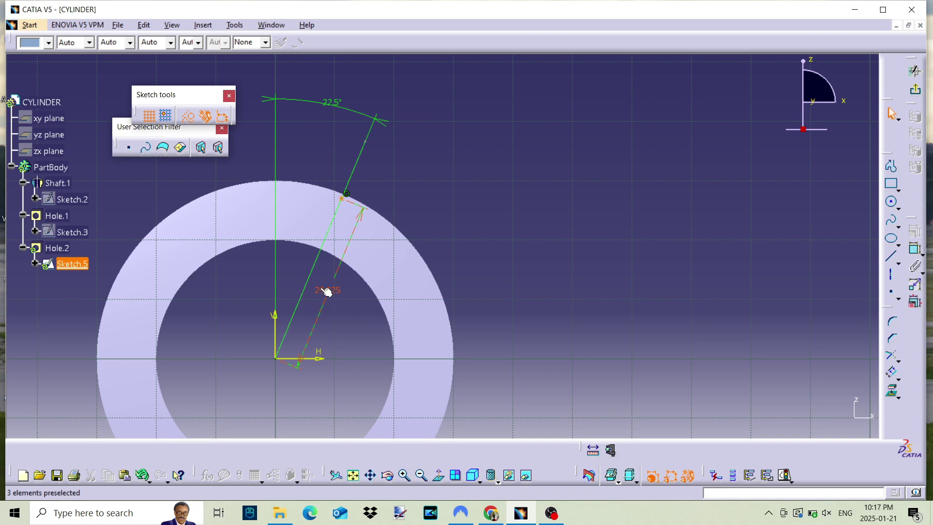
double_click(325, 289)
type("54/2")
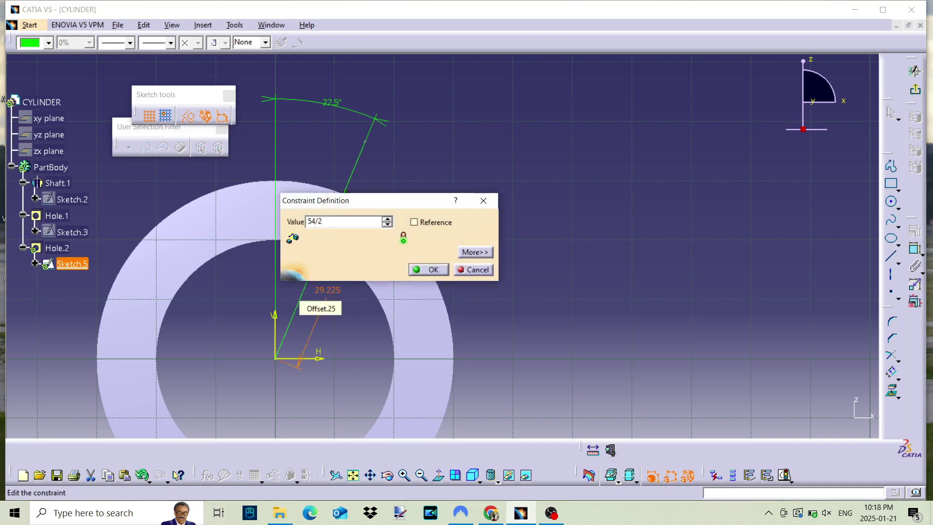
key("Return")
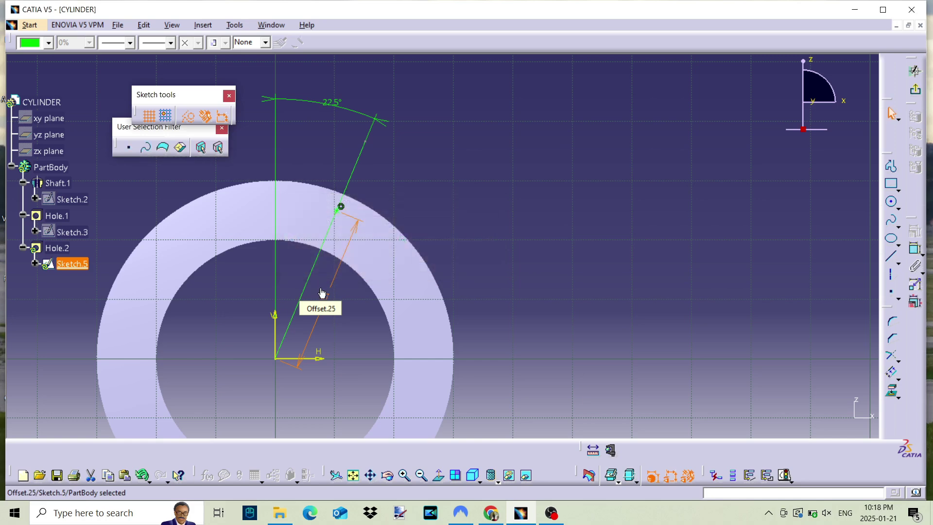
left_click(558, 212)
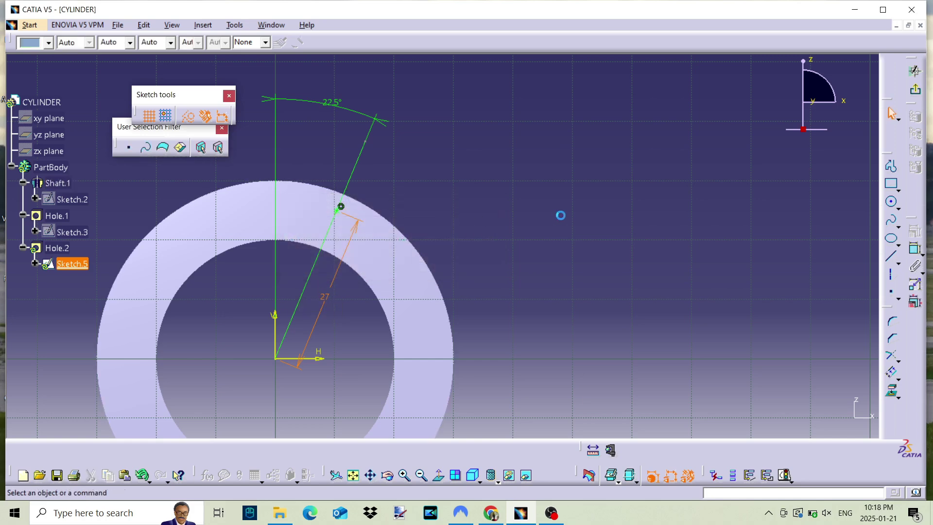
Step: Finish the hole's positioning sketch and create the 3 mm hole extended Up To Last through both flanges
left_click(917, 94)
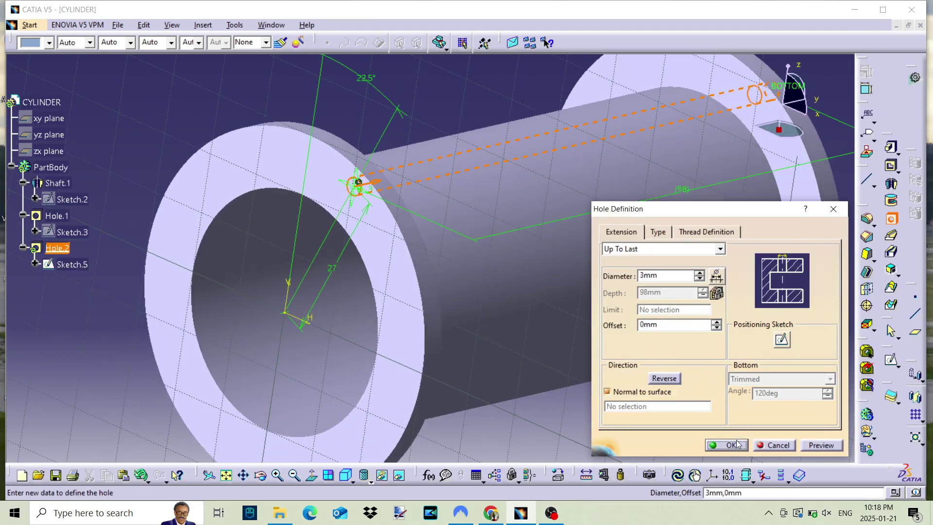
left_click(729, 445)
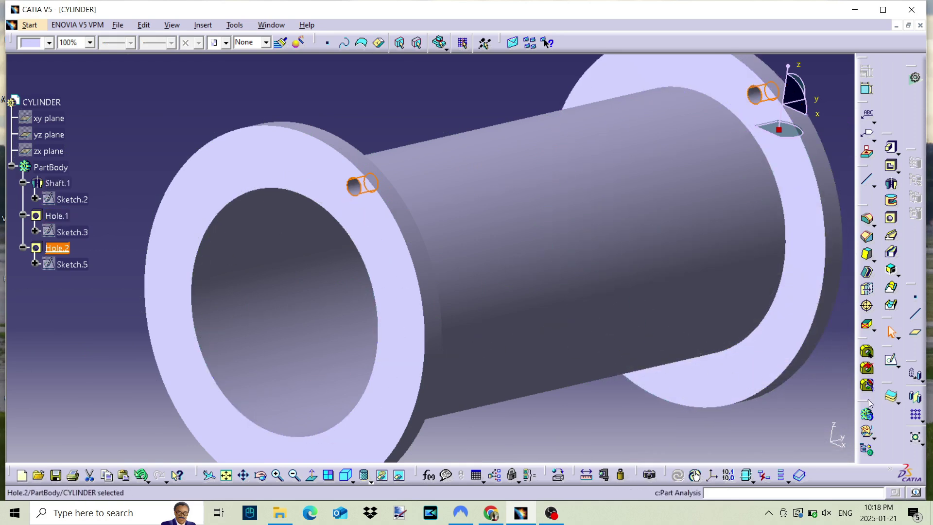
Step: Start a circular pattern of the flange hole as a complete crown with 8 instances
left_click(923, 422)
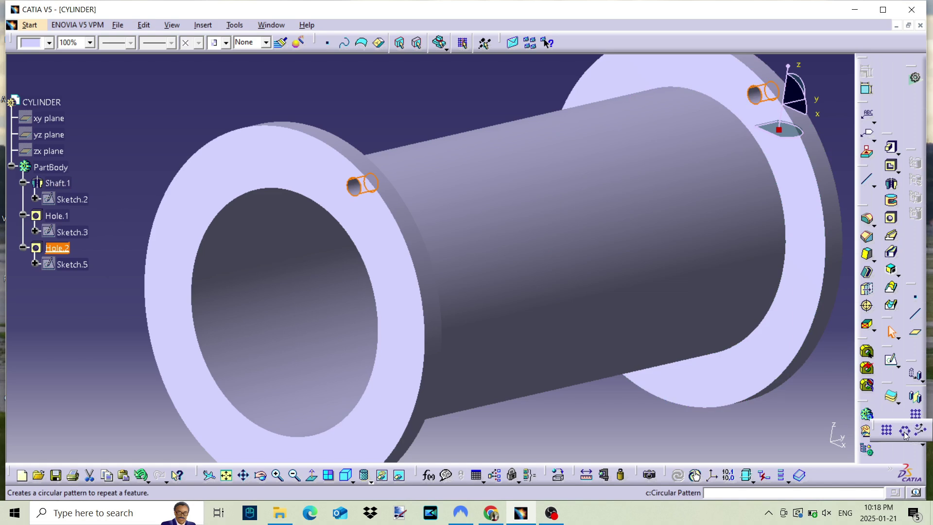
left_click(903, 430)
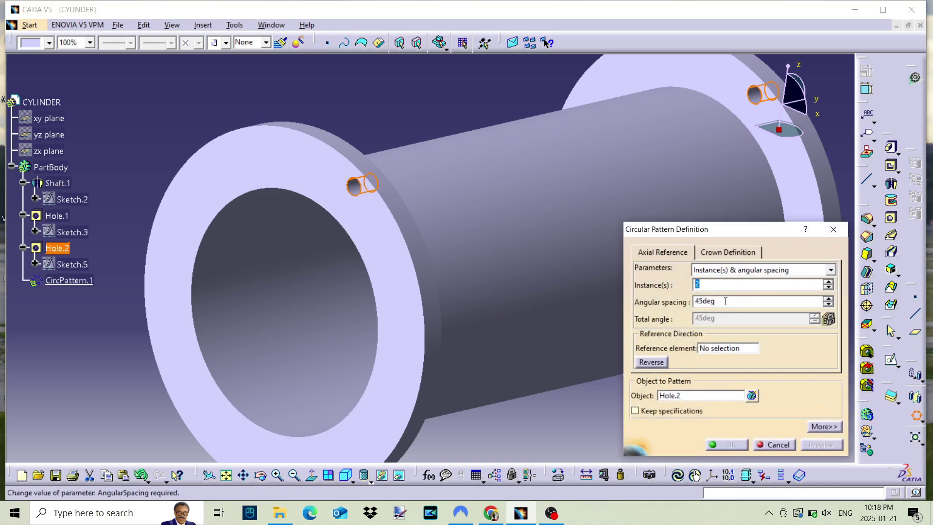
left_click(733, 271)
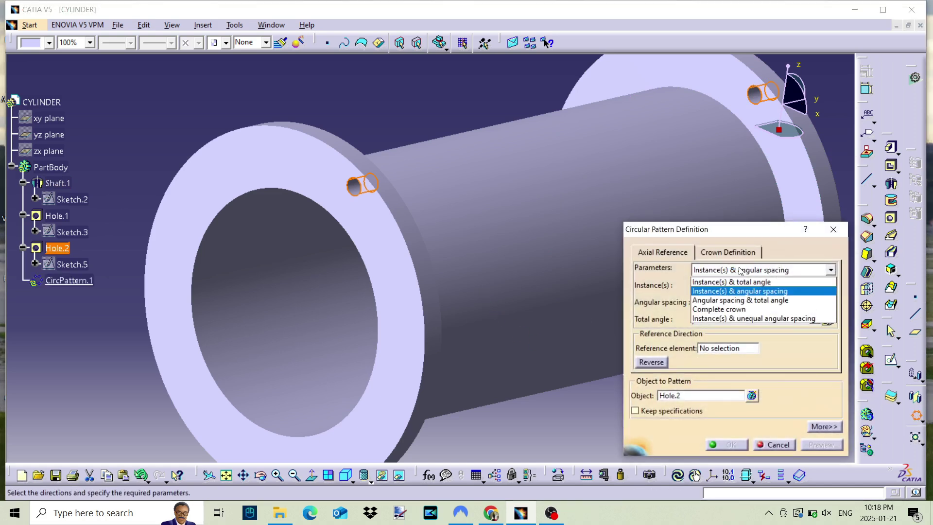
left_click(736, 311)
left_click_drag(705, 283, 691, 285)
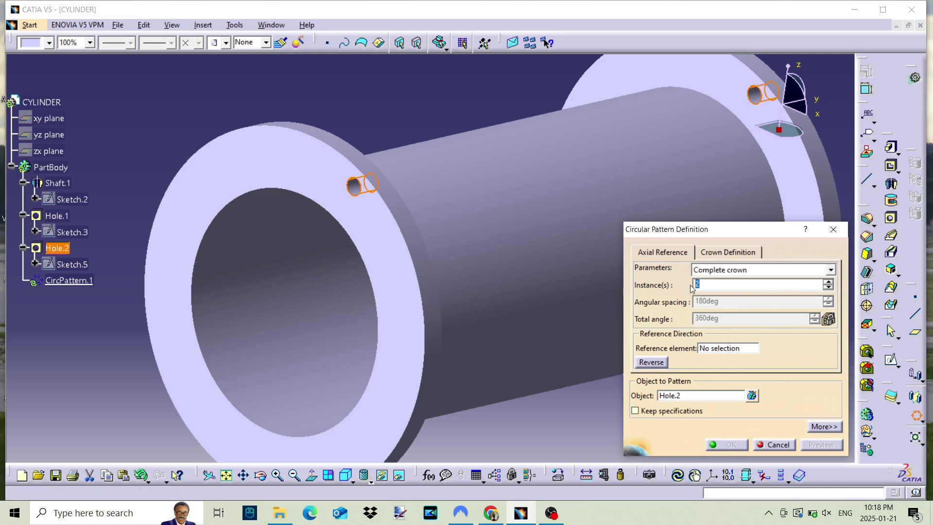
type("8")
Step: Use the bore's cylindrical face as the circular pattern's reference element and create the pattern
left_click(711, 396)
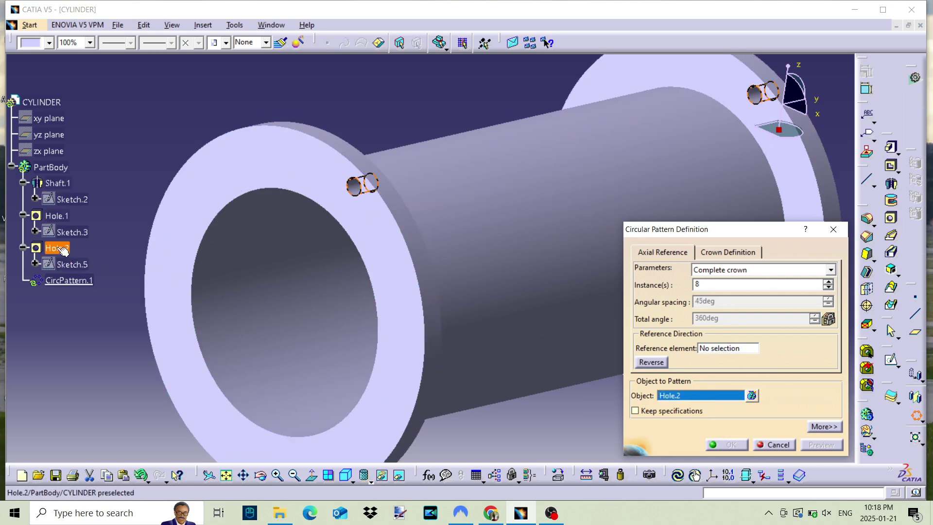
left_click(707, 346)
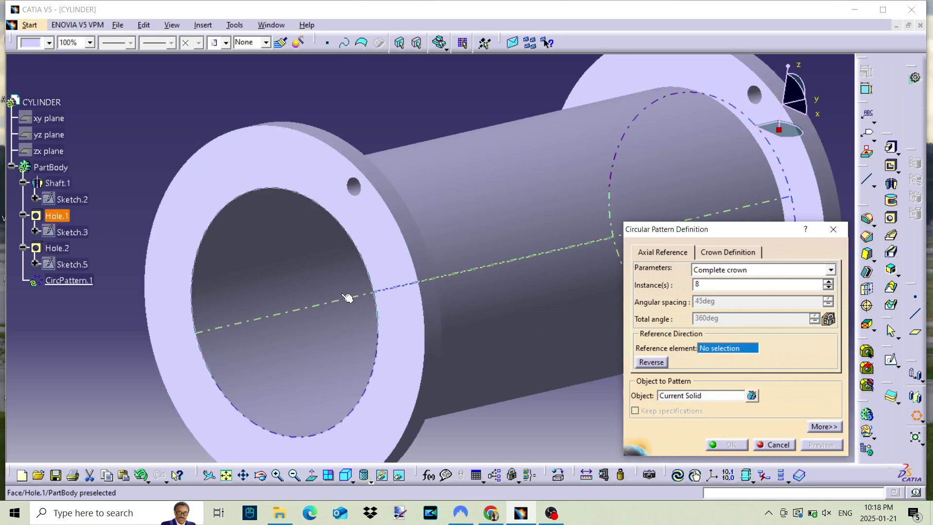
left_click(352, 288)
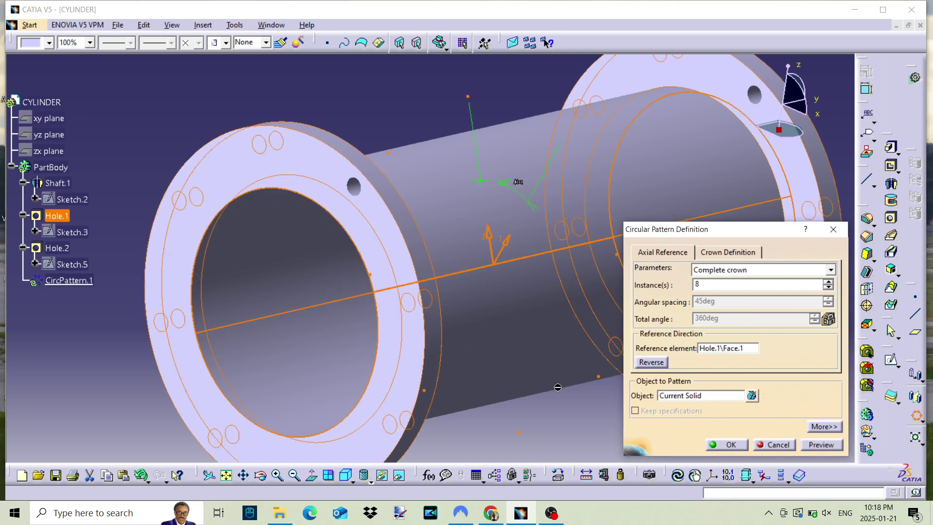
left_click(726, 444)
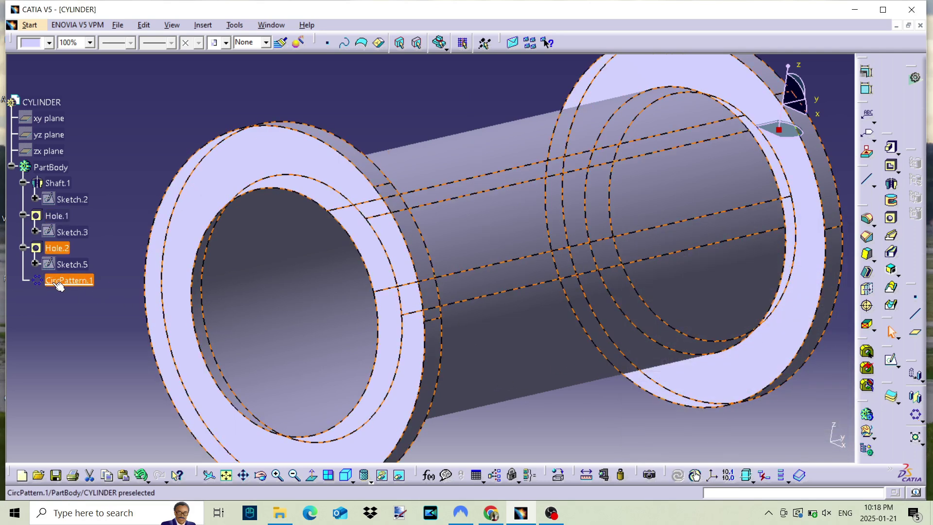
Step: Edit the circular pattern so that it repeats the 3 mm flange hole instead of the current solid
left_click(65, 280)
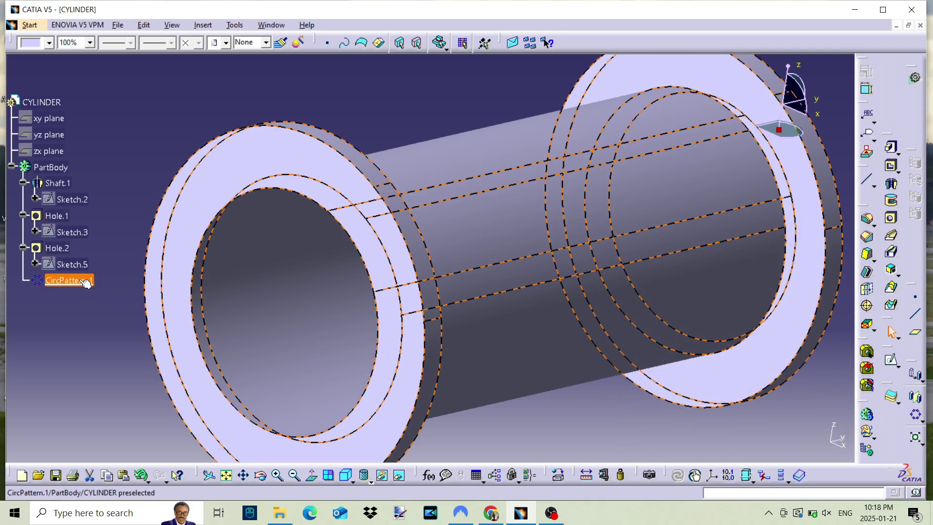
double_click(79, 281)
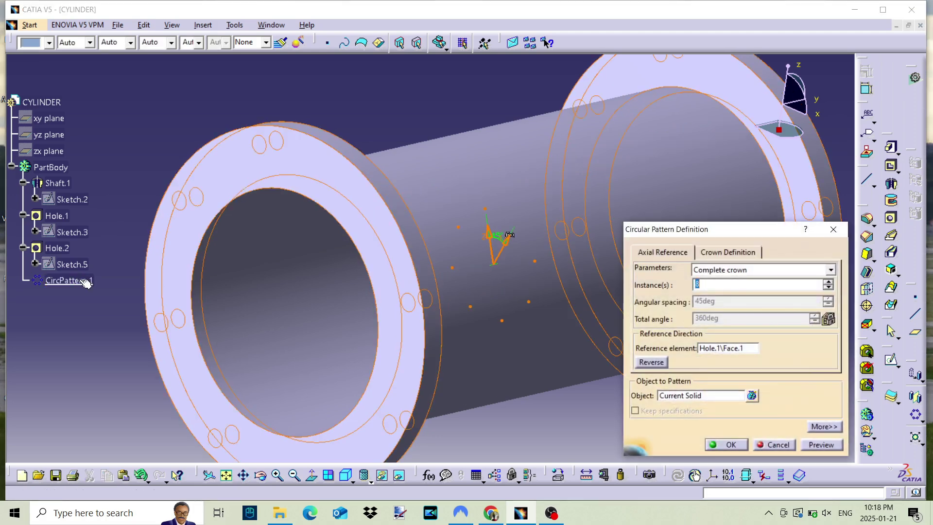
middle_click_drag(458, 272, 583, 301)
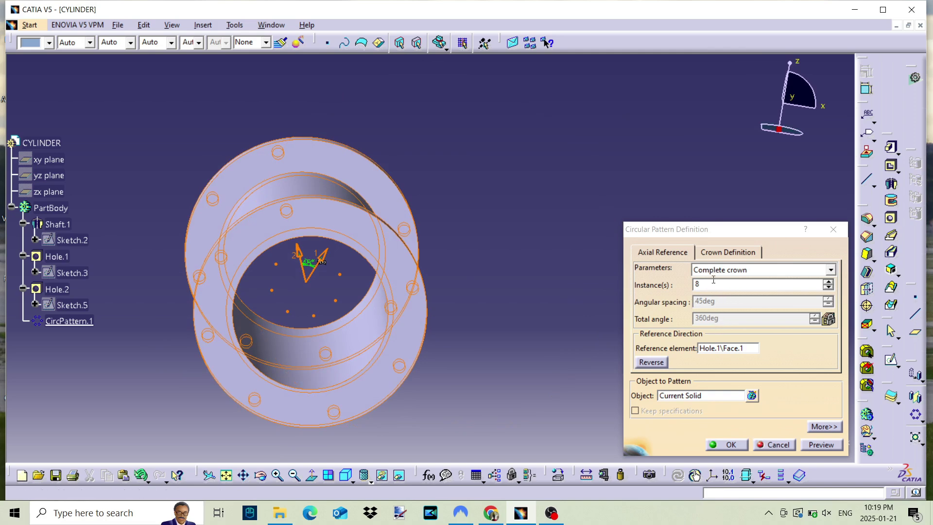
middle_click_drag(417, 312, 402, 290)
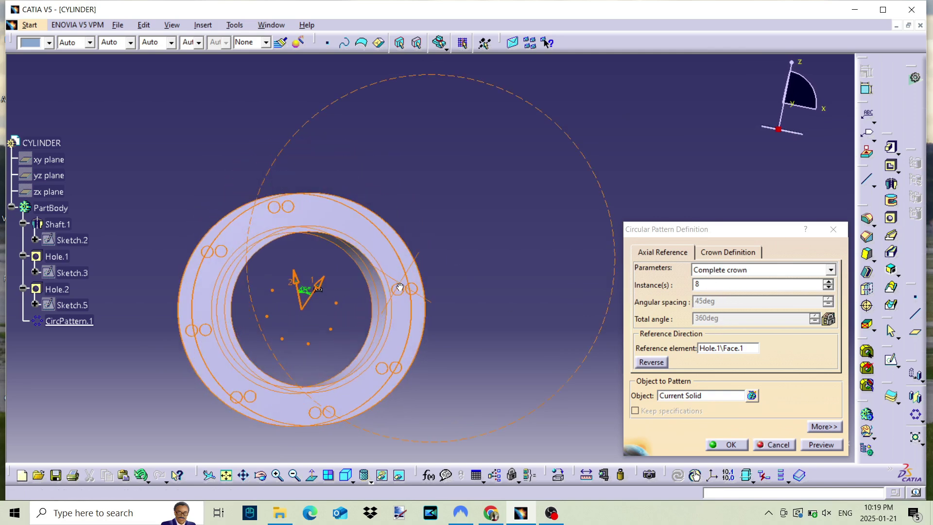
left_click(695, 395)
left_click(63, 291)
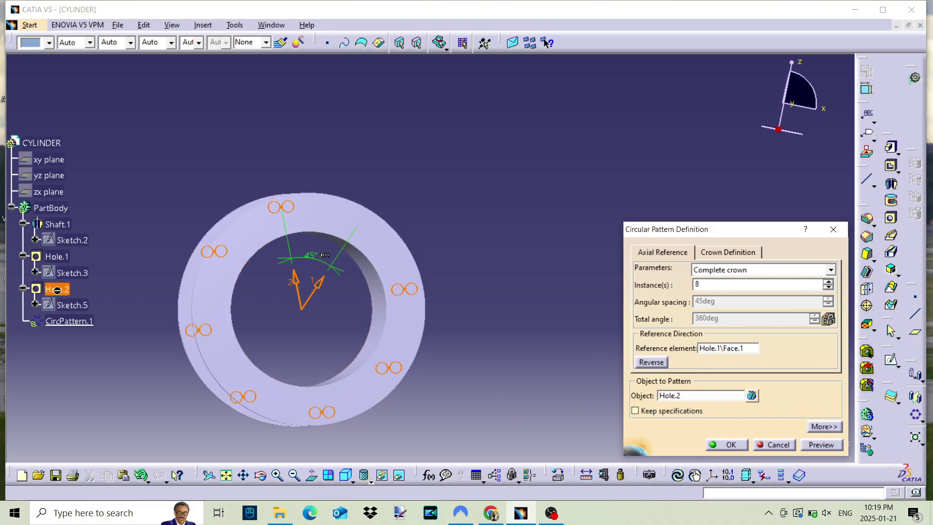
left_click(726, 443)
middle_click_drag(523, 286, 496, 334)
left_click(535, 272)
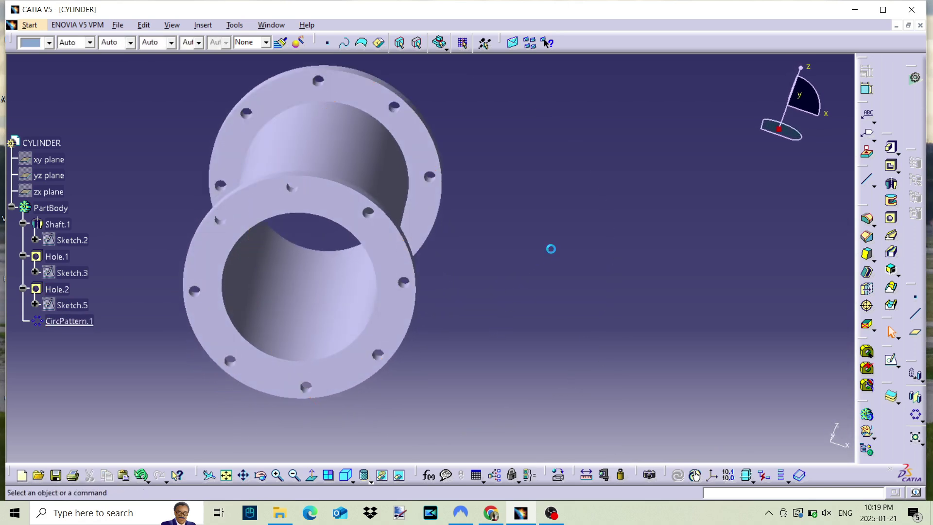
middle_click_drag(323, 273, 311, 249)
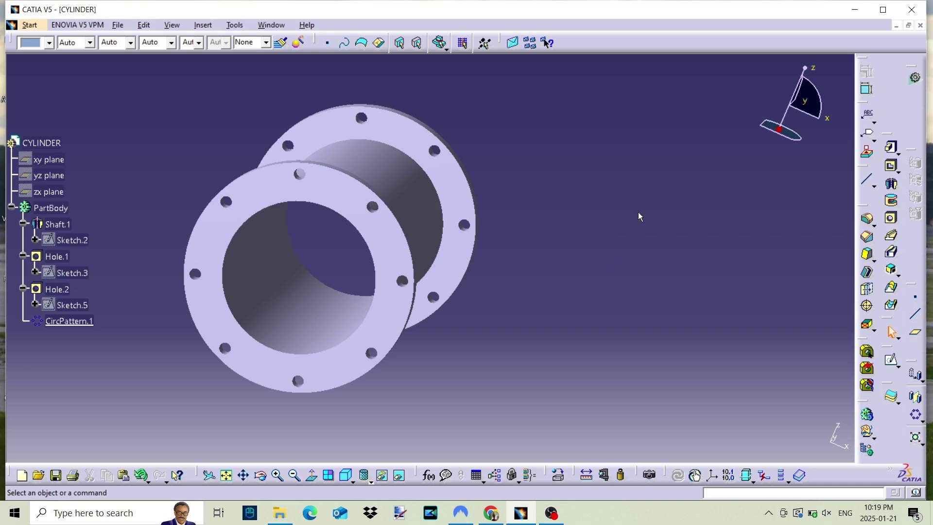
middle_click_drag(519, 238, 479, 325)
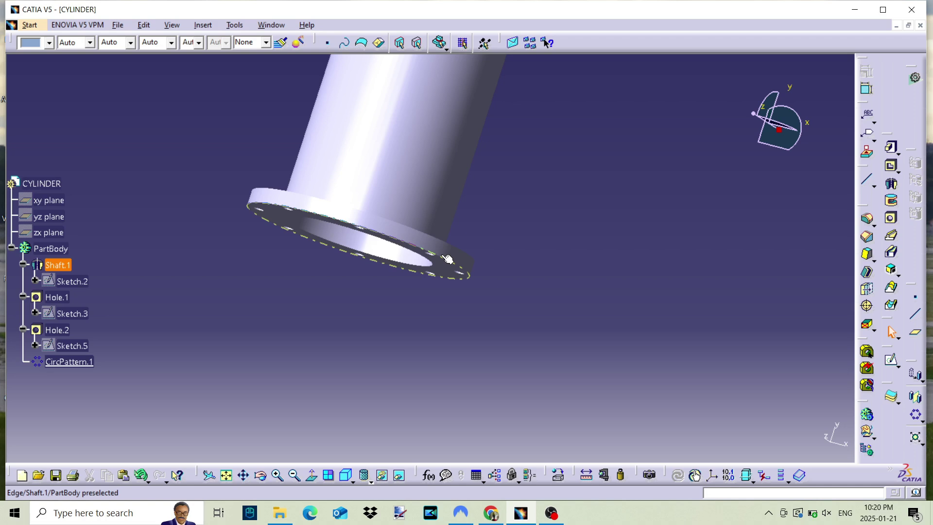
middle_click_drag(537, 248, 498, 416)
middle_click_drag(498, 295, 495, 341)
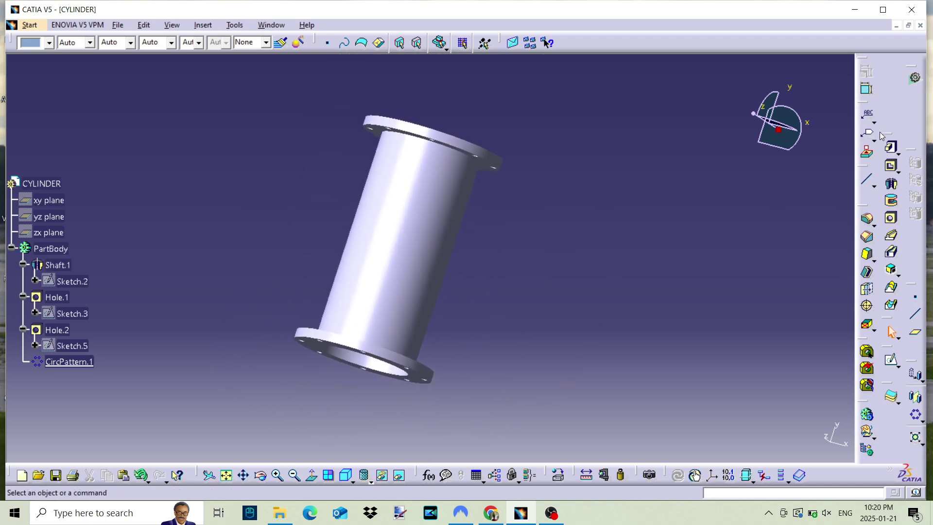
Step: Save the part as CYLINDER in the Beam Engine folder inside Steam Engines
left_click(116, 27)
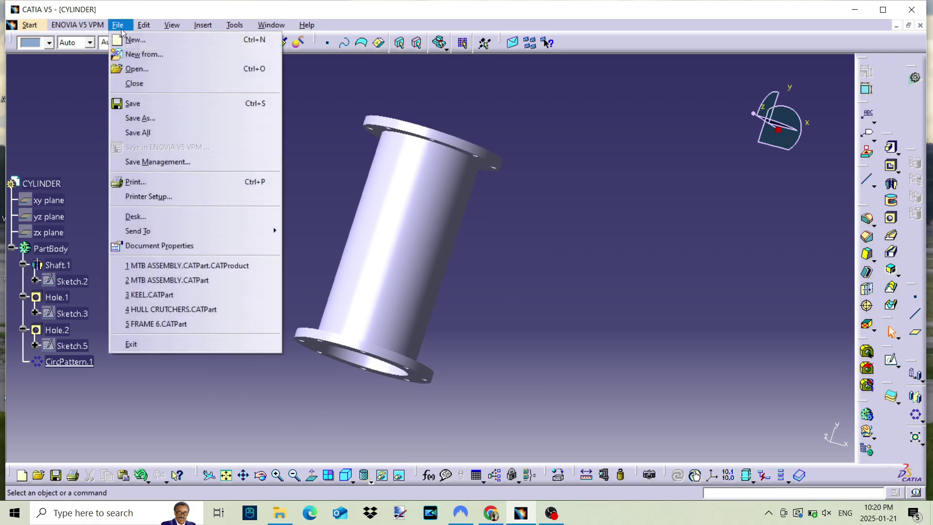
left_click(139, 118)
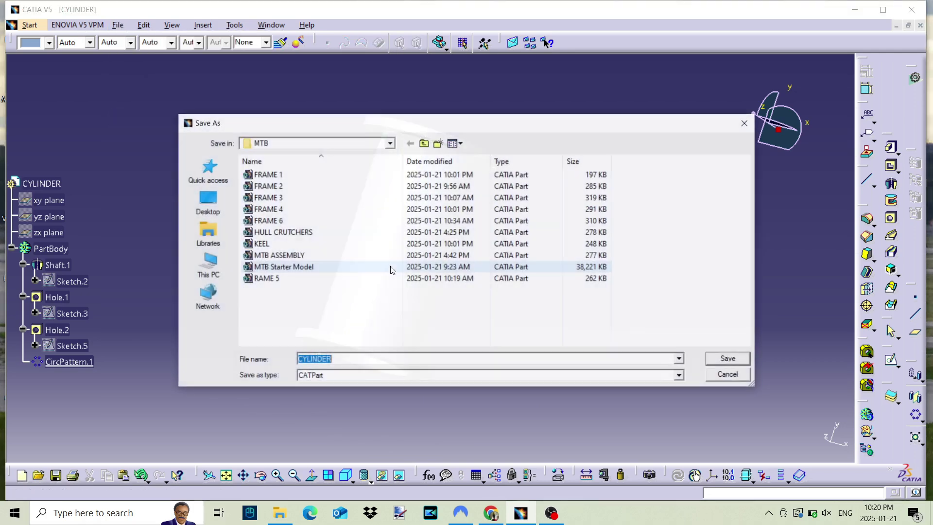
left_click(424, 144)
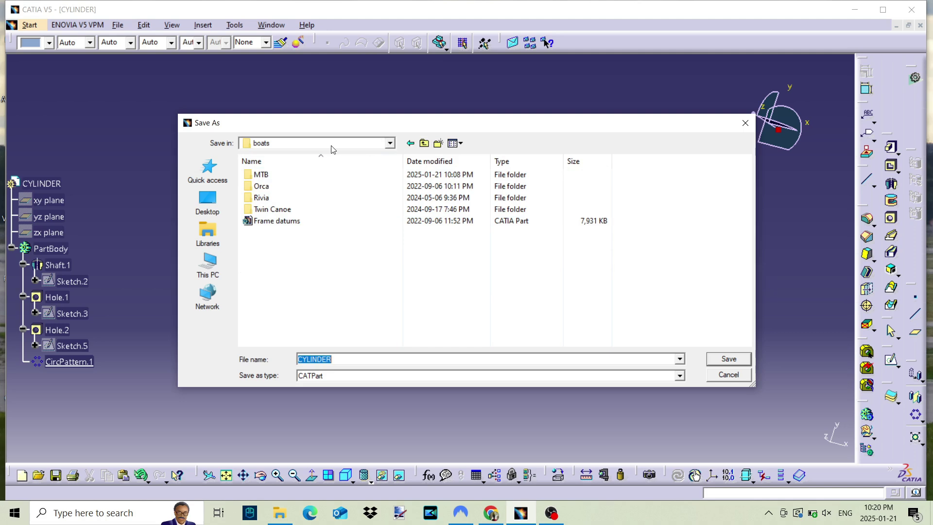
left_click(423, 146)
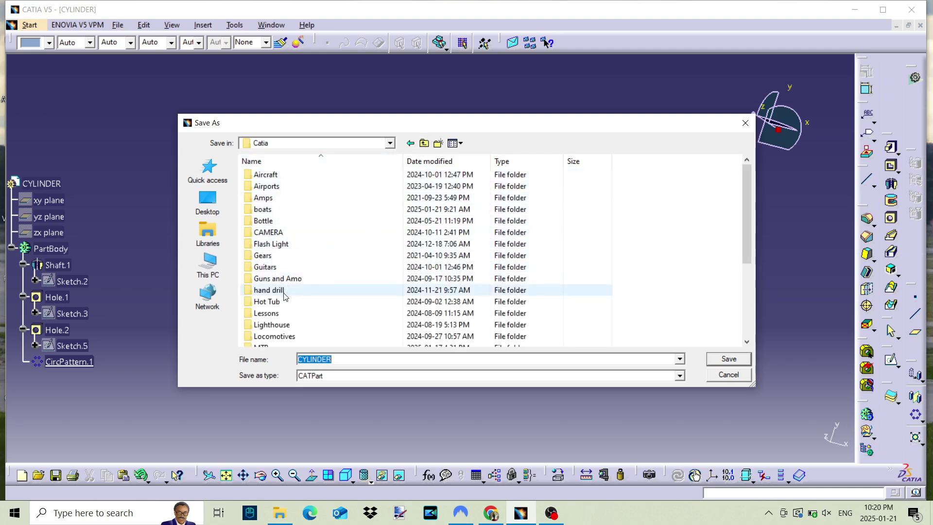
scroll(283, 315, "down", 2)
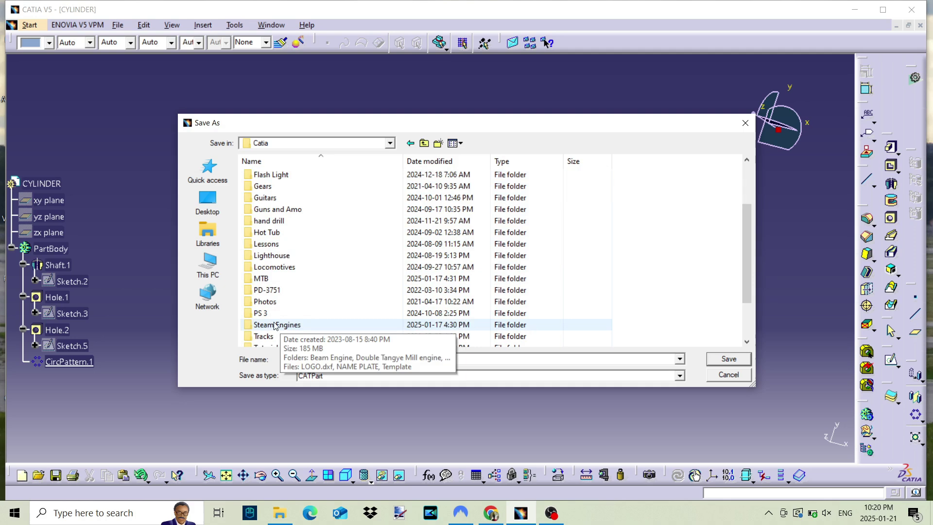
double_click(274, 325)
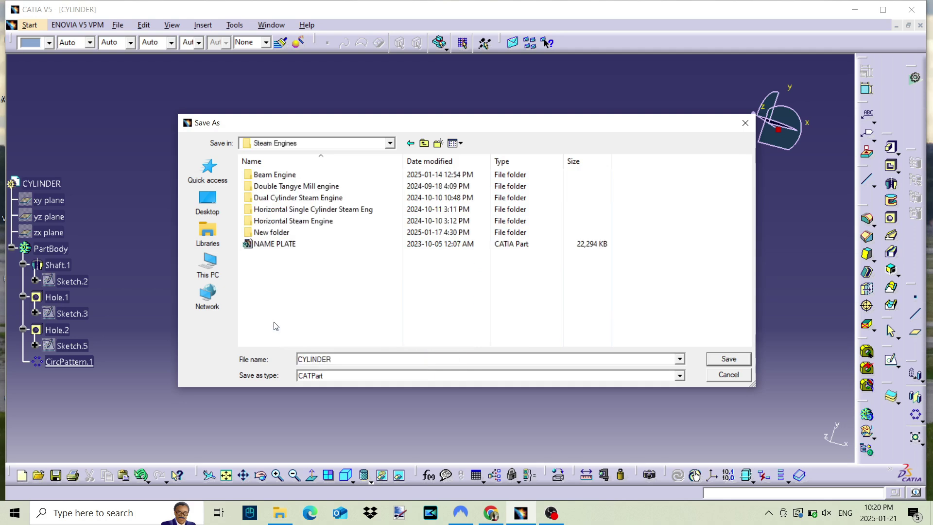
double_click(275, 174)
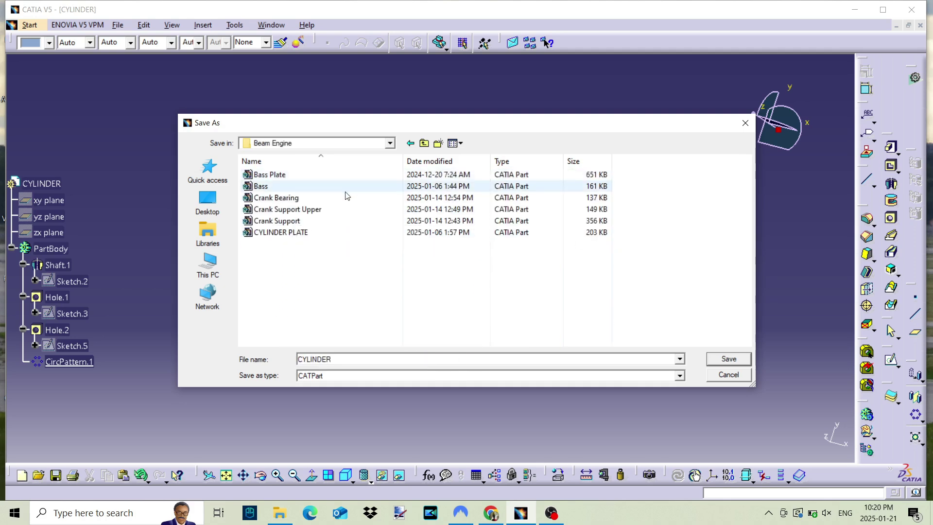
left_click(729, 360)
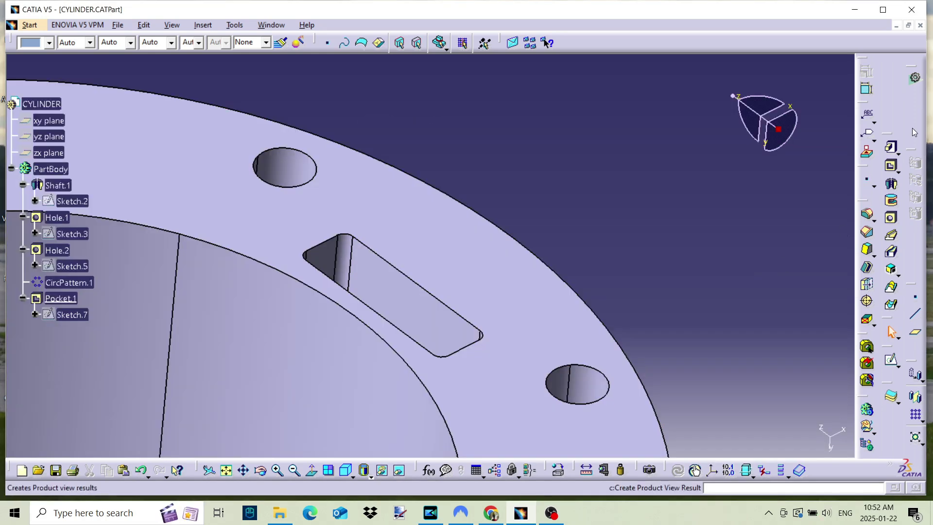
Step: Sketch a rectangle about 3.2 mm wide on the flange face, spanning the bore edge and the inner side of the rounded pocket
left_click(894, 362)
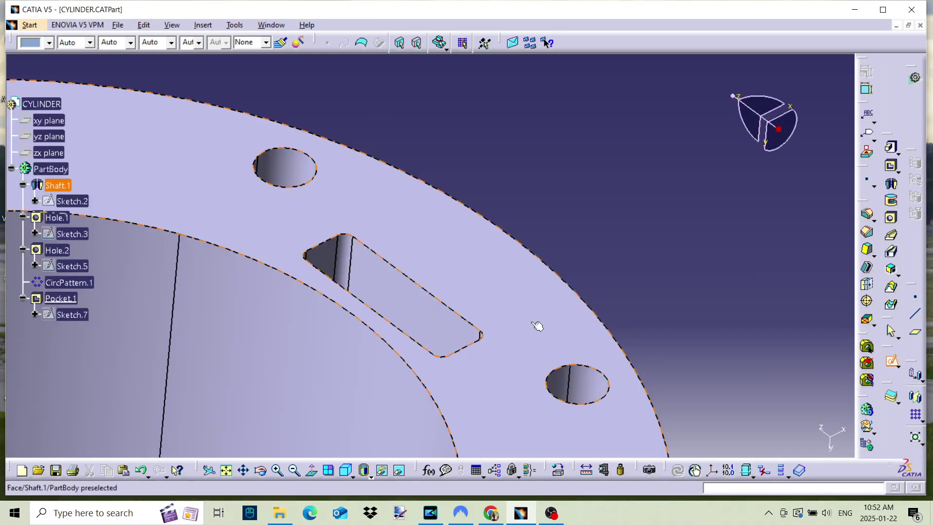
left_click(502, 303)
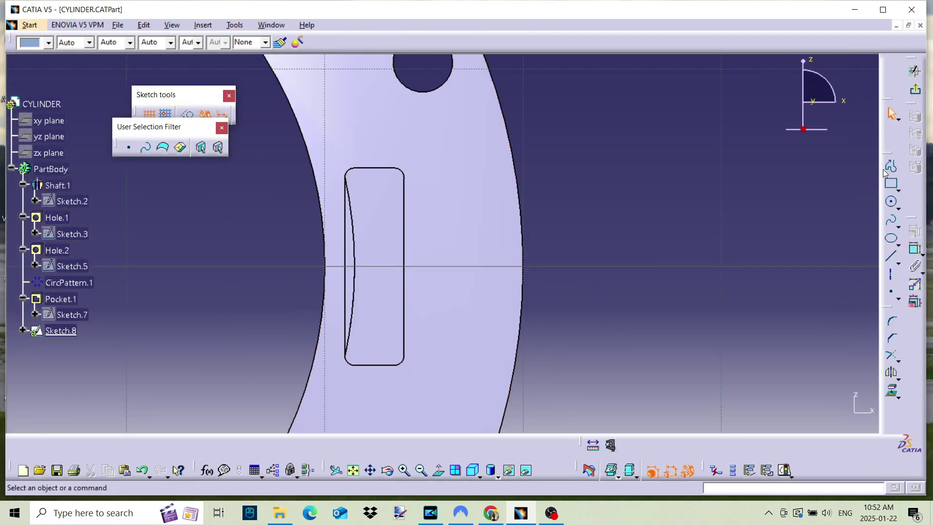
left_click(891, 184)
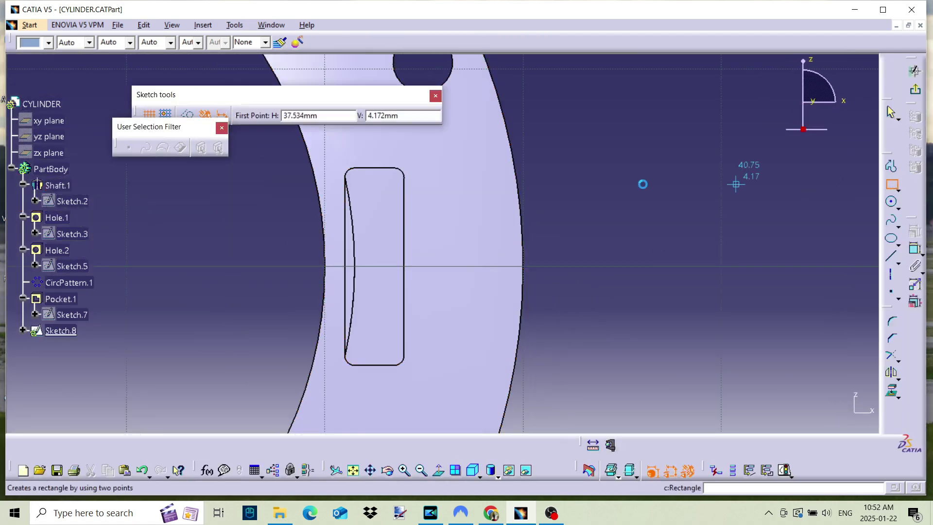
left_click(293, 166)
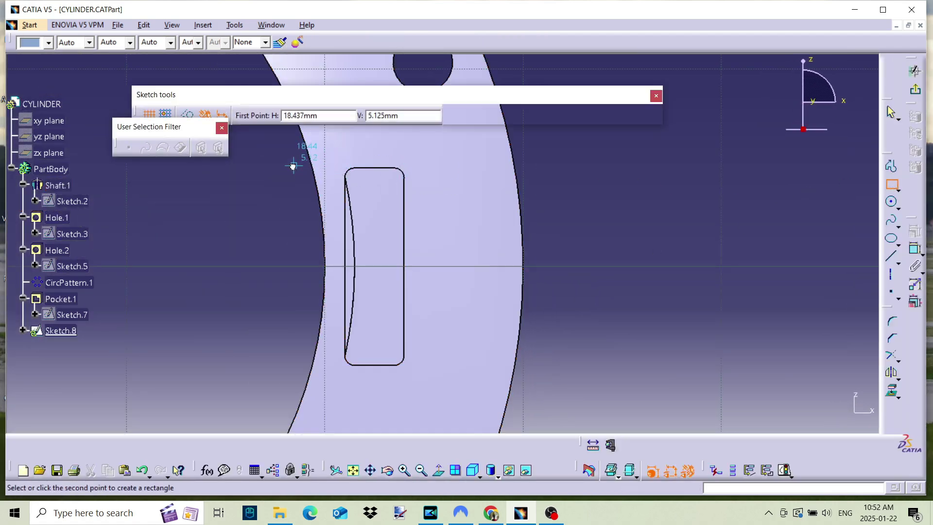
left_click(357, 376)
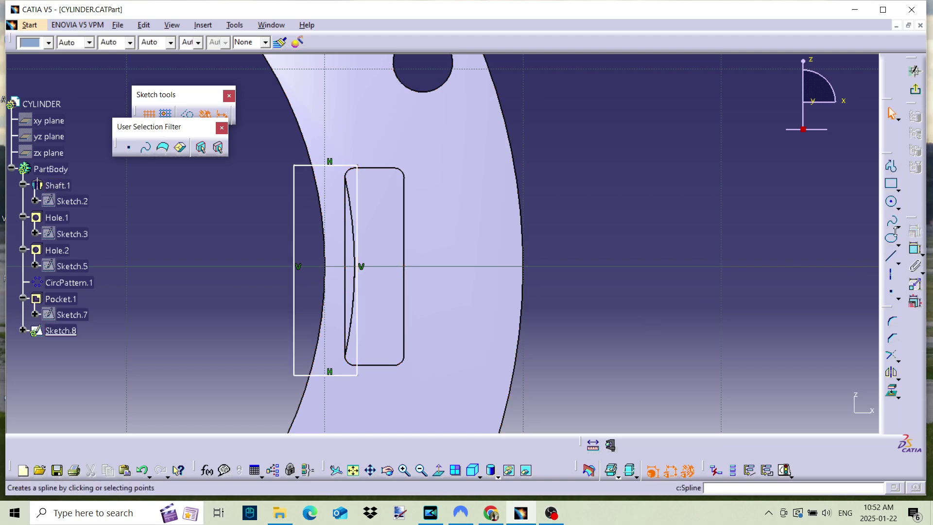
Step: Constrain the rectangle's upper and lower edges to be coincident with the matching short edges of the rounded pocket
left_click(916, 249)
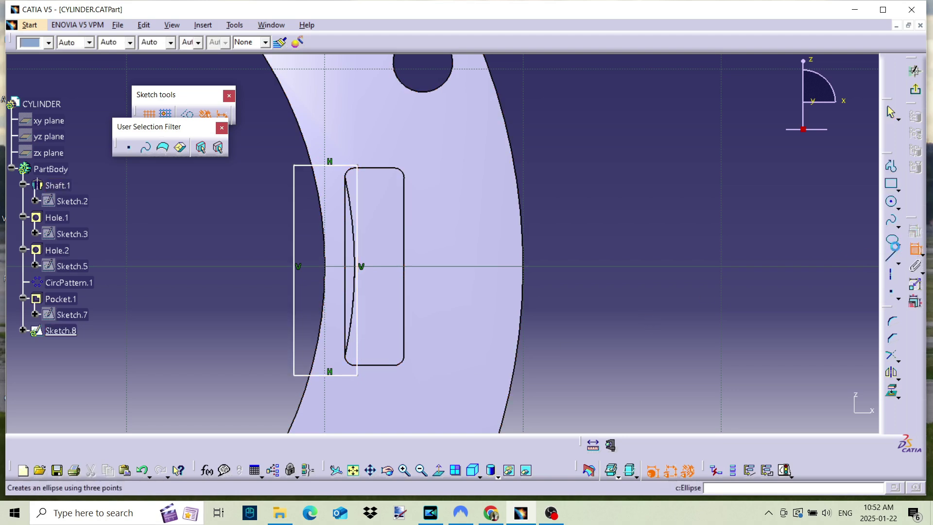
left_click(311, 166)
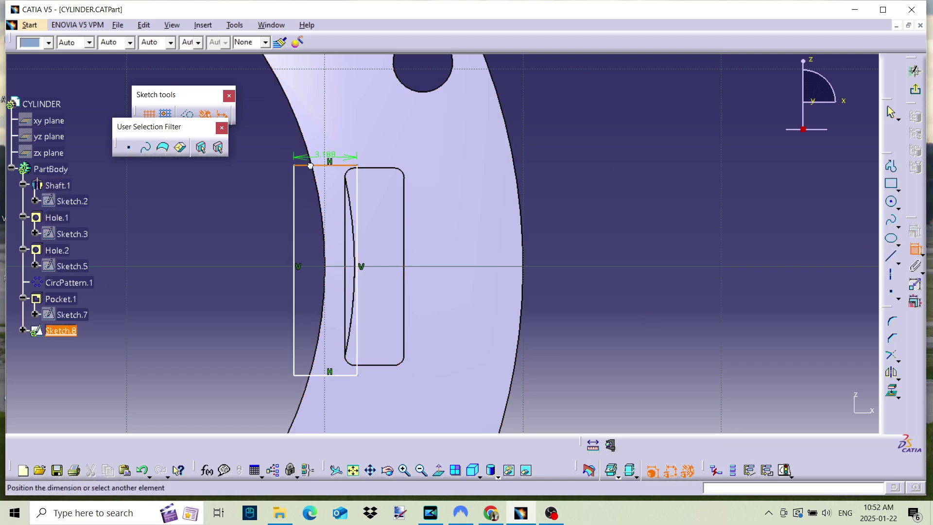
right_click(378, 167)
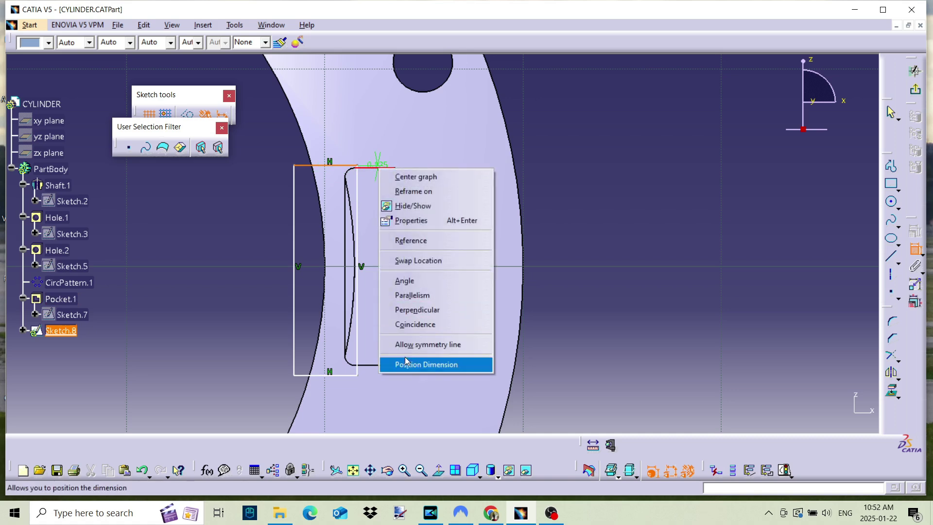
left_click(420, 325)
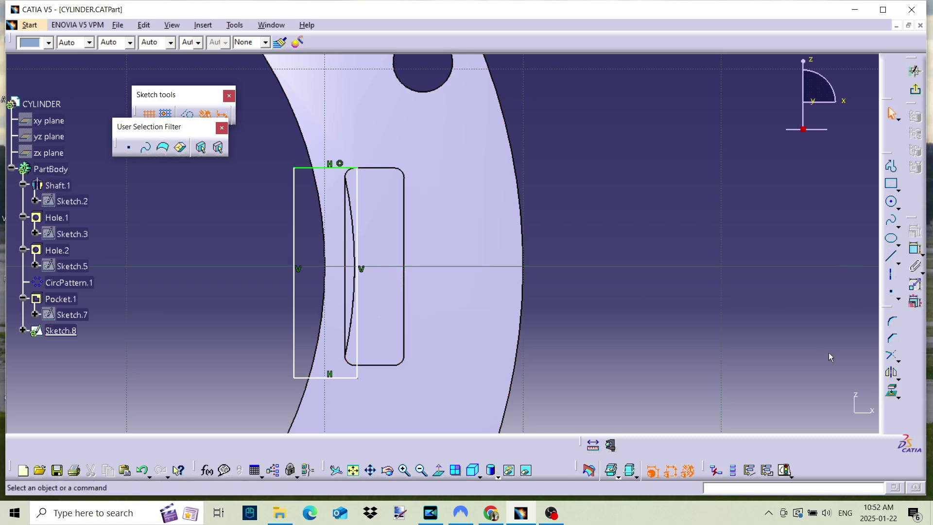
left_click(915, 252)
left_click(347, 378)
left_click(379, 368)
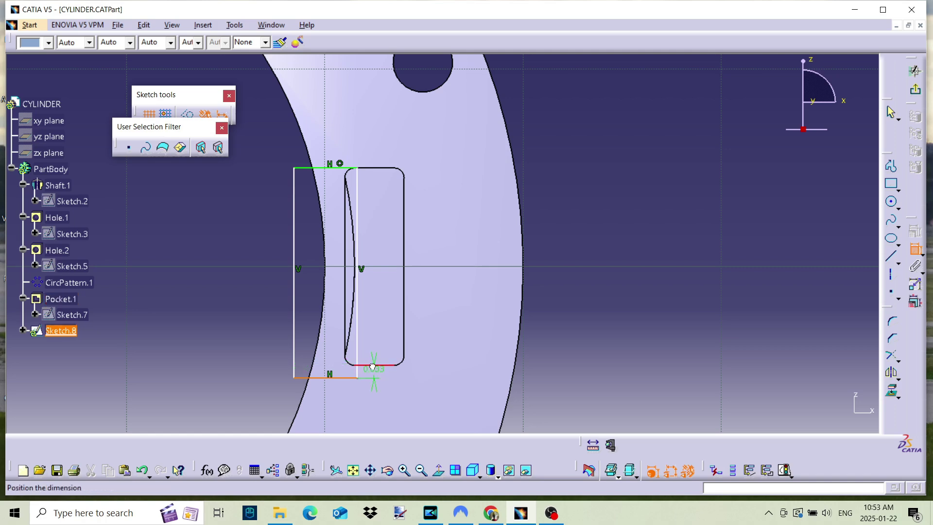
right_click(373, 371)
left_click(418, 321)
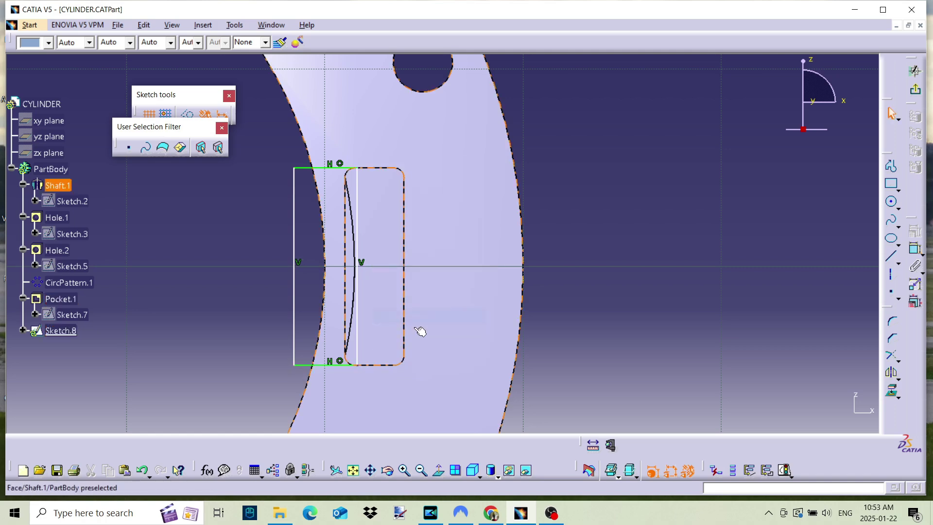
Step: Finish the rectangle sketch and cut it into the flange as a 3 mm deep pocket
mouse_move(389, 346)
middle_mouse_down()
mouse_move(331, 342)
mouse_move(385, 337)
mouse_move(381, 329)
middle_mouse_up()
middle_click_drag(424, 226, 405, 413)
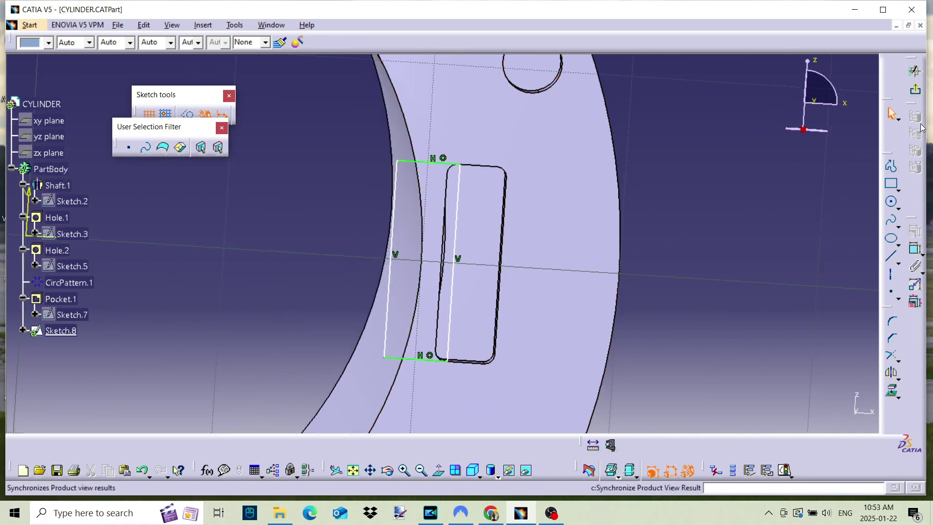
left_click(915, 71)
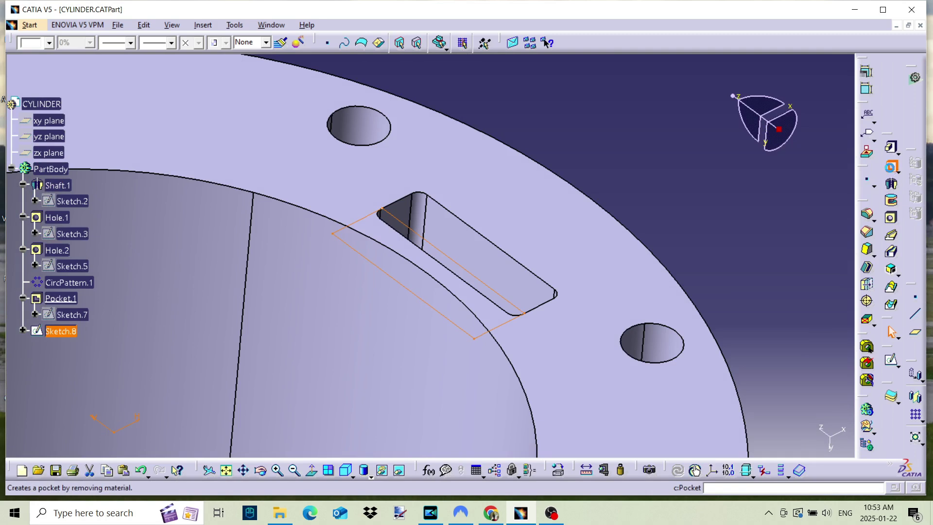
left_click(868, 232)
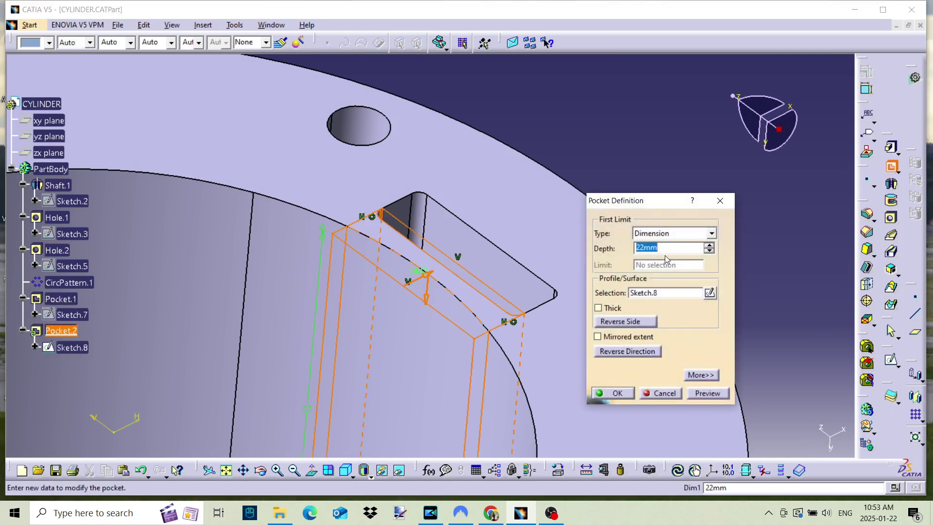
type("3")
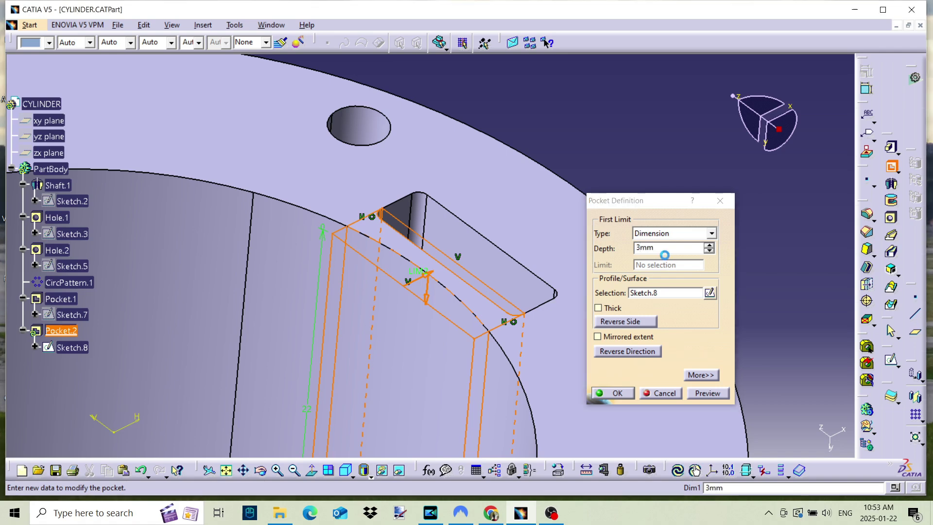
key("Return")
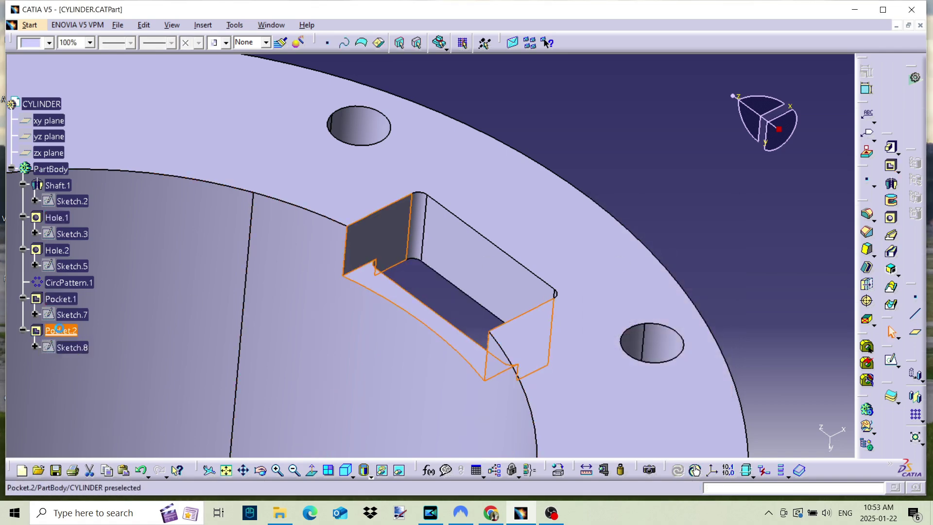
Step: Change the depth of the new rectangular pocket to 2 mm
double_click(59, 330)
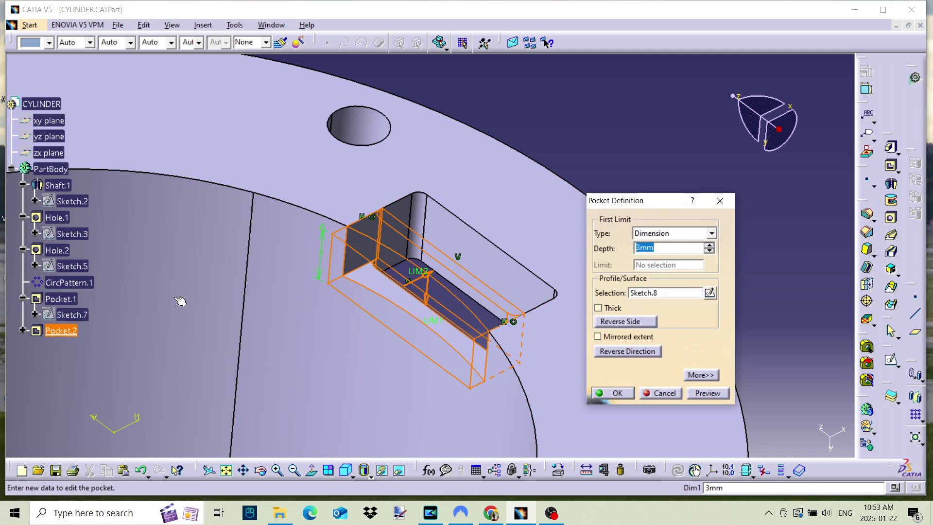
type("2")
key("Return")
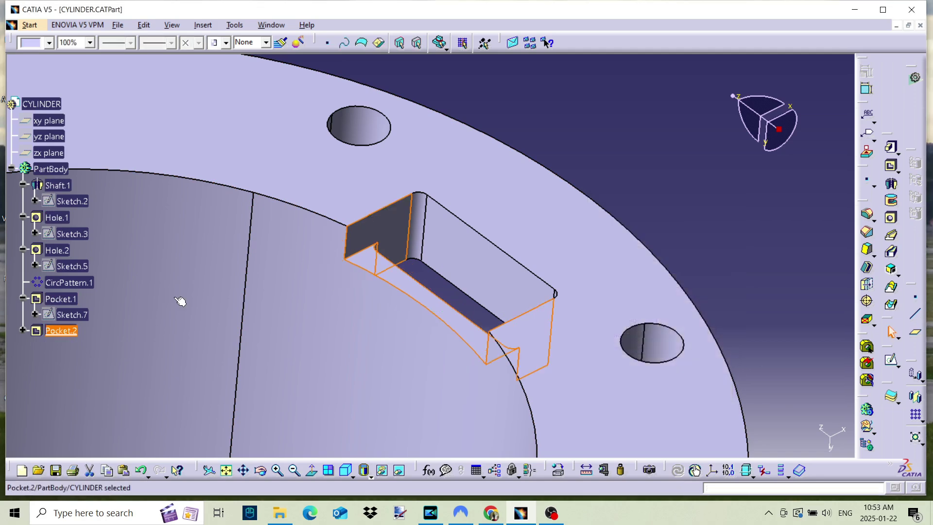
Step: Fillet the two short floor edges at the ends of the 2 mm deep notch with a 0.5 mm radius
middle_click_drag(450, 258, 477, 308)
left_click(639, 238)
scroll(425, 271, "up", 1)
middle_click_drag(425, 270, 556, 209)
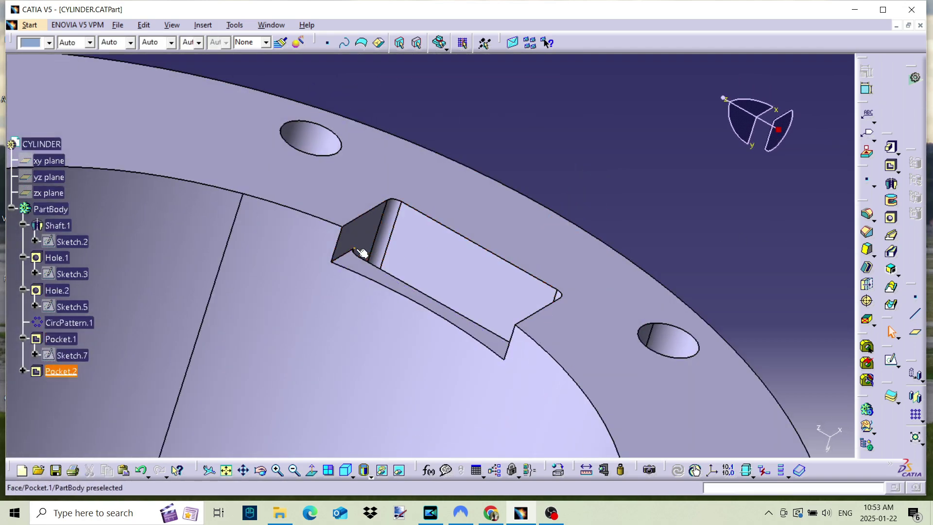
left_click(344, 260)
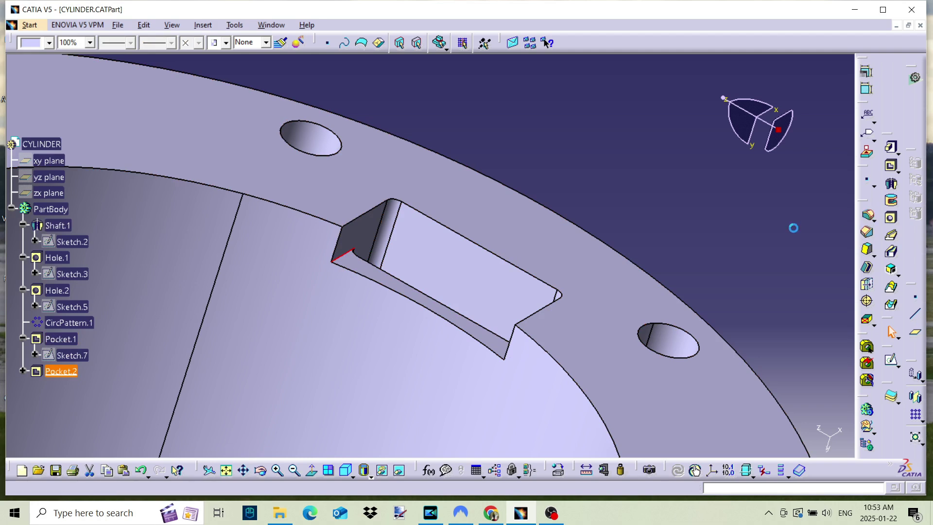
left_click(868, 216)
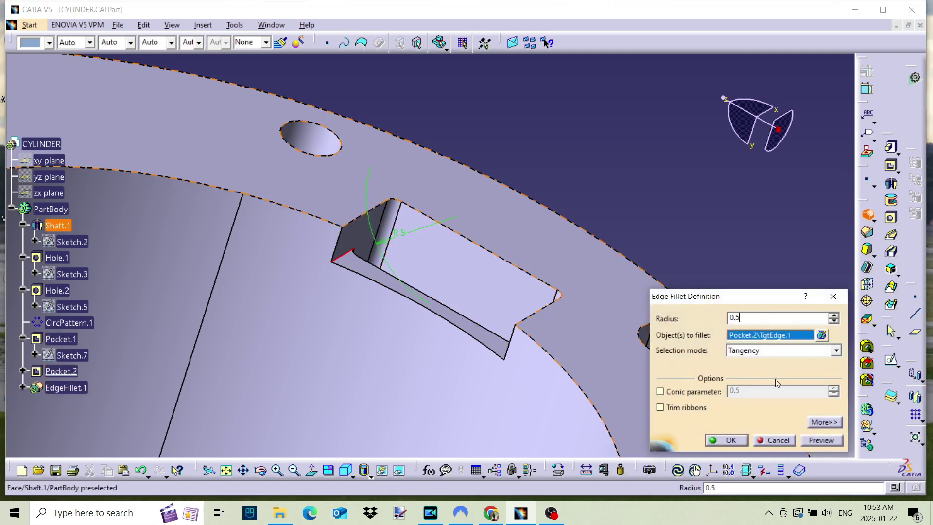
left_click(815, 440)
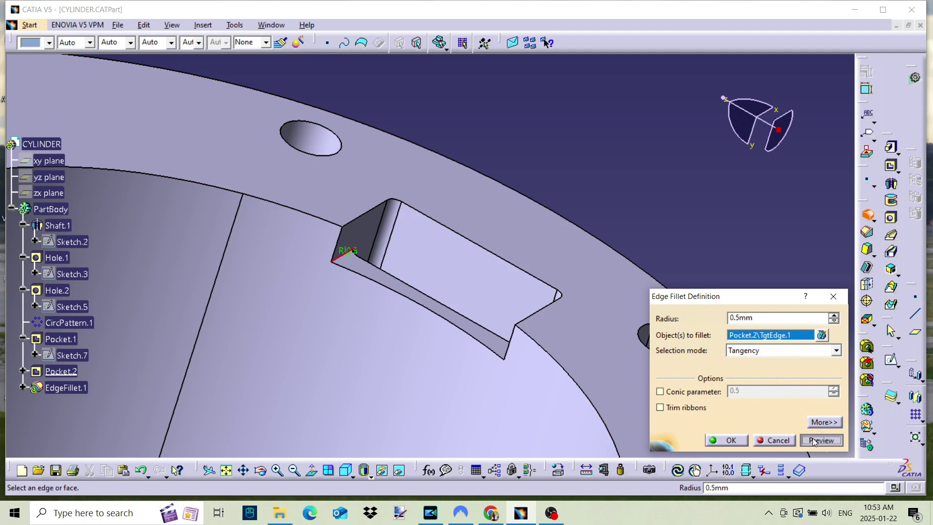
middle_click_drag(581, 381, 520, 285)
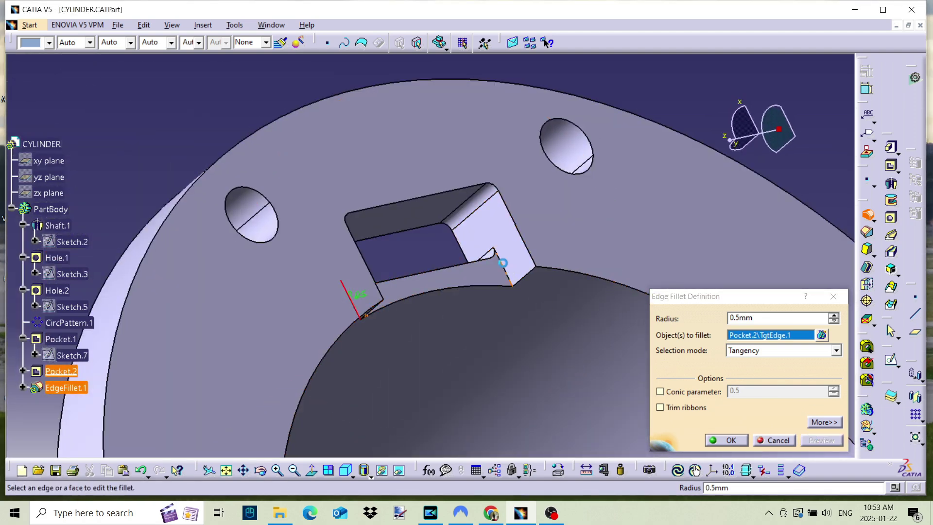
left_click(500, 260)
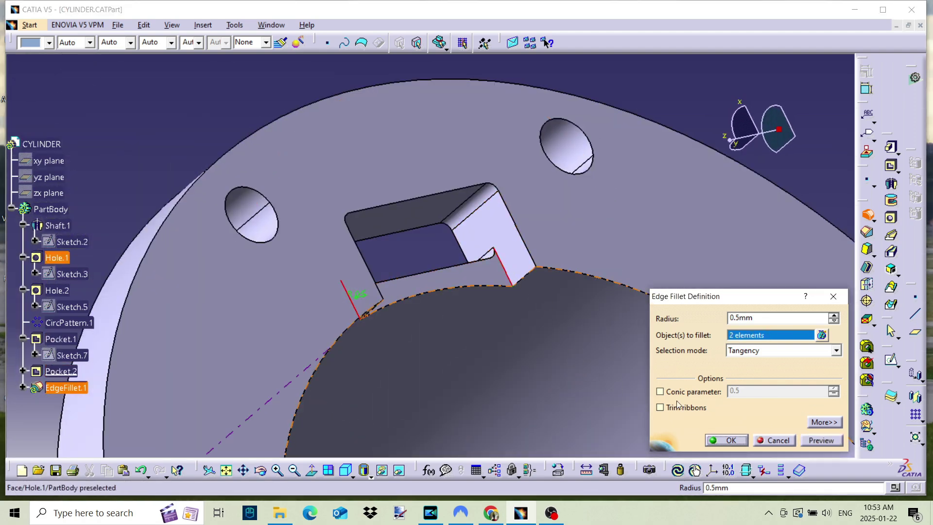
left_click(728, 441)
Step: Examine the filleted notch corners, the port pocket and the flange from several angles
middle_click_drag(523, 319, 587, 254)
middle_click_drag(339, 369, 251, 303)
middle_click_drag(323, 301, 351, 184)
middle_click_drag(307, 238, 719, 241)
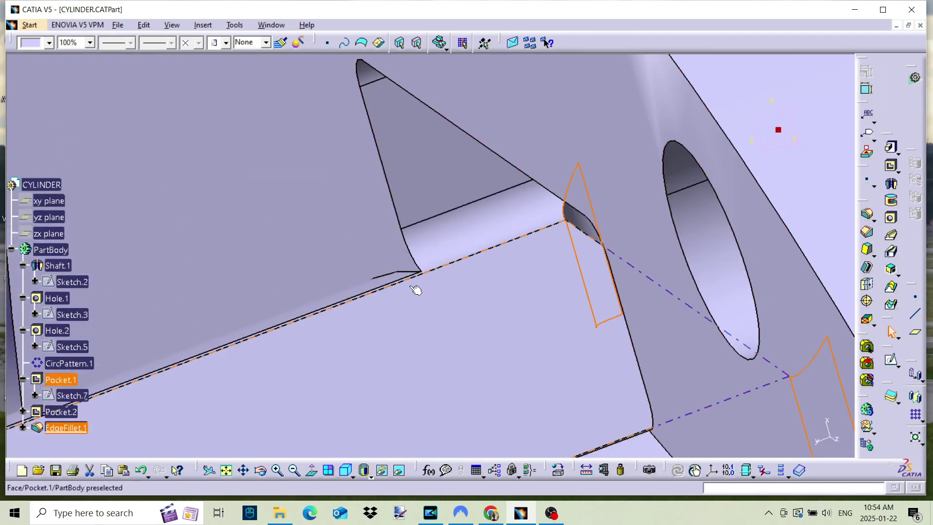
middle_click_drag(440, 269, 527, 256)
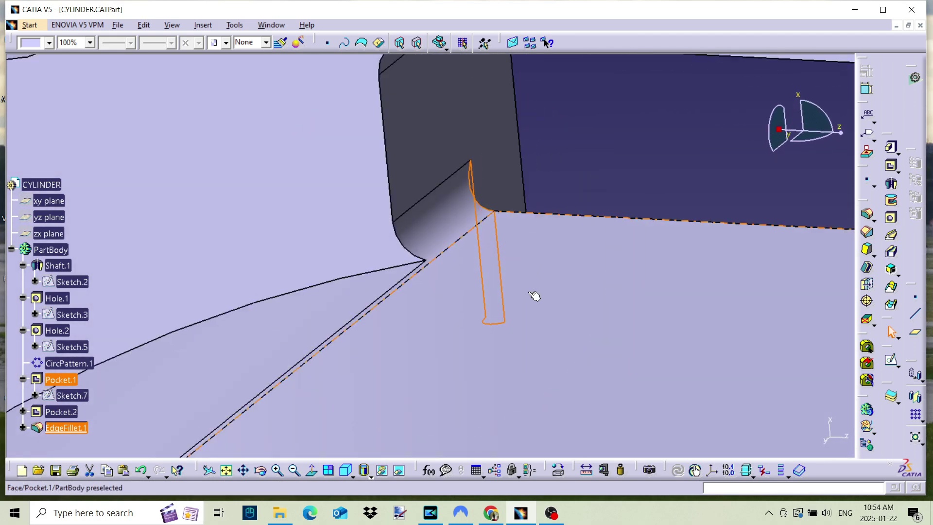
middle_click_drag(610, 186, 566, 296)
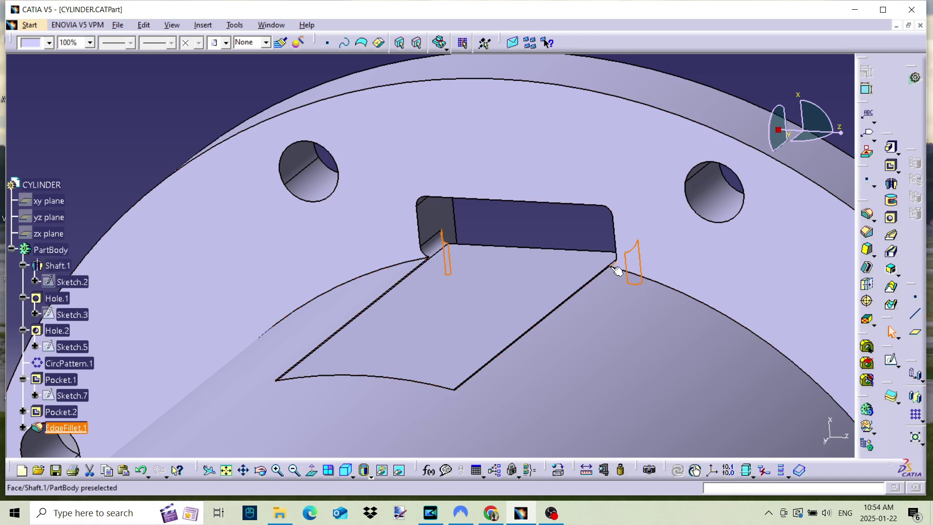
left_click(544, 216)
middle_click_drag(544, 217, 275, 223)
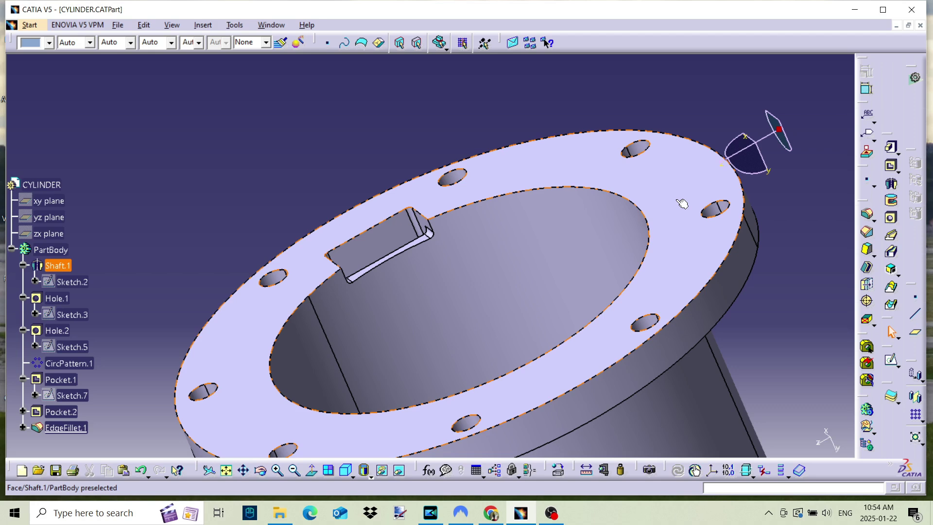
middle_click_drag(430, 259, 525, 273)
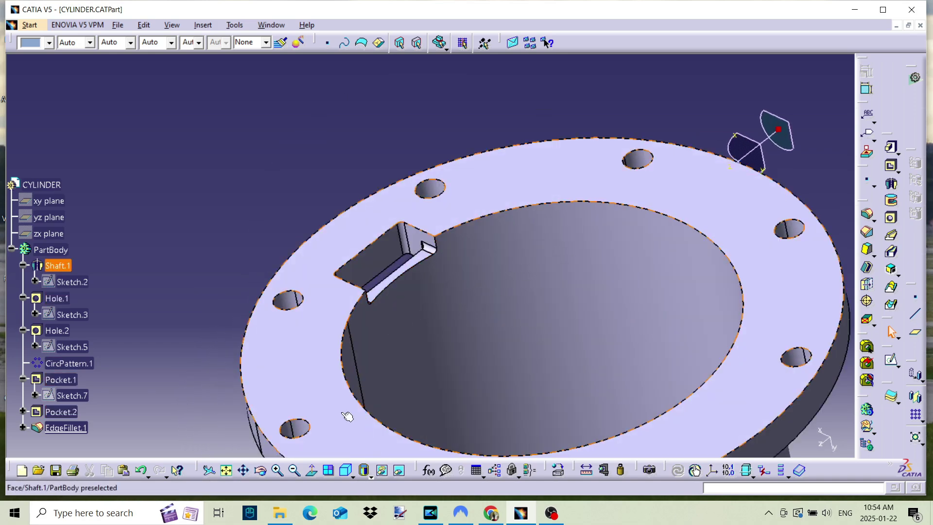
middle_click_drag(450, 318, 340, 292)
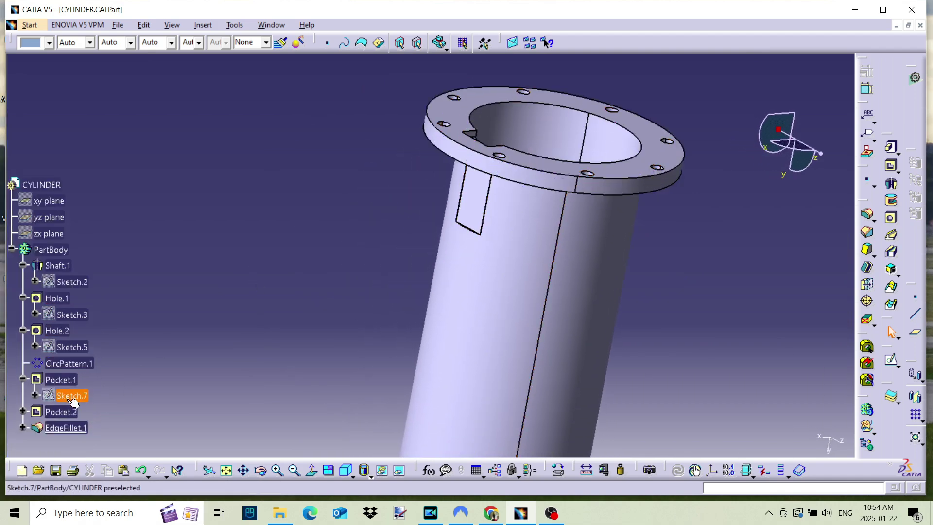
Step: Copy the rounded port pocket's sketch, Sketch.7, and paste it into PartBody
left_click(70, 395)
right_click(71, 395)
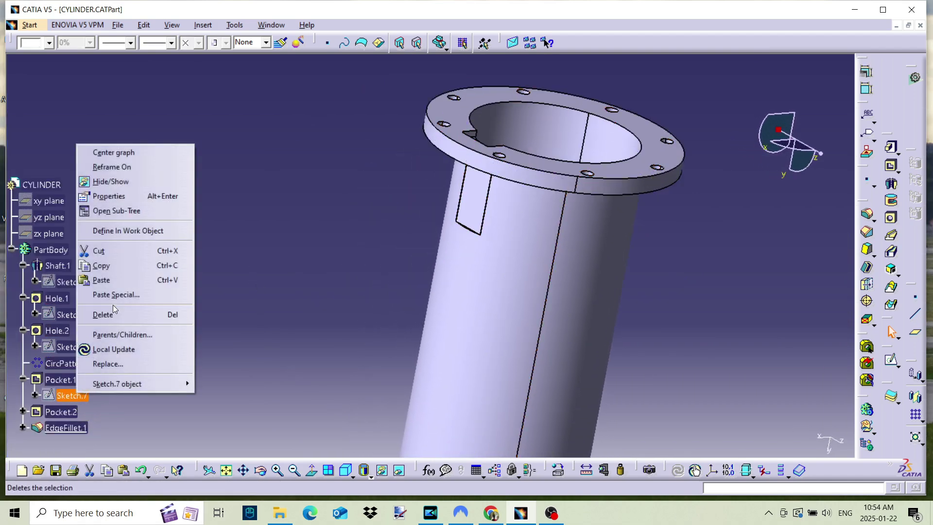
left_click(108, 270)
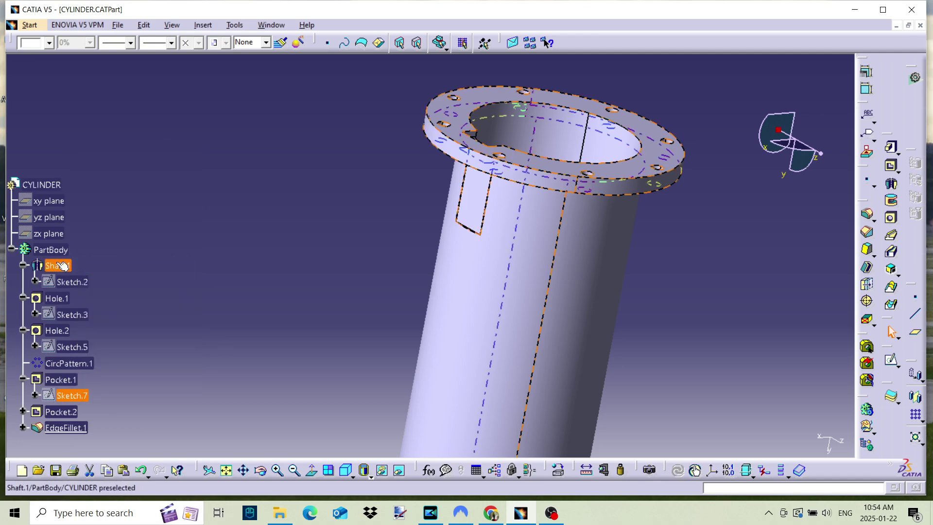
right_click(47, 250)
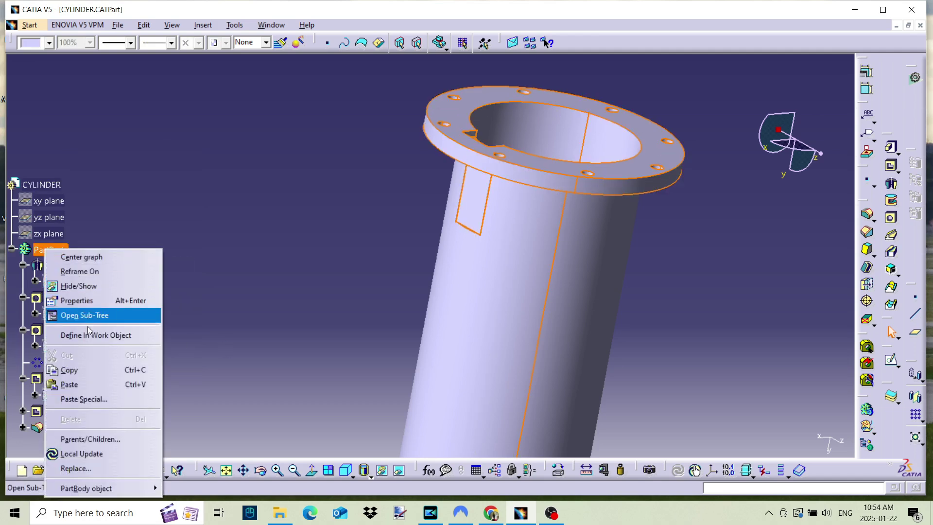
left_click(85, 385)
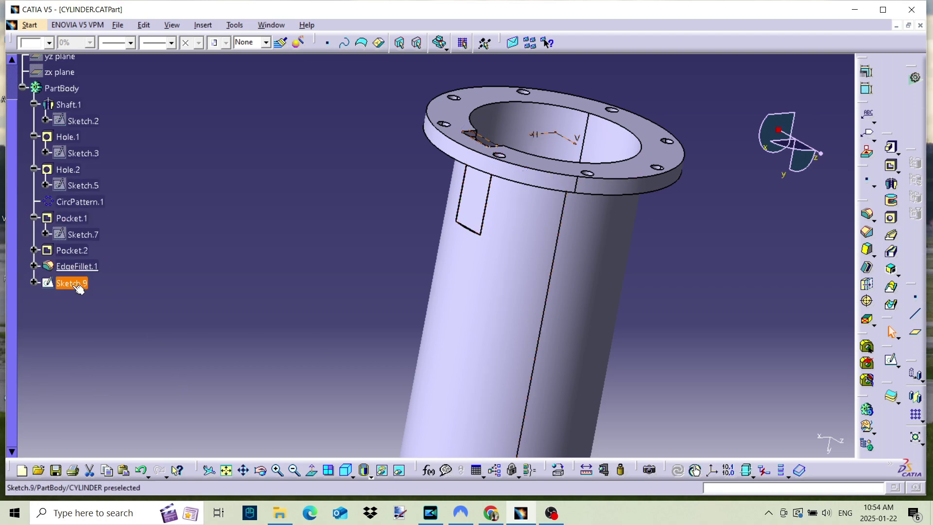
Step: Change the pasted sketch's support to the outer face of the opposite flange, keeping the Sliding positioning type
middle_click_drag(545, 319, 440, 320)
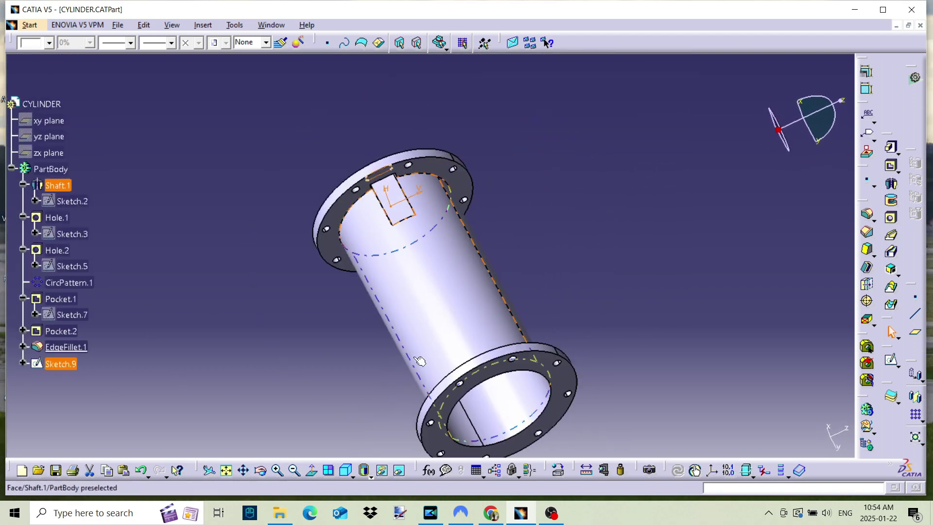
right_click(61, 366)
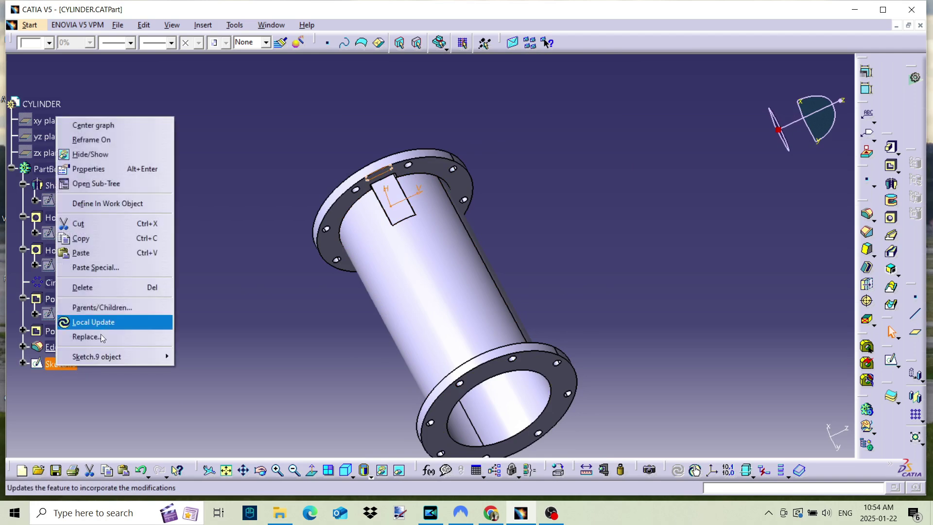
mouse_move(102, 357)
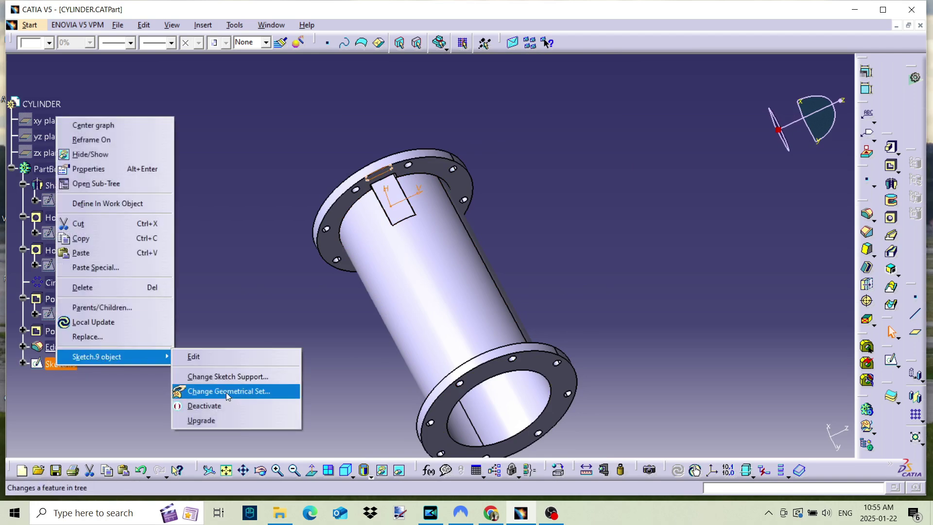
left_click(226, 377)
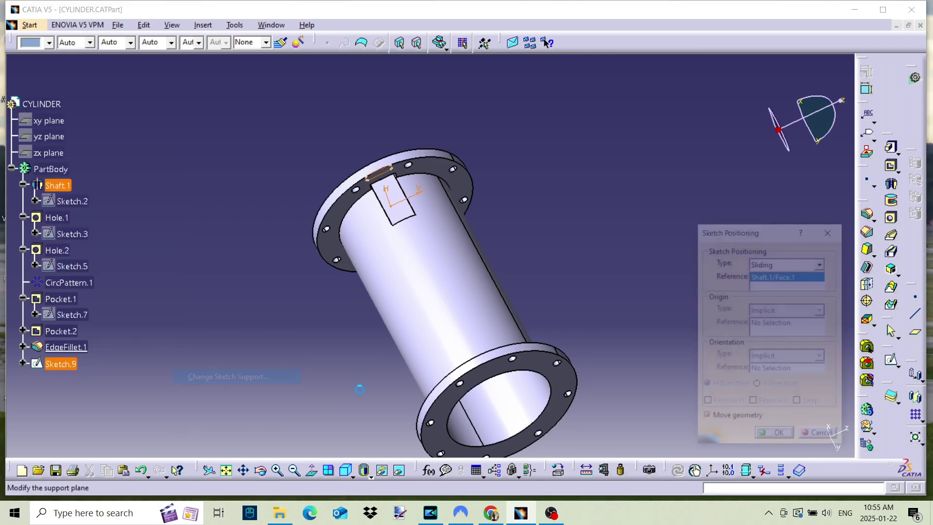
left_click(500, 374)
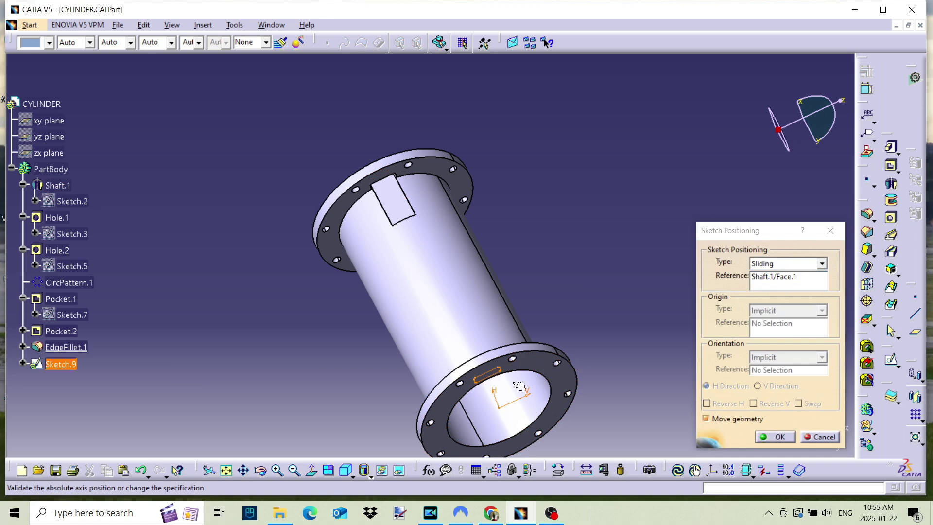
left_click(777, 437)
left_click(777, 437)
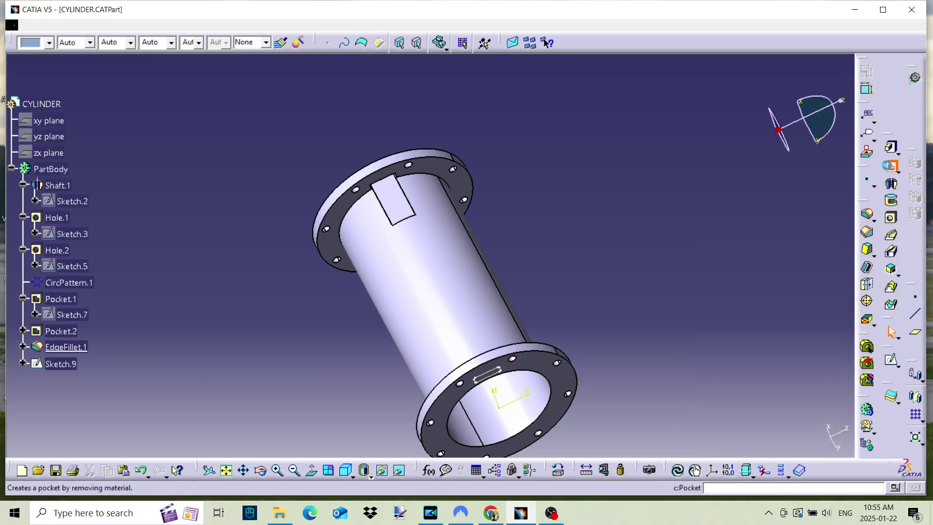
Step: Cut a pocket from the pasted rounded-slot profile, Sketch.9, with a depth of 56+4 mm
left_click(890, 167)
left_click(493, 372)
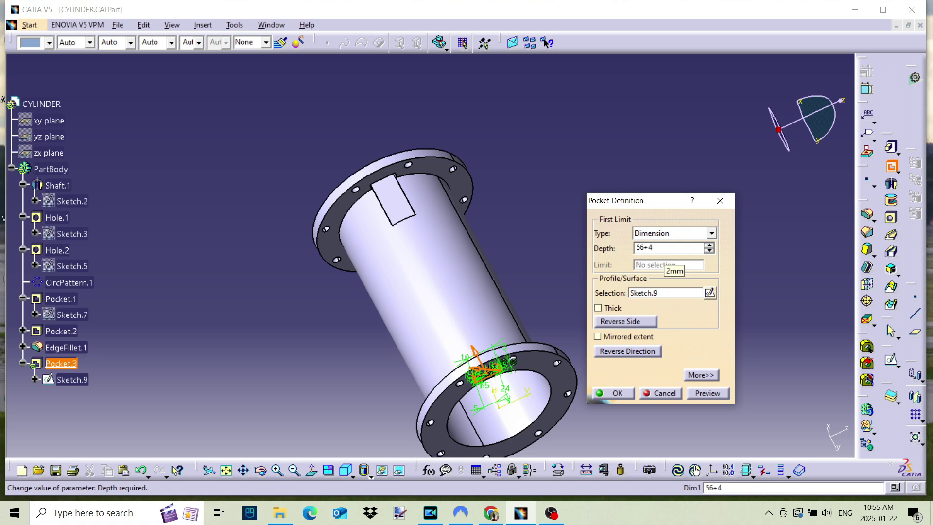
key("Return")
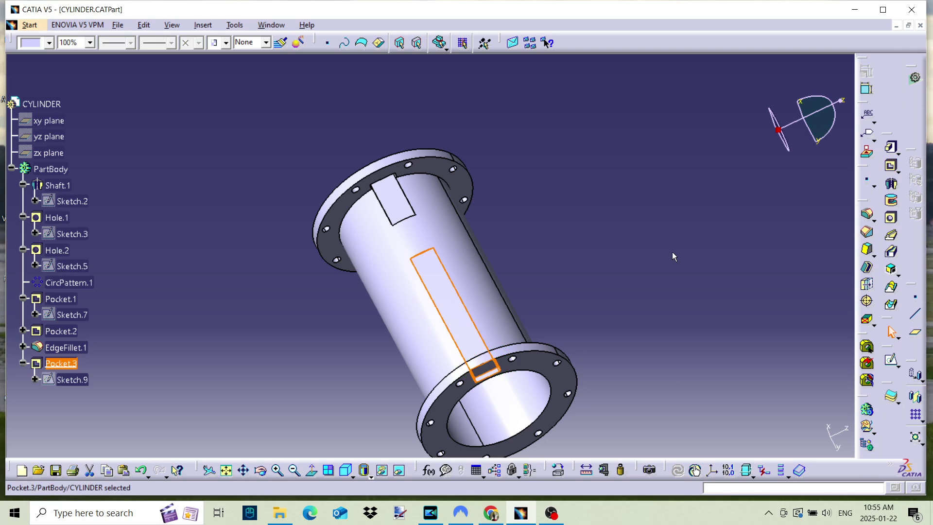
Step: Start a sketch on the outer face of the newly pocketed flange and draw a rectangle bridging the rounded slot and the bore edge
left_click(595, 239)
middle_click_drag(596, 239, 386, 236)
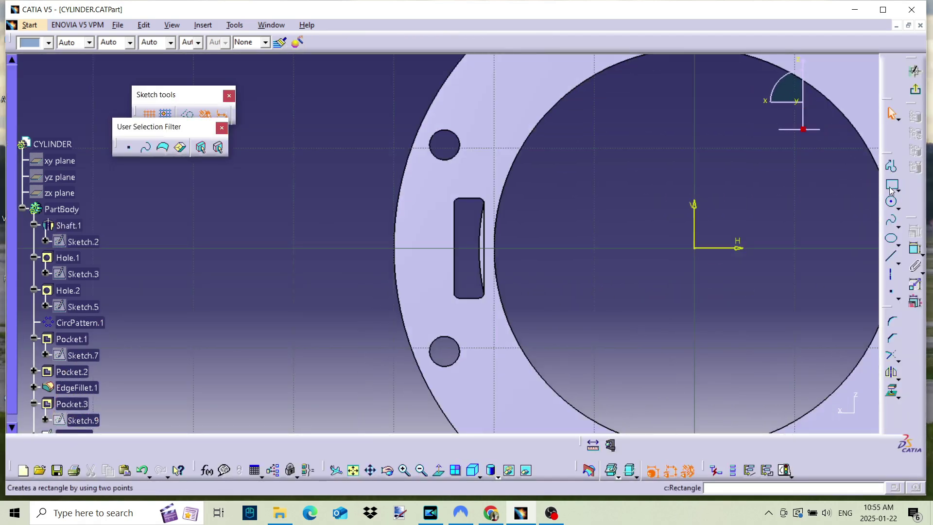
left_click(891, 191)
left_click(515, 303)
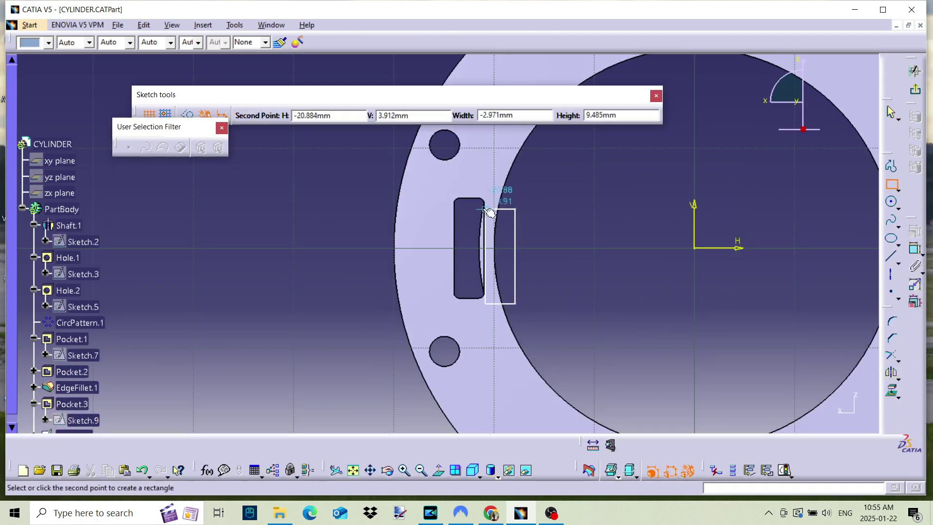
left_click(473, 193)
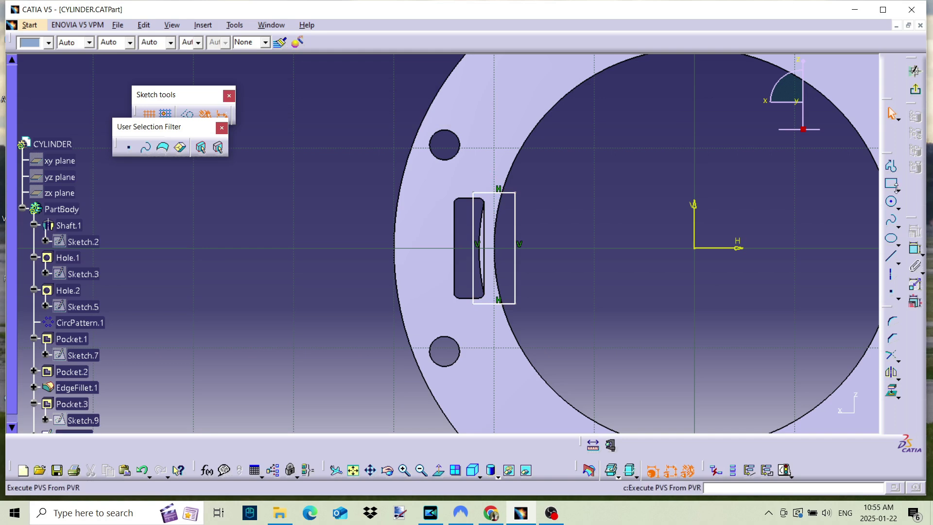
Step: Make the rectangle's two short sides coincident with the matching short edges of the rounded slot and finish the sketch
left_click(915, 248)
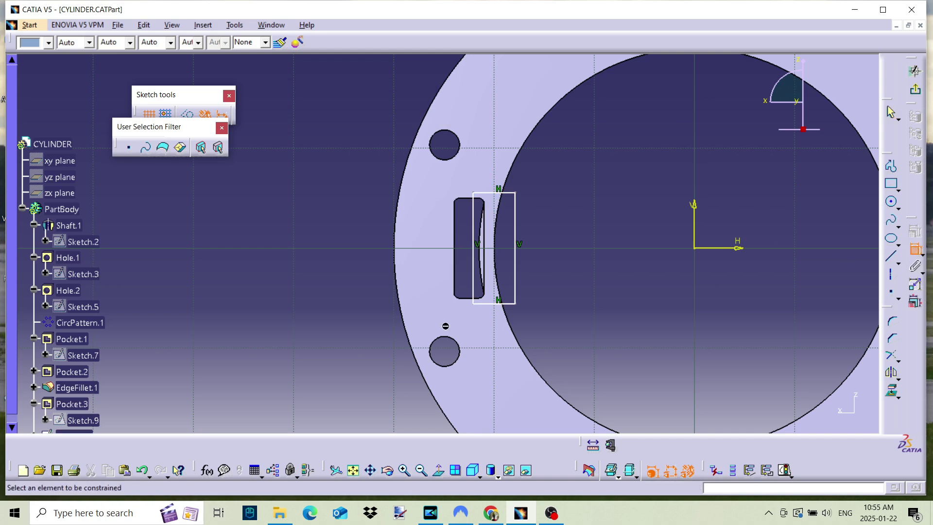
left_click(480, 306)
left_click(474, 298)
right_click(558, 333)
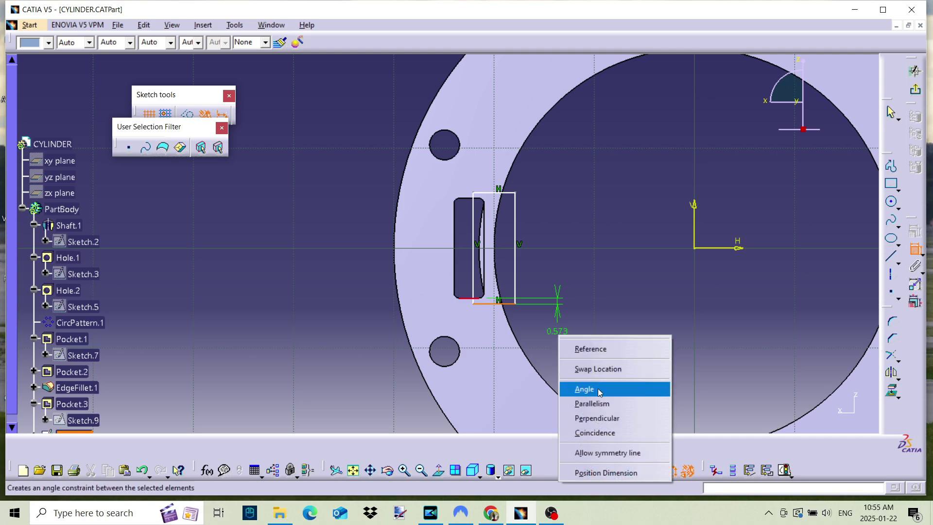
left_click(599, 431)
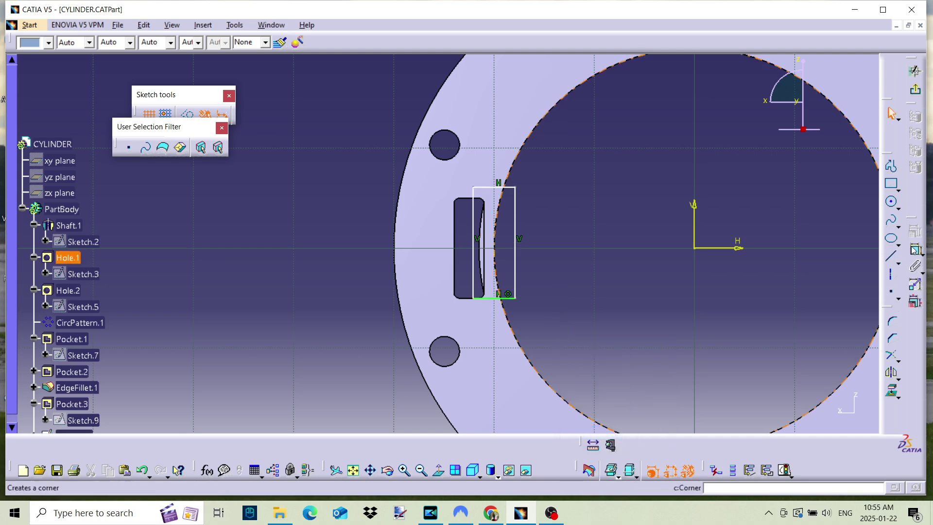
left_click(491, 188)
left_click(466, 198)
right_click(467, 198)
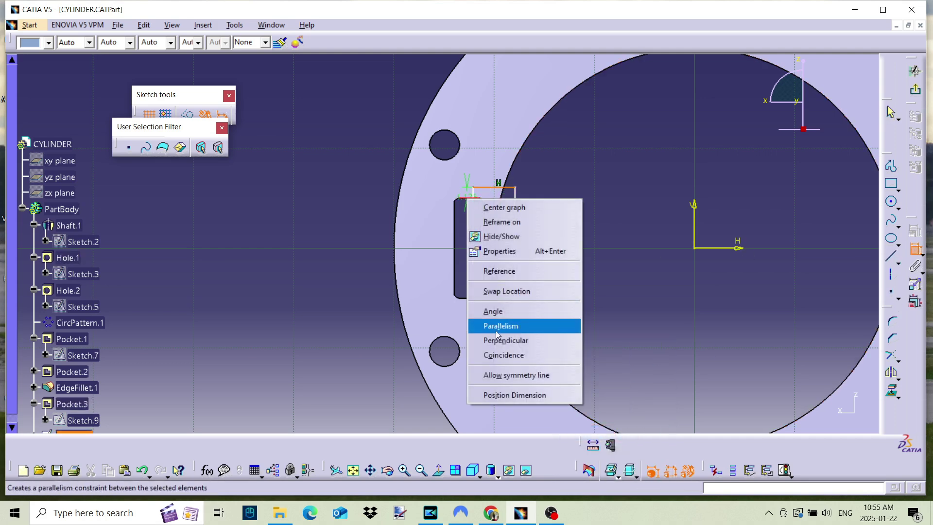
left_click(504, 354)
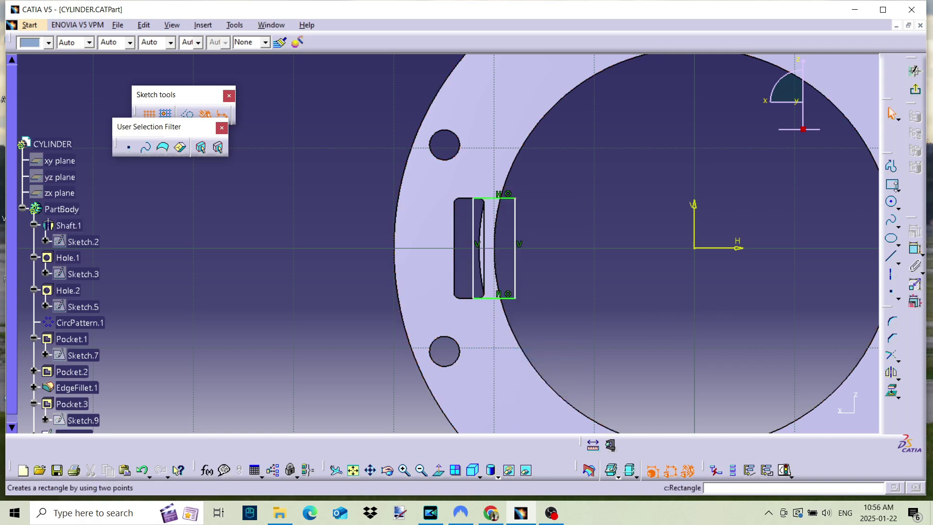
left_click(916, 92)
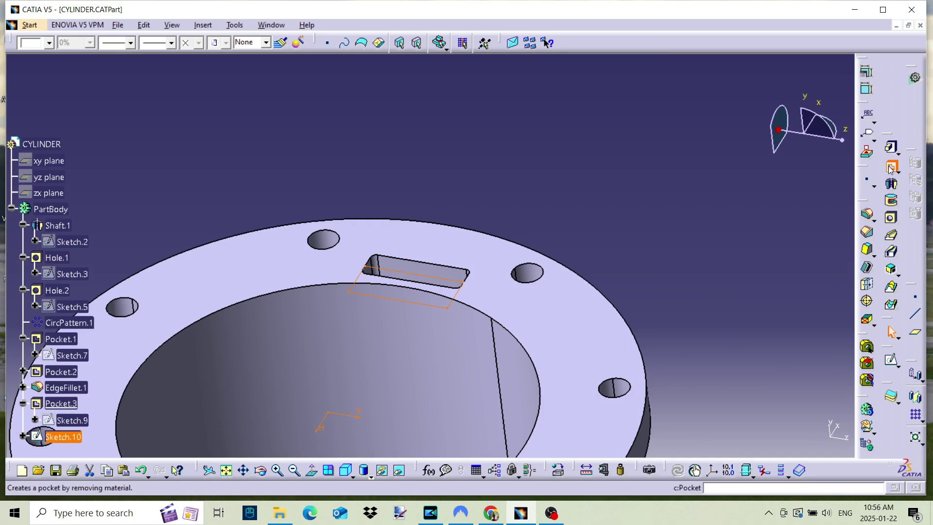
Step: Cut the rectangle as a 3 mm deep pocket, opening a notch from the rounded slot into the bore
left_click(891, 168)
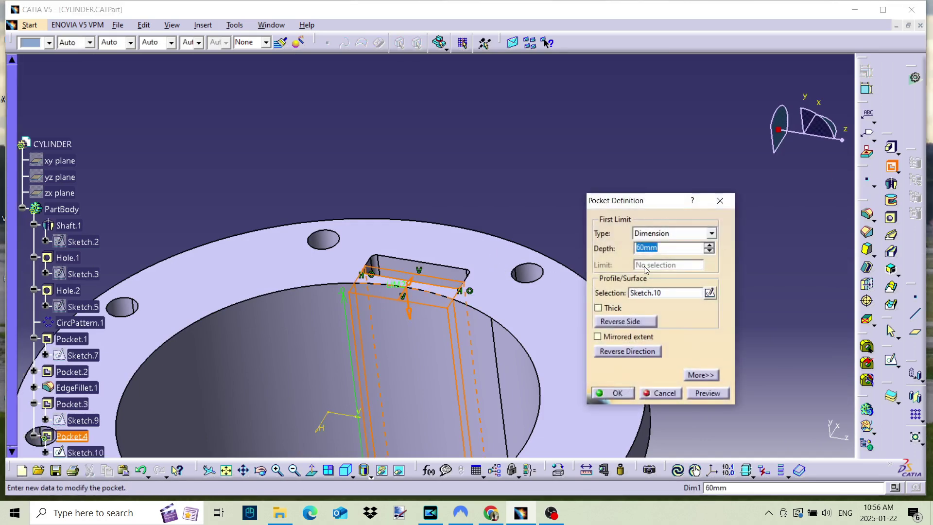
type("3")
key("Return")
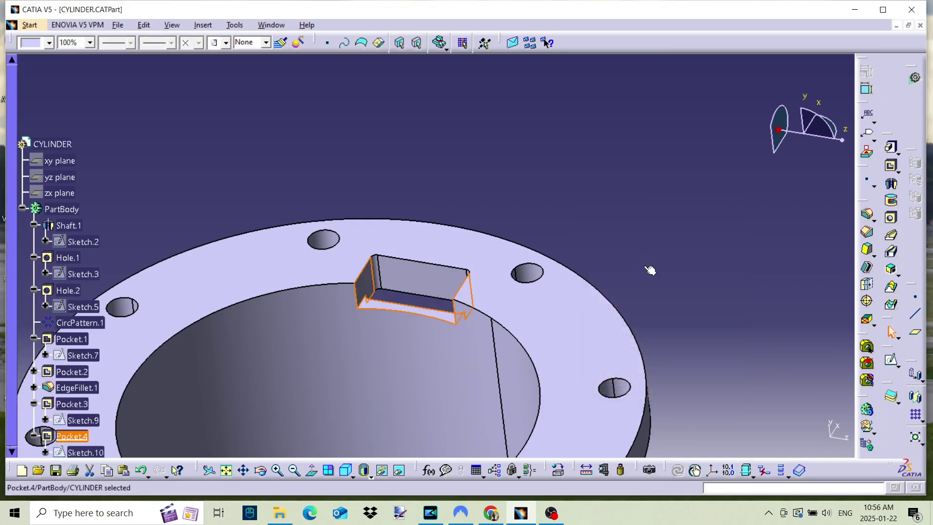
Step: Set the depth of the notch pocket, Pocket.4, to 1.5 mm
scroll(163, 360, "down", 3)
double_click(69, 274)
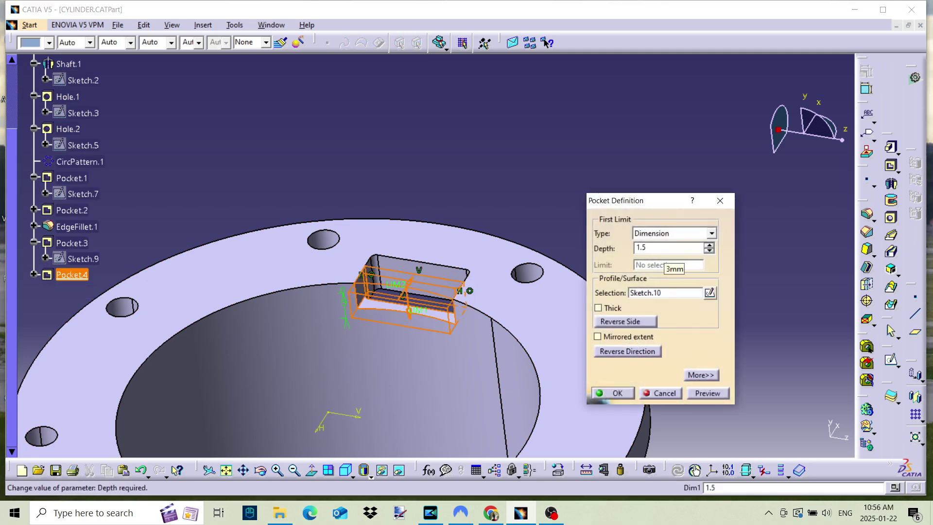
key("Return")
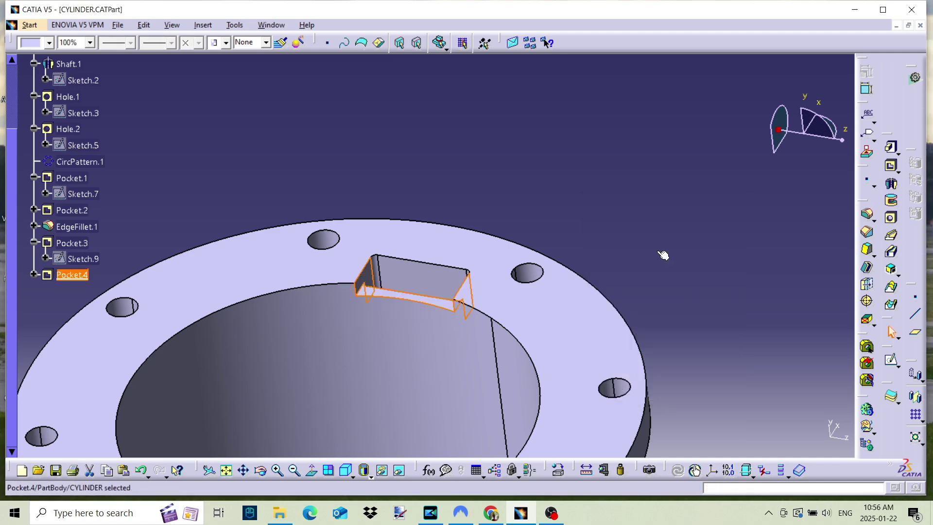
Step: Edit the notch pocket, Pocket.4, again and increase its depth slightly
double_click(72, 275)
key("Return")
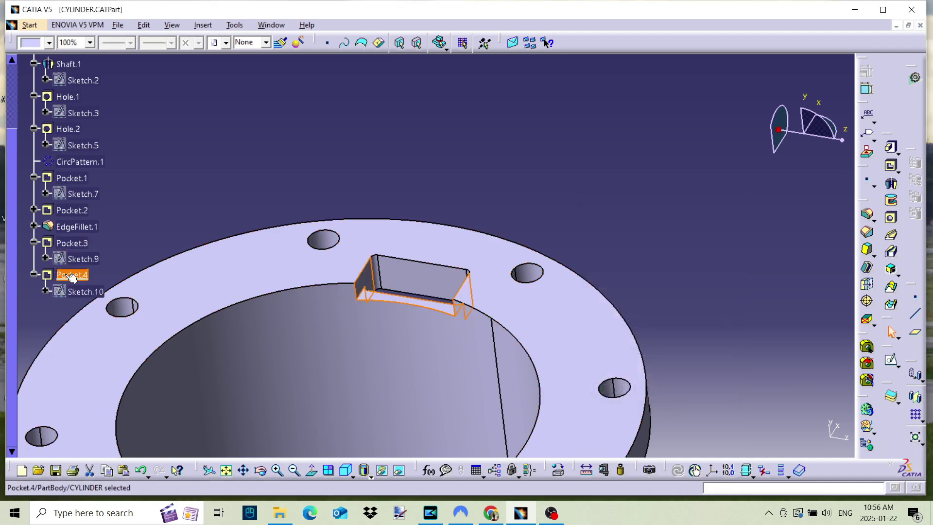
left_click(710, 213)
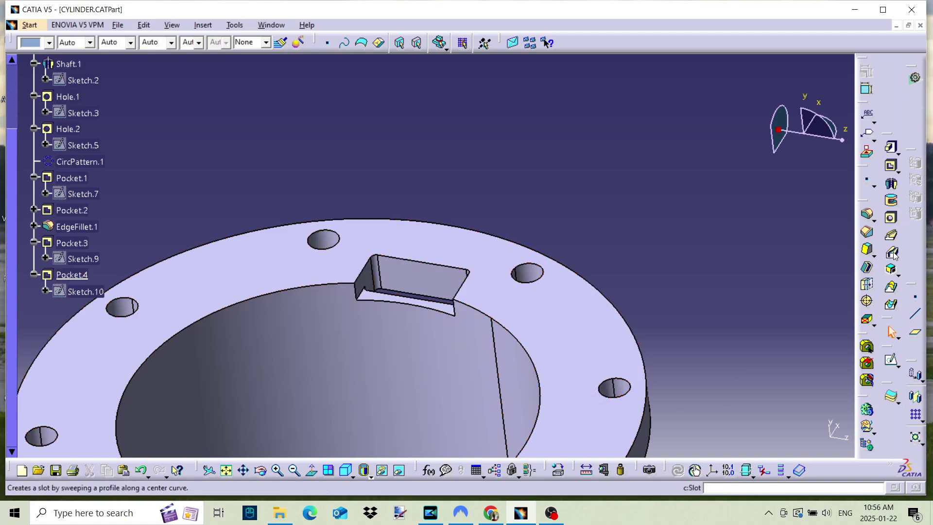
Step: Fillet the two short floor edges at the ends of the new notch with a 0.5 mm radius
left_click(867, 214)
middle_click_drag(345, 347, 347, 229)
middle_click_drag(382, 275, 585, 112)
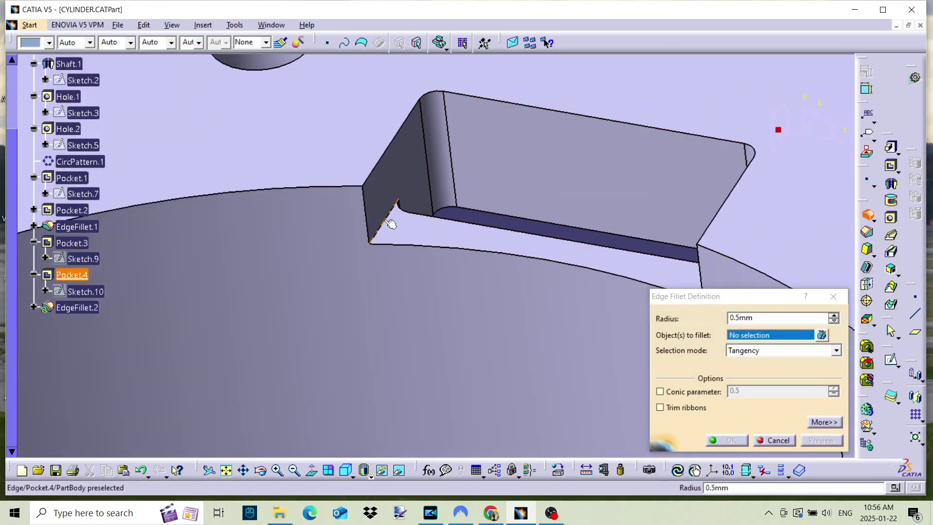
left_click(387, 220)
middle_click_drag(409, 204, 362, 270)
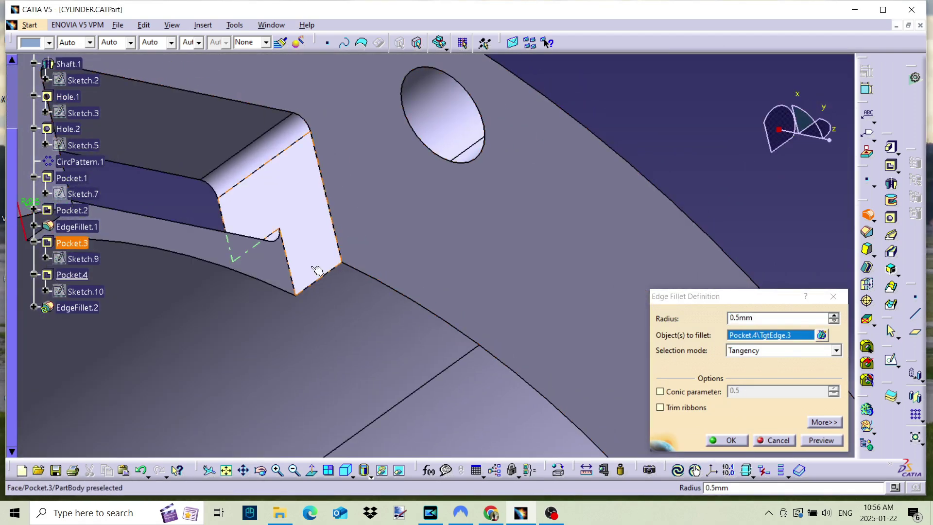
left_click(294, 272)
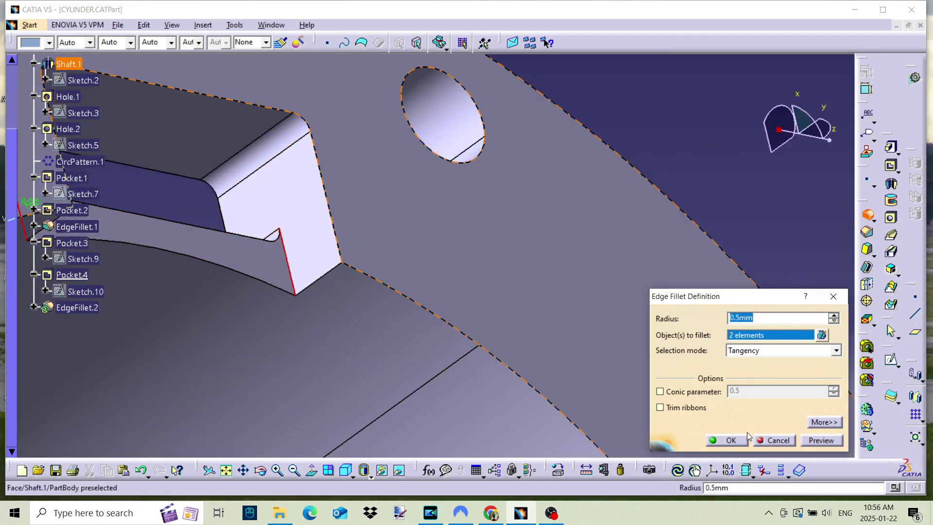
left_click(727, 445)
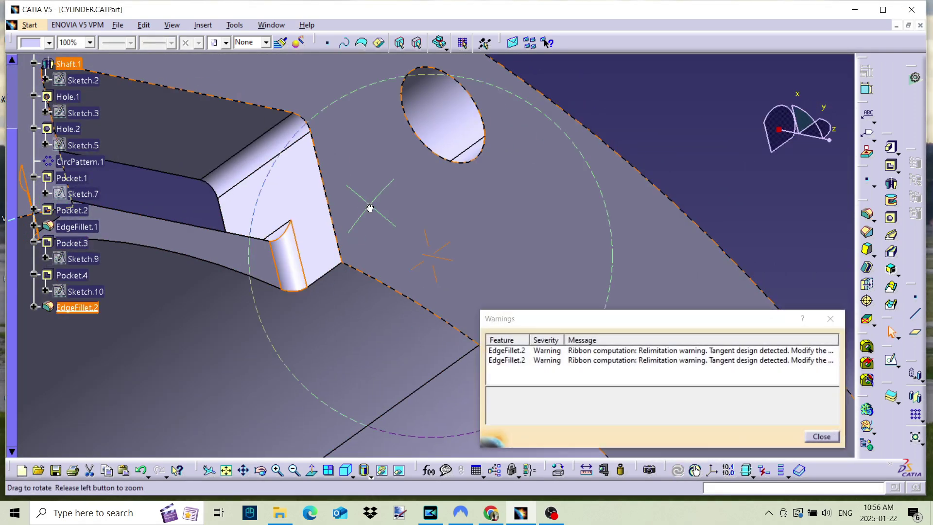
middle_click_drag(370, 207, 384, 311)
left_click(822, 436)
middle_click_drag(533, 297, 519, 362)
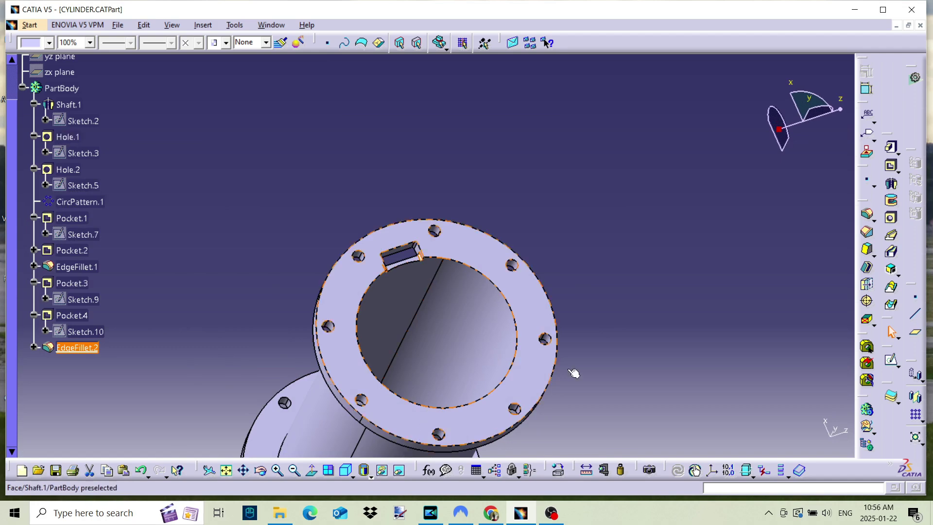
middle_click_drag(594, 318, 633, 264)
left_click(728, 316)
Step: Set the depth of the shorter port pocket, Pocket.1, to 26 mm
middle_click_drag(410, 293, 592, 360)
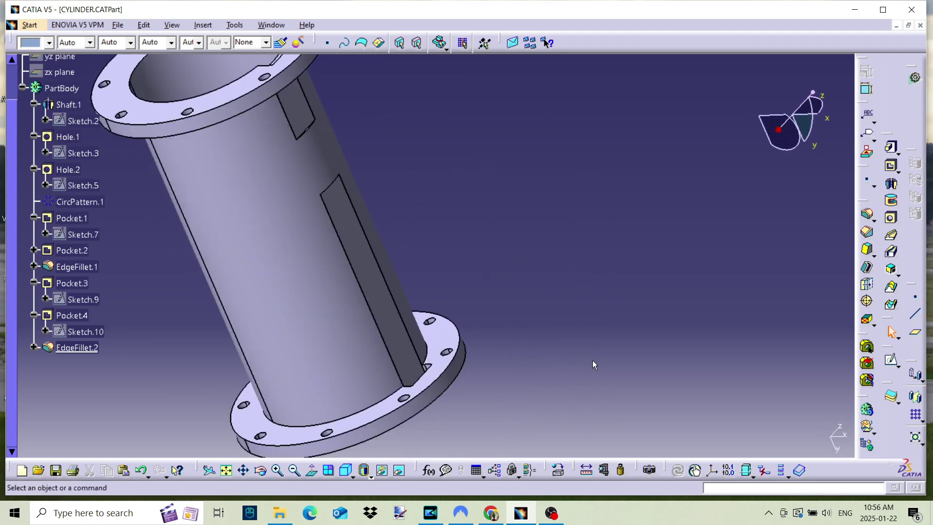
middle_click_drag(454, 262, 450, 240)
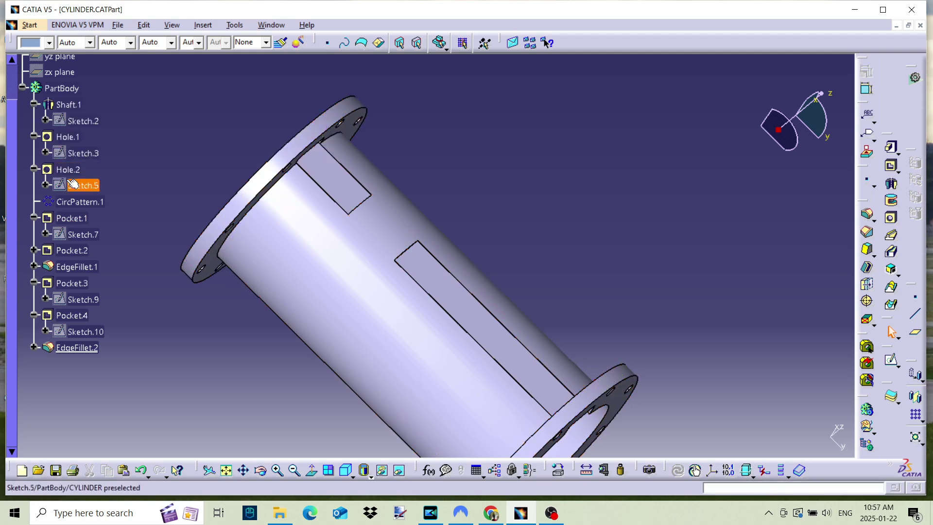
left_click(69, 218)
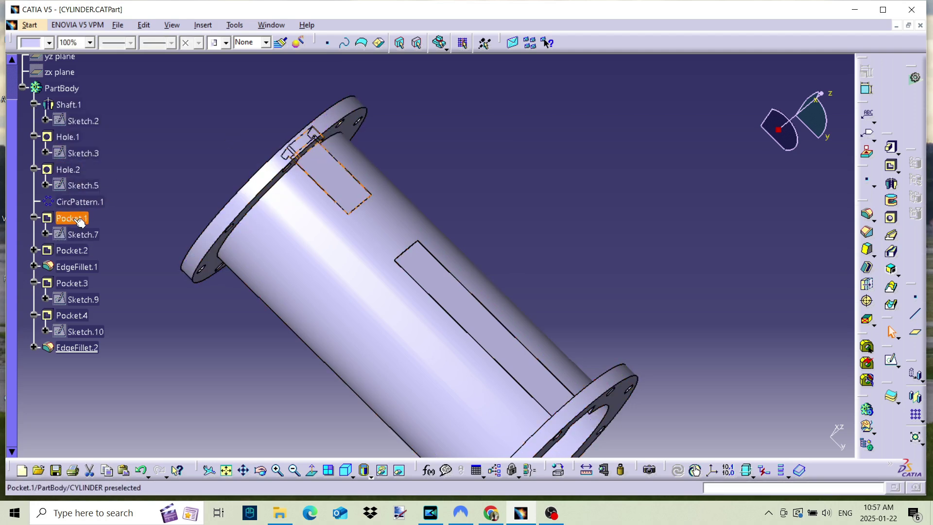
double_click(79, 220)
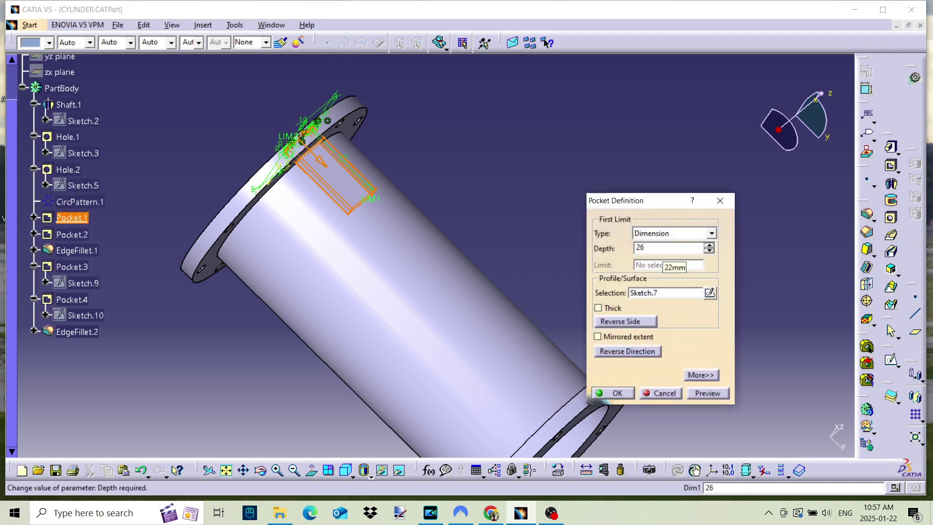
key("Return")
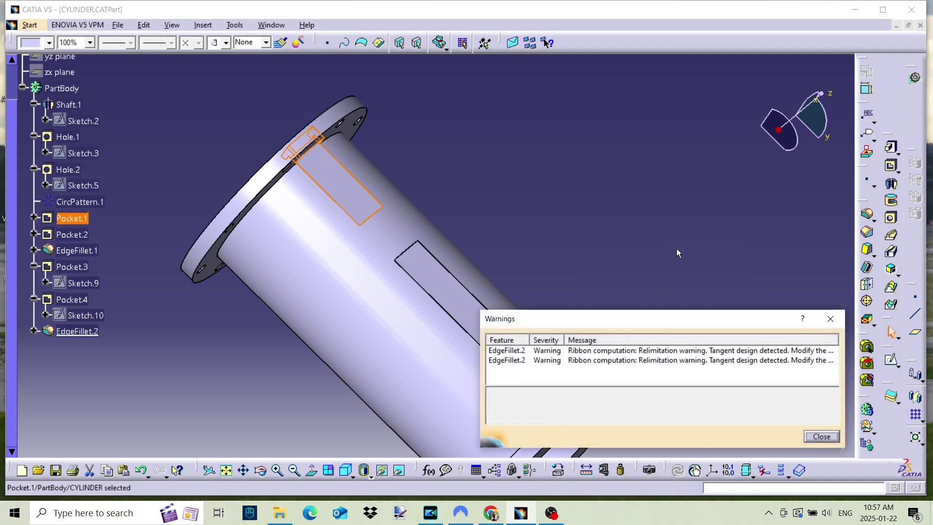
left_click(813, 439)
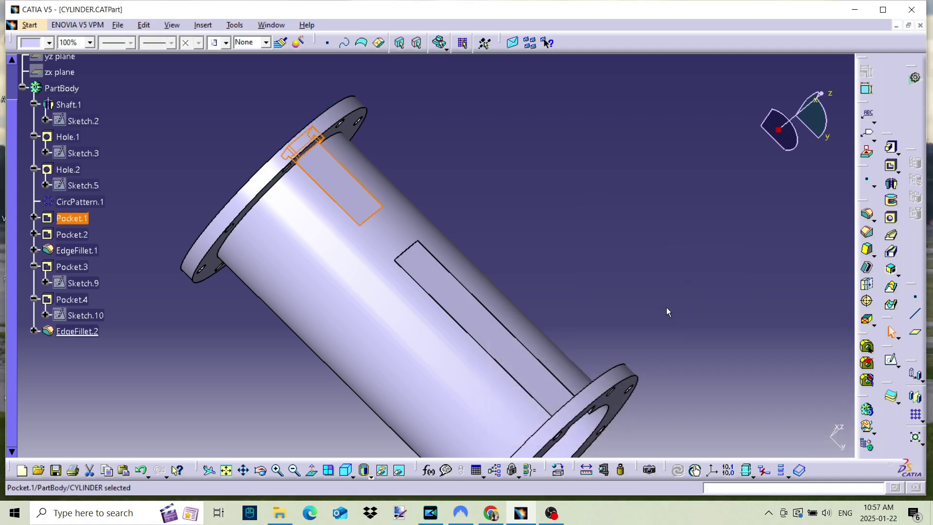
Step: Save the cylinder part and view it from the side
left_click(637, 227)
mouse_move(344, 273)
middle_mouse_down()
mouse_move(343, 238)
mouse_move(342, 265)
middle_mouse_up()
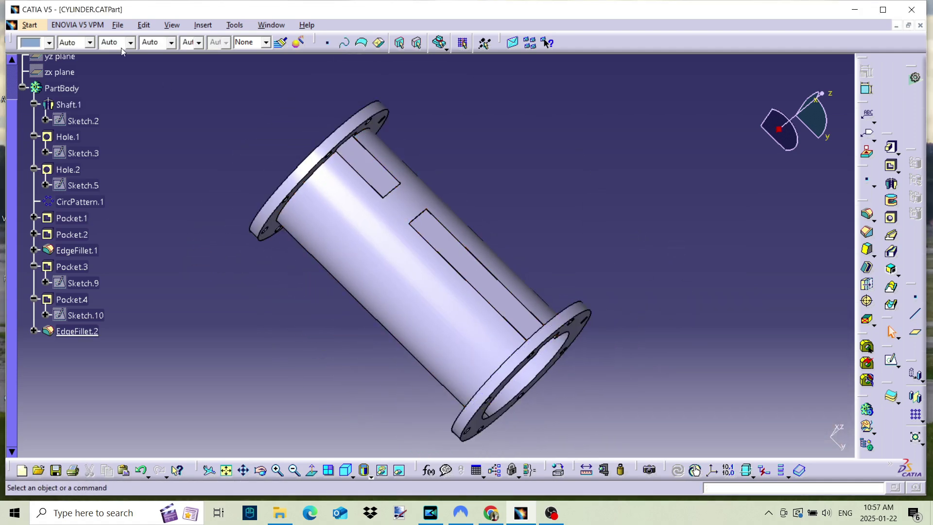
left_click(117, 26)
left_click(121, 101)
middle_click_drag(612, 238, 412, 225)
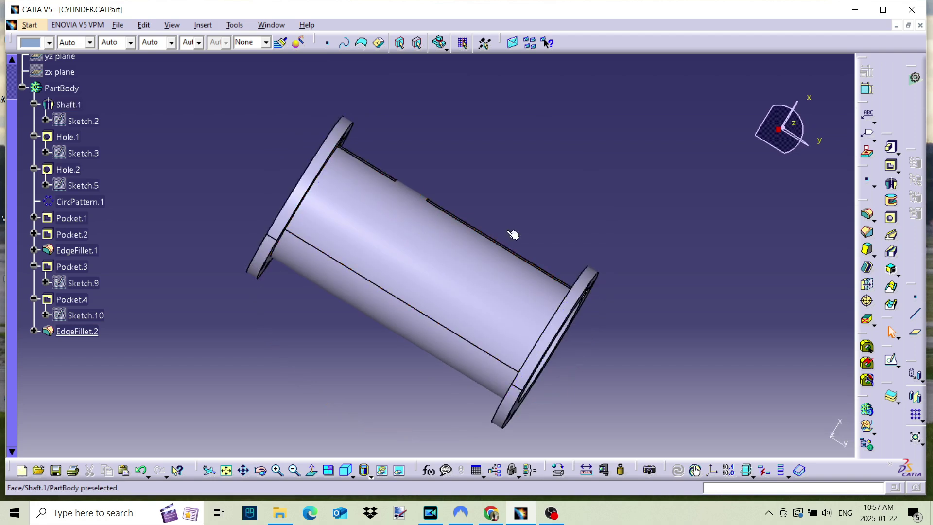
Step: Sketch a circle about 11.4 mm in diameter on the xy plane, beside the cylinder wall between the two side slots
left_click(892, 220)
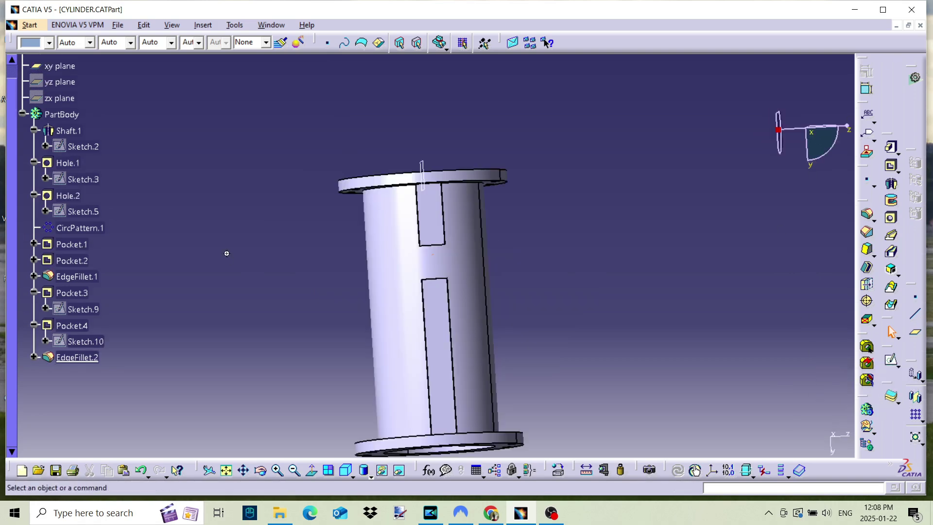
middle_click_drag(225, 255, 337, 268)
left_click(59, 66)
left_click(159, 125)
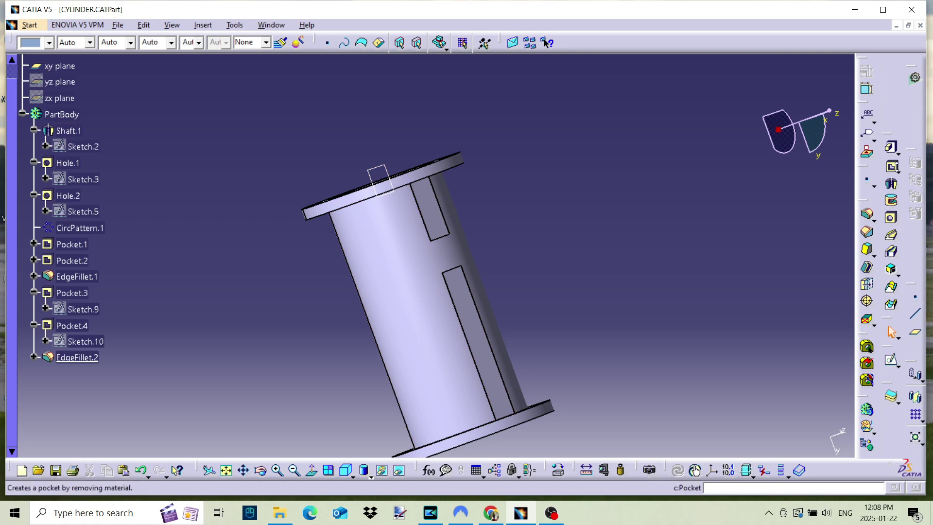
left_click(890, 362)
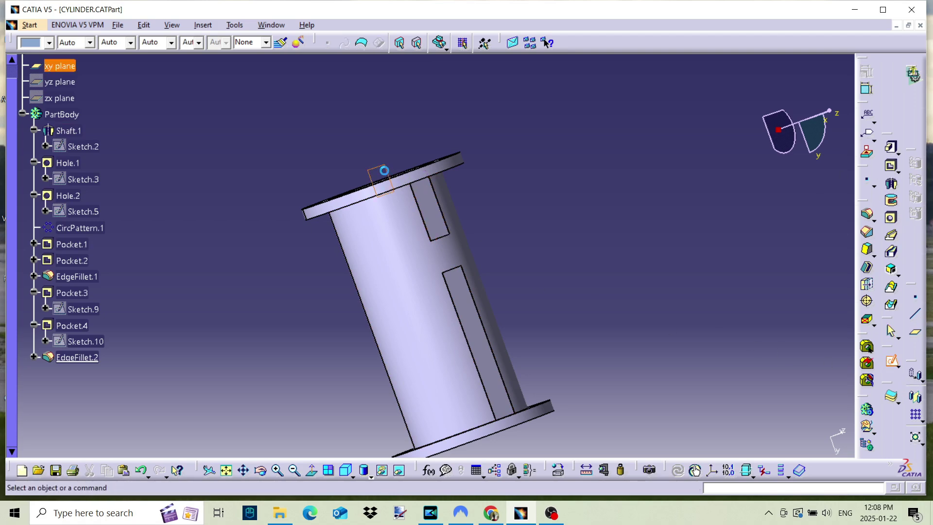
left_click(384, 170)
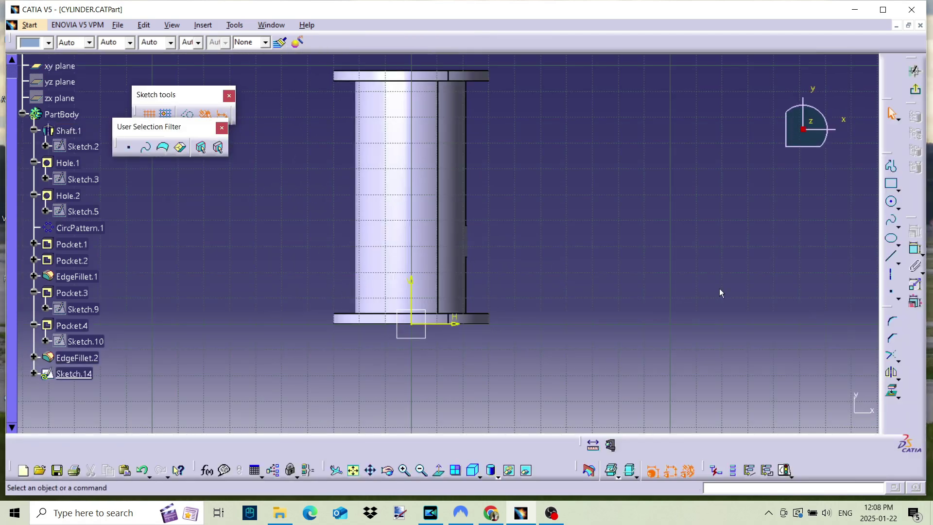
left_click(892, 201)
left_click(484, 240)
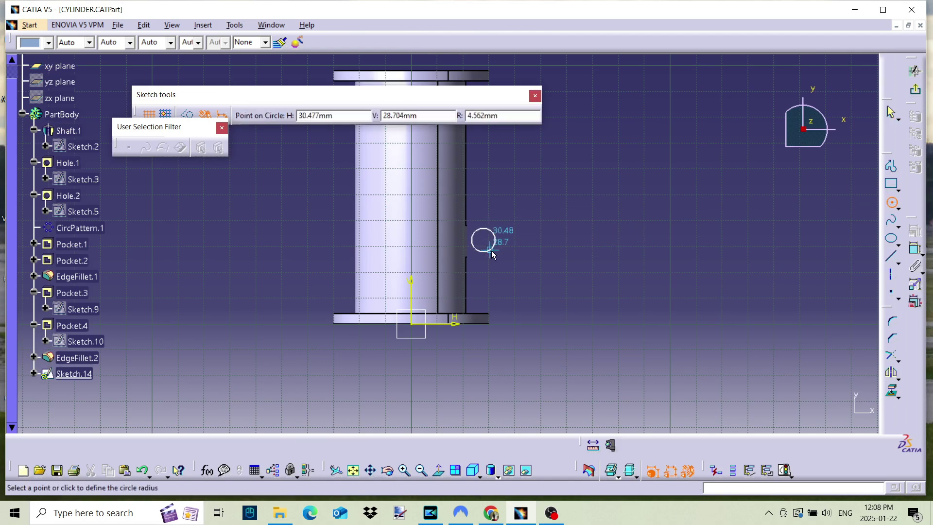
left_click(498, 239)
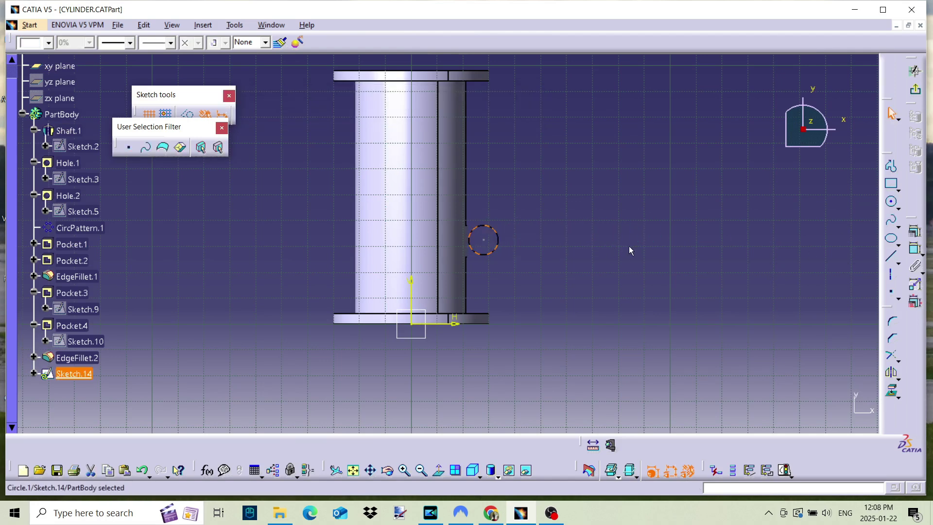
Step: Dimension the circle and set its diameter to 6 mm
left_click(916, 251)
left_click(499, 239)
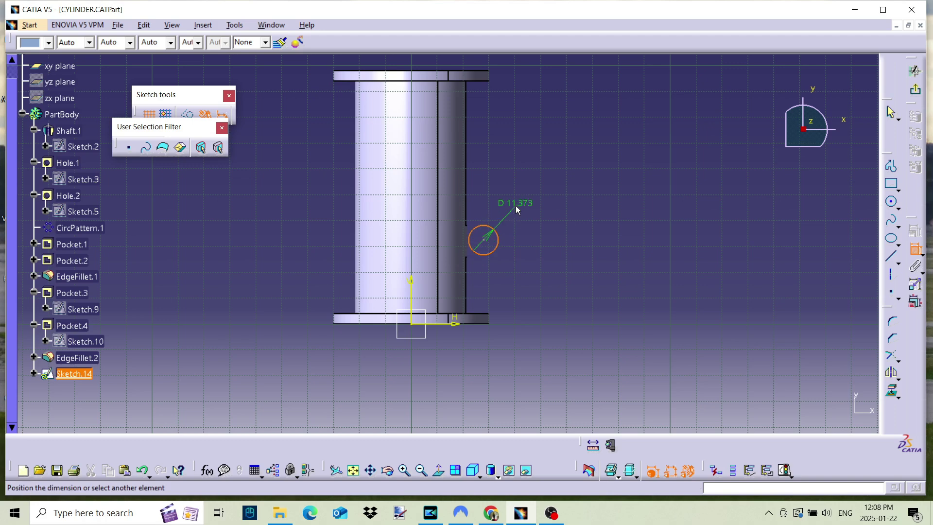
left_click(516, 209)
double_click(530, 205)
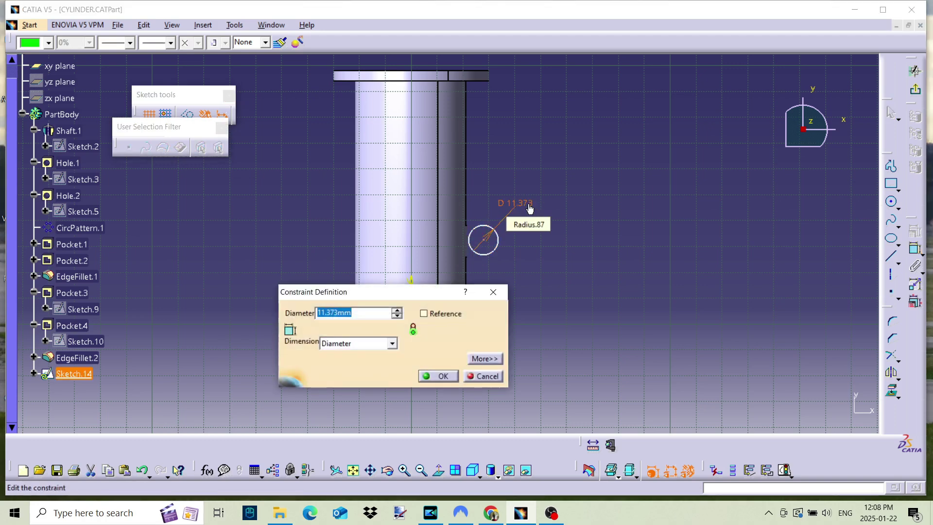
type("6")
key("Return")
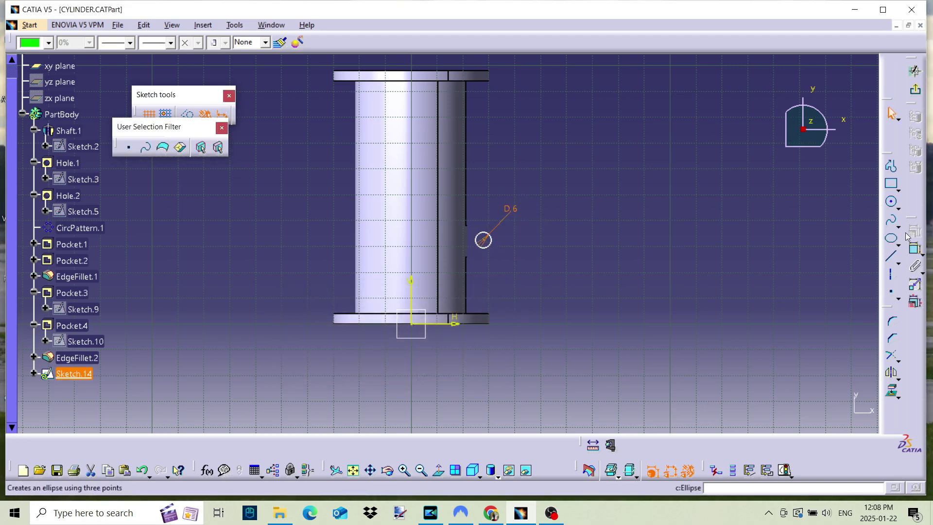
Step: Constrain the circle's centre 6 mm from the end edge of the shorter side slot
left_click(890, 165)
scroll(475, 236, "up", 5)
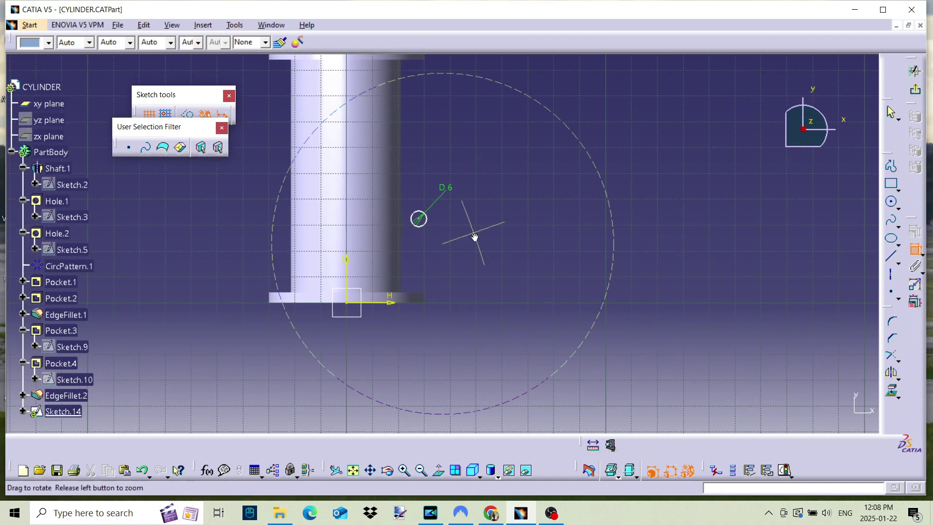
left_click(354, 155)
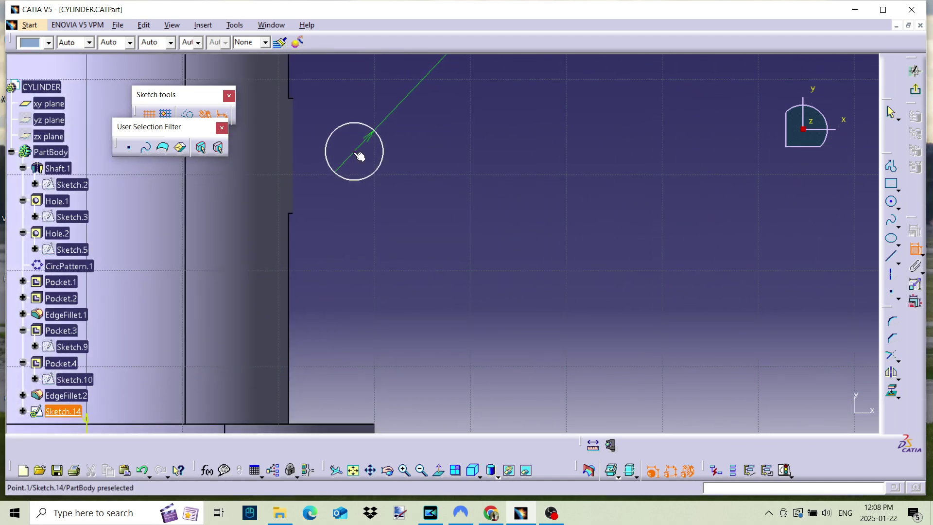
middle_click_drag(313, 212, 291, 166)
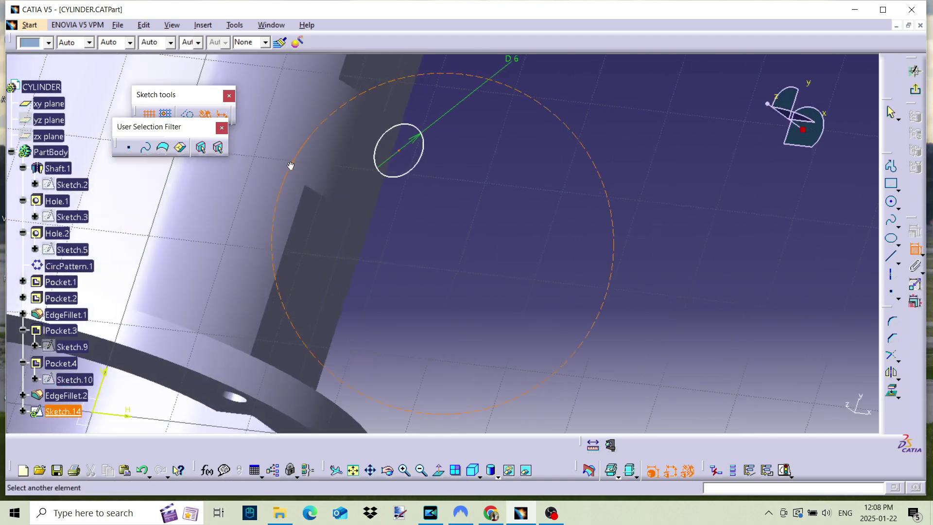
left_click(342, 206)
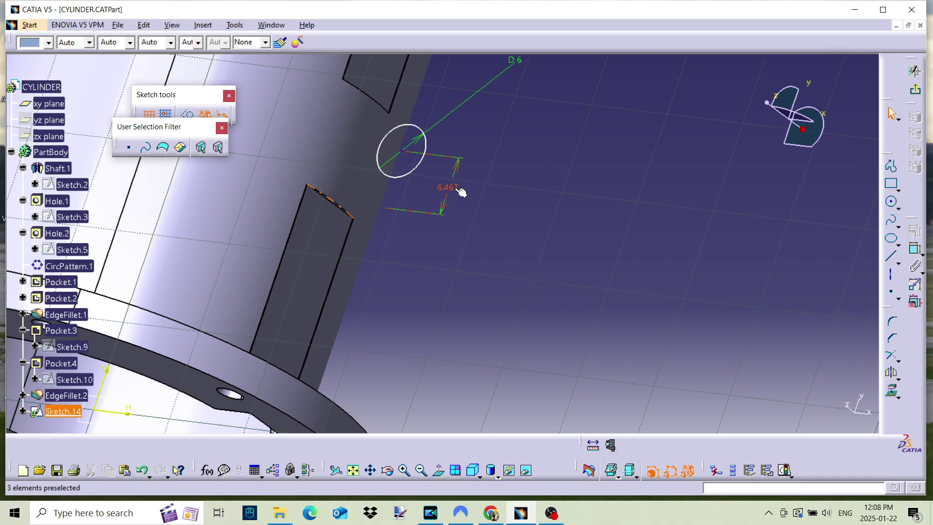
double_click(457, 191)
type("6mm")
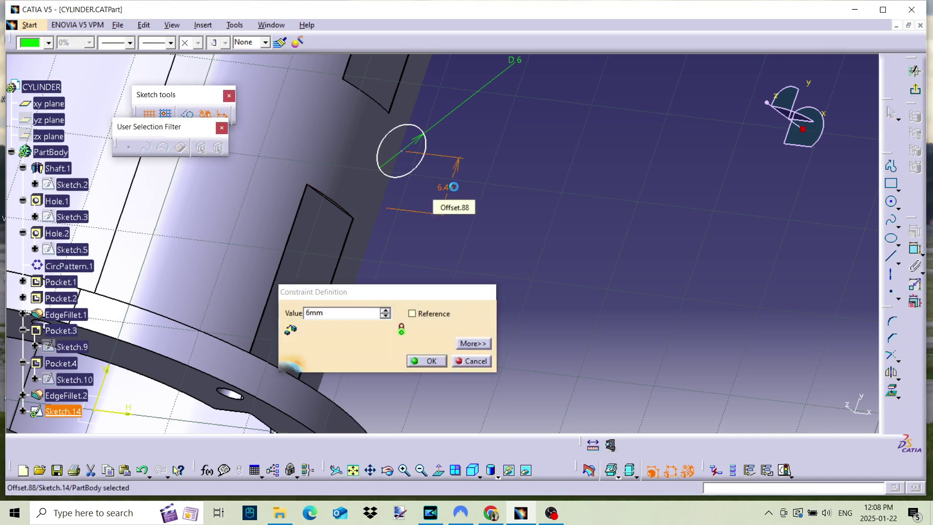
key("Return")
Step: Dimension the circle's edge to the flat face of the shorter side slot and set the offset to 0.25 mm
mouse_move(421, 173)
middle_mouse_down()
mouse_move(335, 249)
mouse_move(493, 141)
mouse_move(439, 198)
middle_mouse_up()
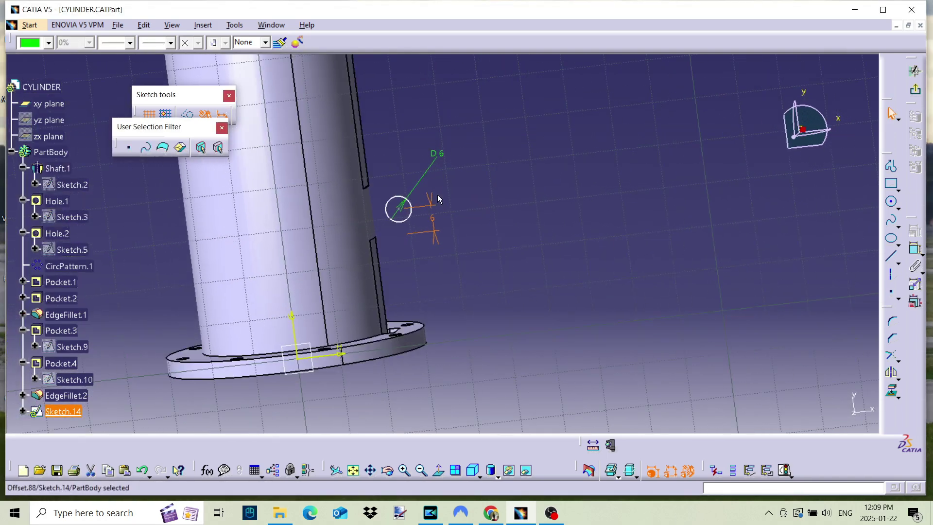
left_click(438, 470)
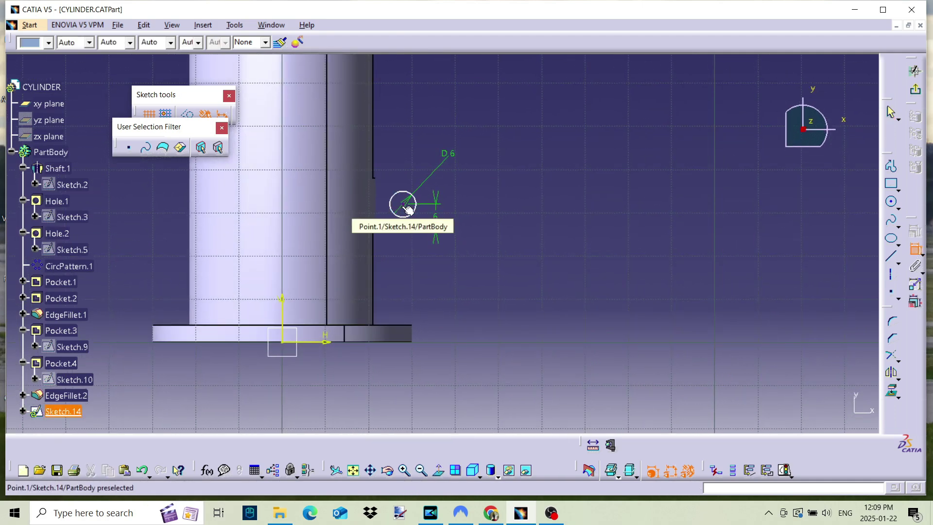
middle_click_drag(441, 246, 339, 232)
left_click(313, 279)
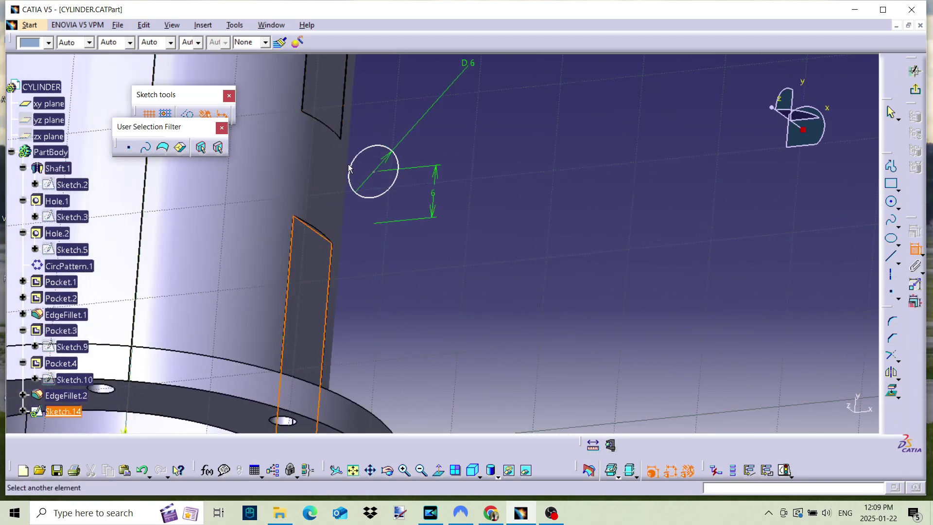
left_click(353, 180)
left_click(428, 294)
double_click(435, 296)
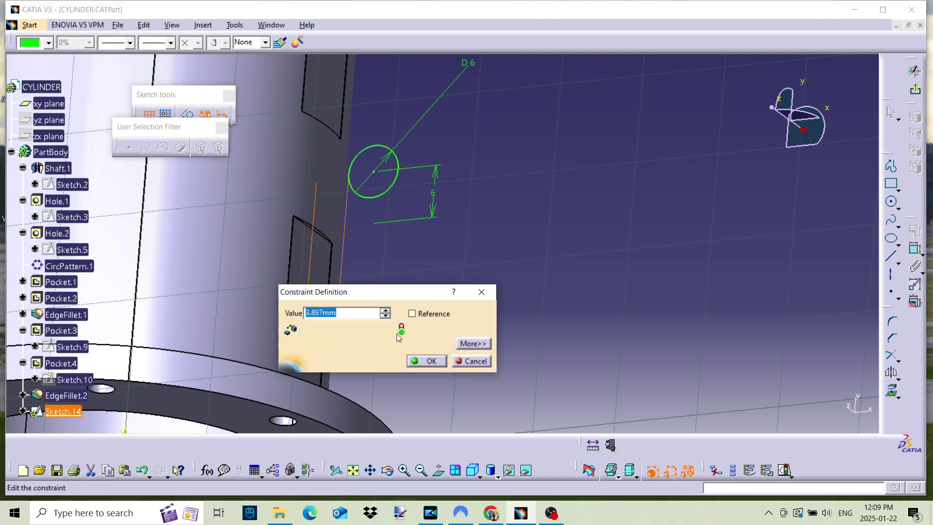
type("*")
key("Return")
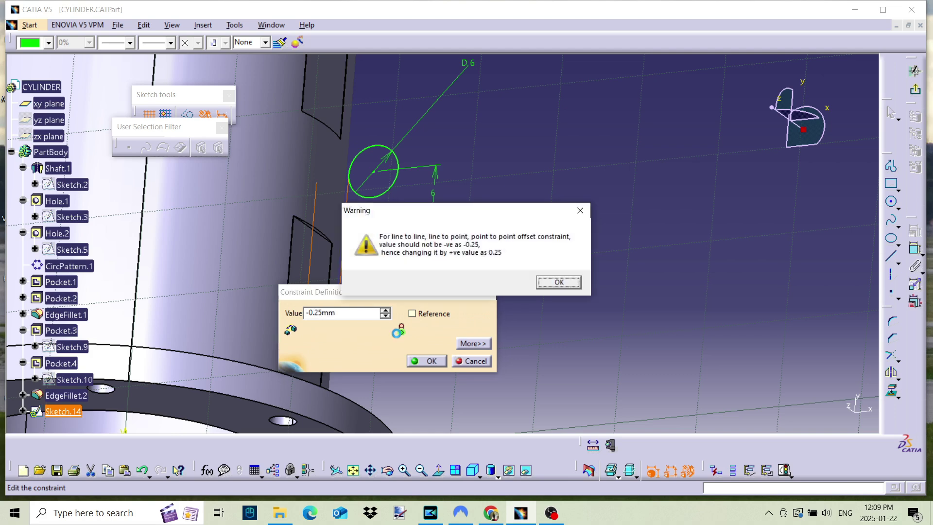
key("Return")
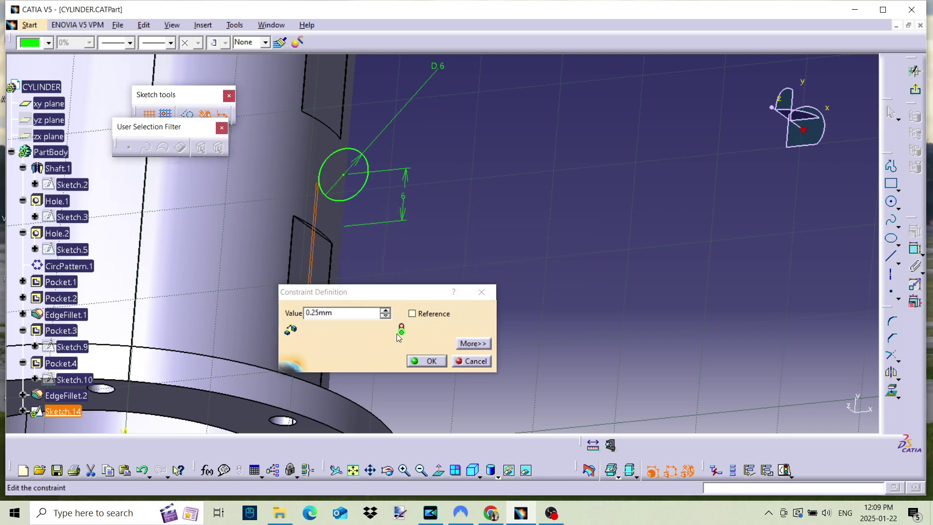
Step: Swap the location of the 0.25 mm offset so the circle's edge lies on the opposite side of the slot face
left_click(473, 344)
left_click(308, 356)
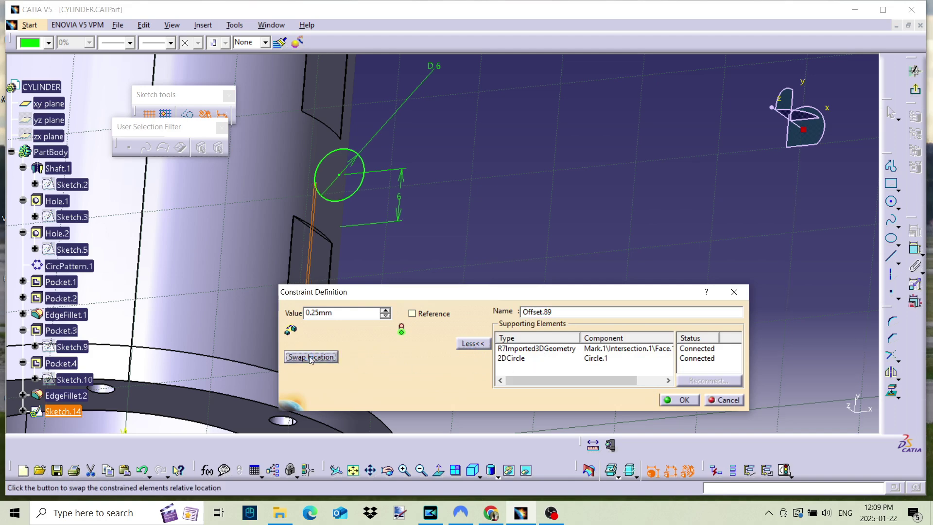
left_click(678, 399)
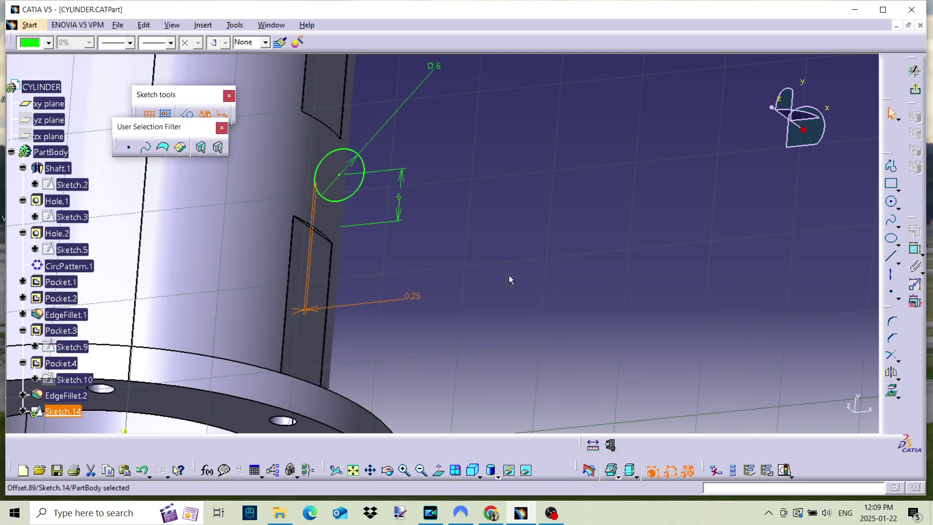
Step: Exit the sketch and cut the circle as a pocket 26 mm deep with mirrored extent
left_click(916, 94)
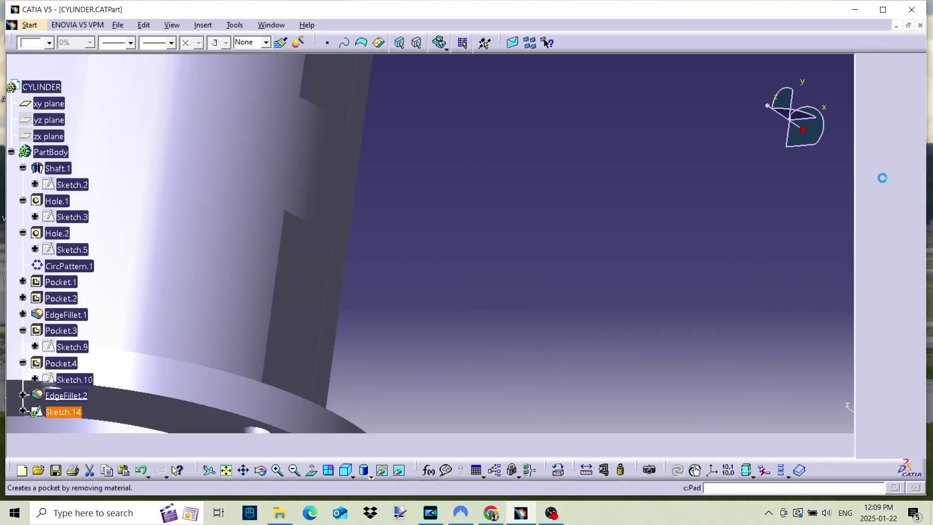
mouse_move(532, 291)
middle_mouse_down()
mouse_move(561, 232)
mouse_move(547, 308)
middle_mouse_up()
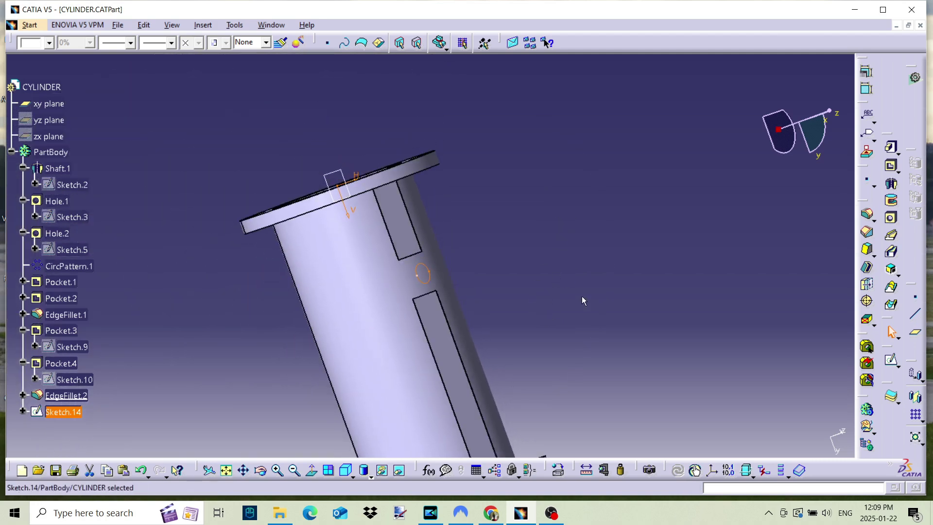
left_click(892, 167)
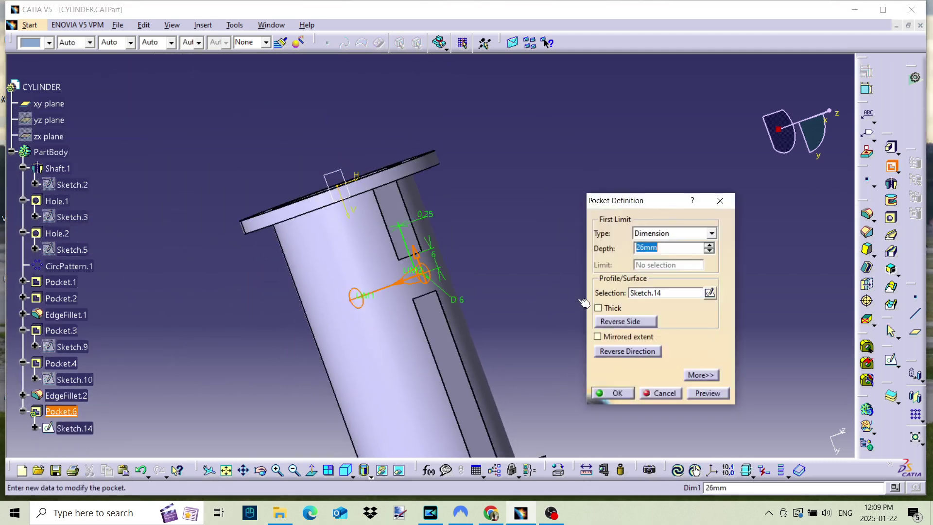
left_click(598, 337)
left_click(614, 394)
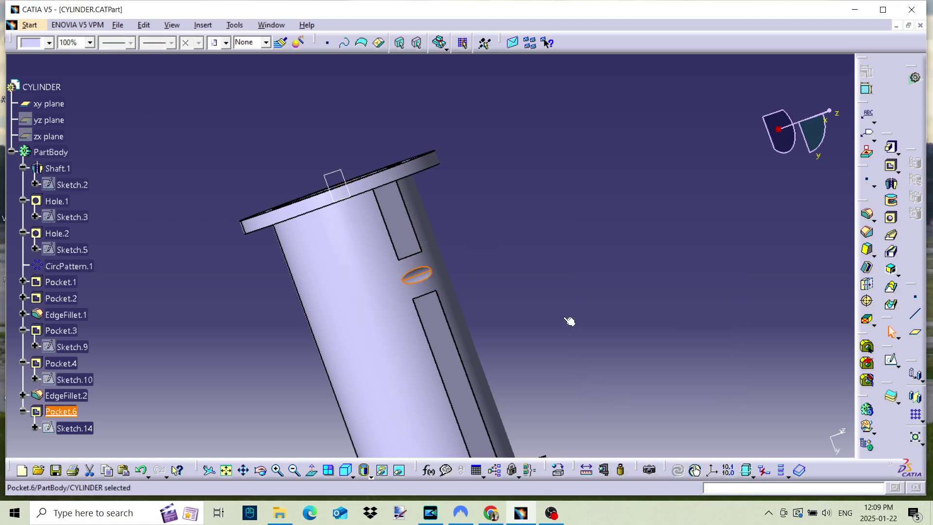
Step: Collapse the PartBody tree and hide the xy plane
middle_click_drag(535, 289, 418, 296)
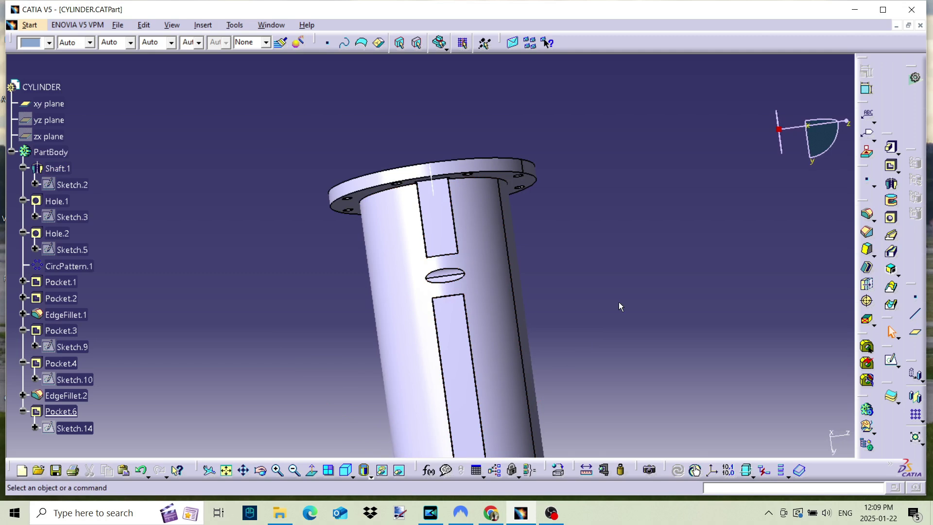
middle_click_drag(612, 301, 621, 262)
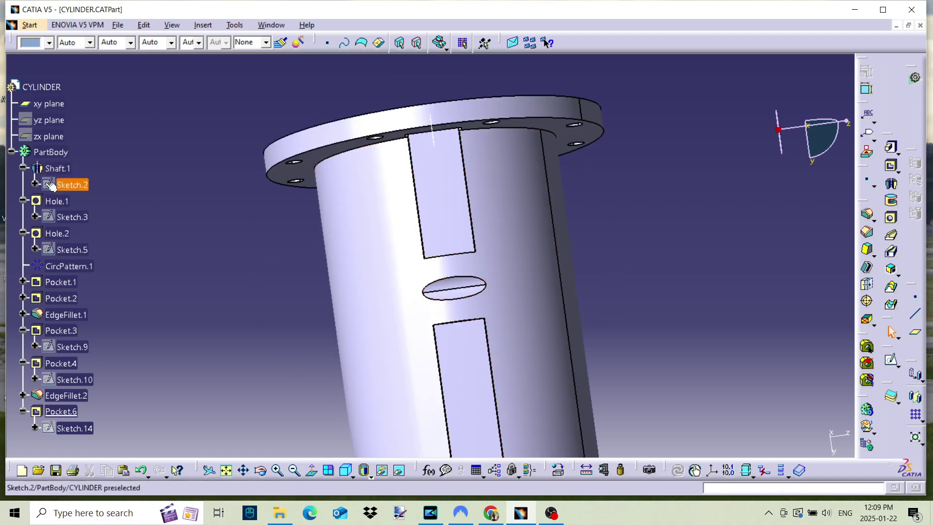
left_click(11, 153)
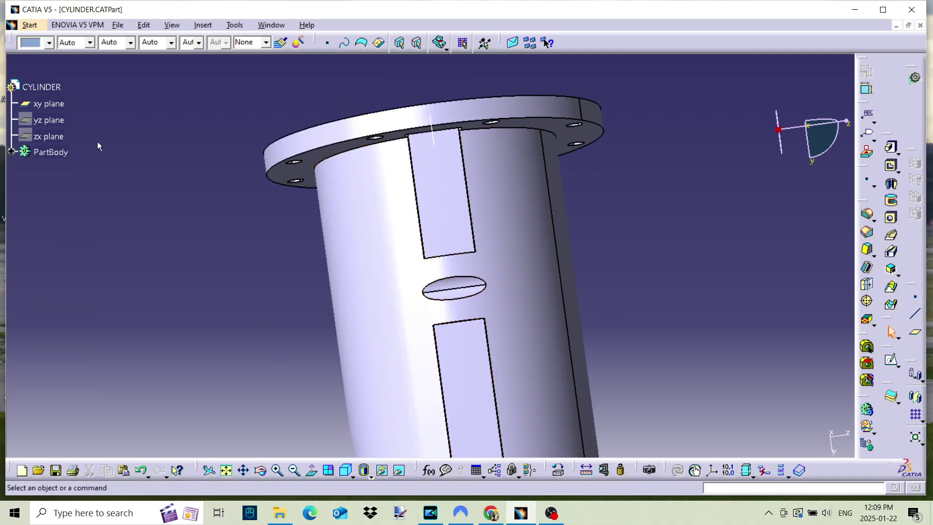
right_click(43, 107)
left_click(63, 145)
middle_click_drag(214, 209, 417, 374)
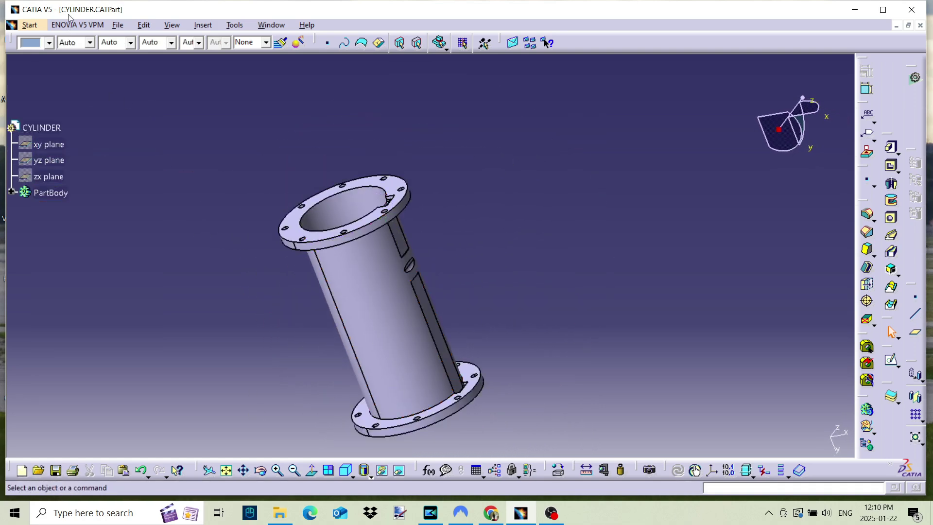
Step: Save the finished cylinder part
left_click(114, 24)
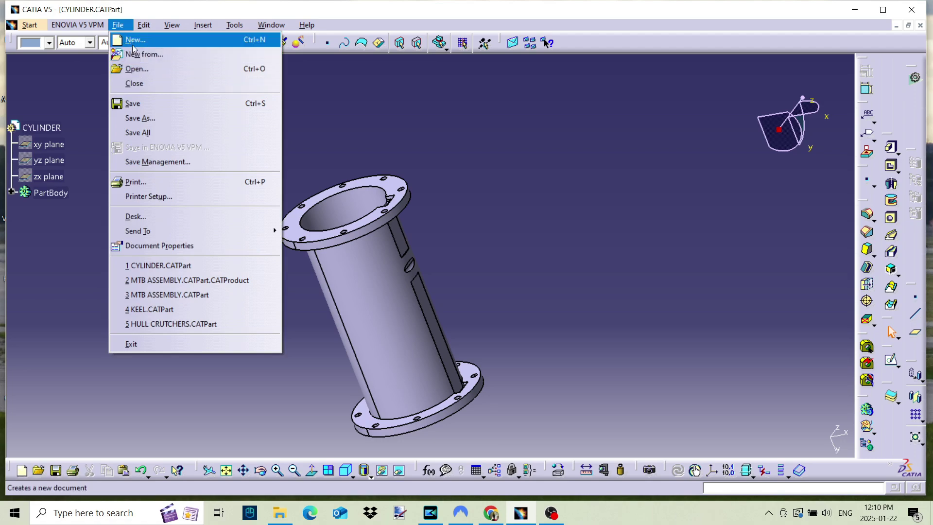
left_click(136, 103)
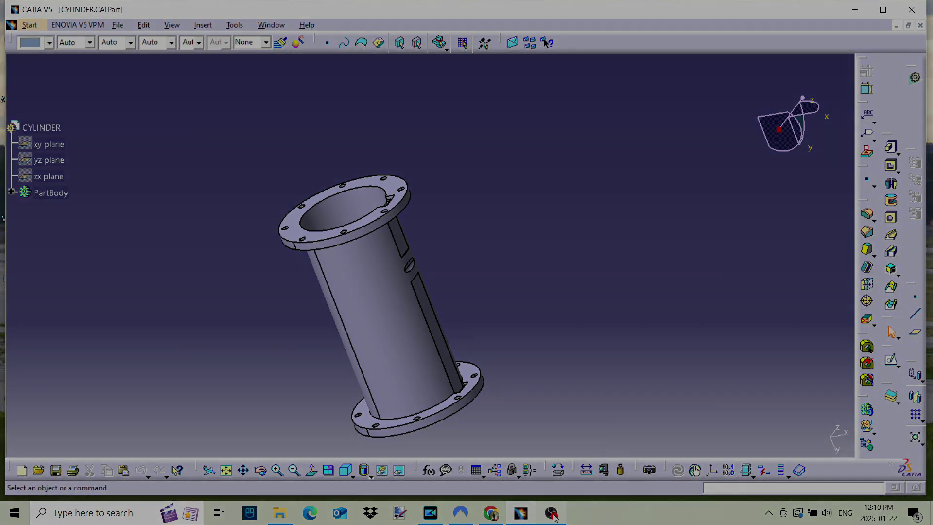
mouse_move(551, 513)
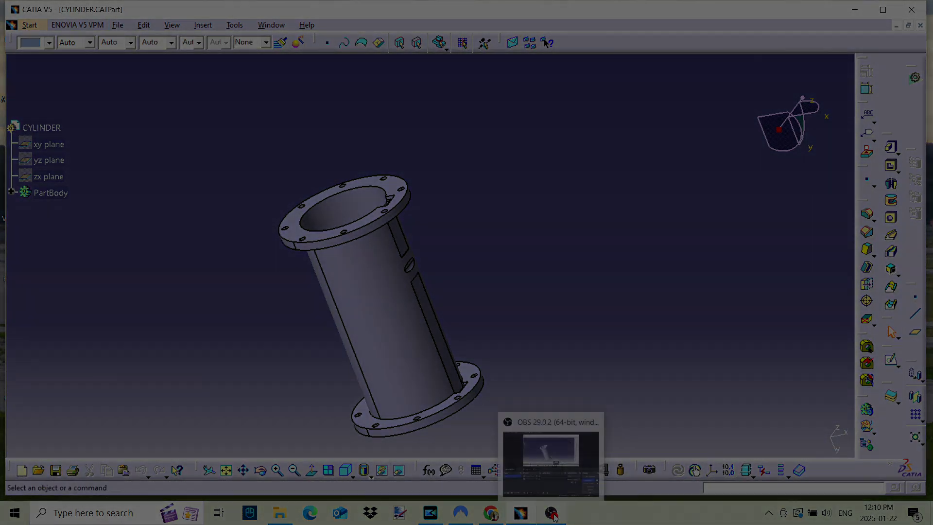